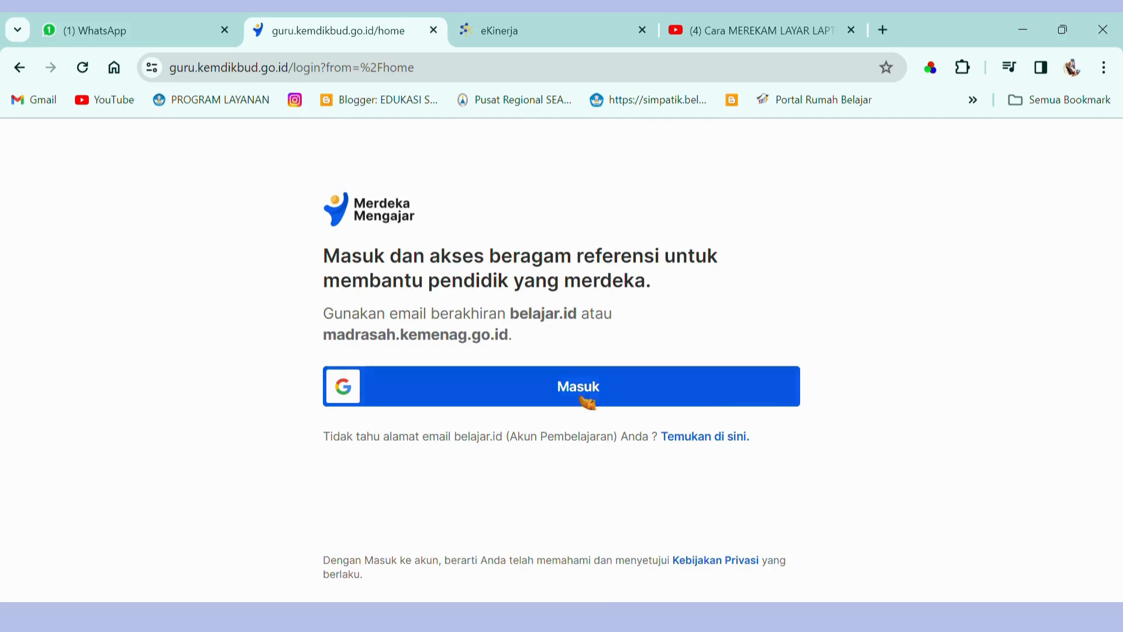
Step: Sign in to Merdeka Mengajar and open the Pengelolaan Kinerja service under Pengembangan diri
click(574, 388)
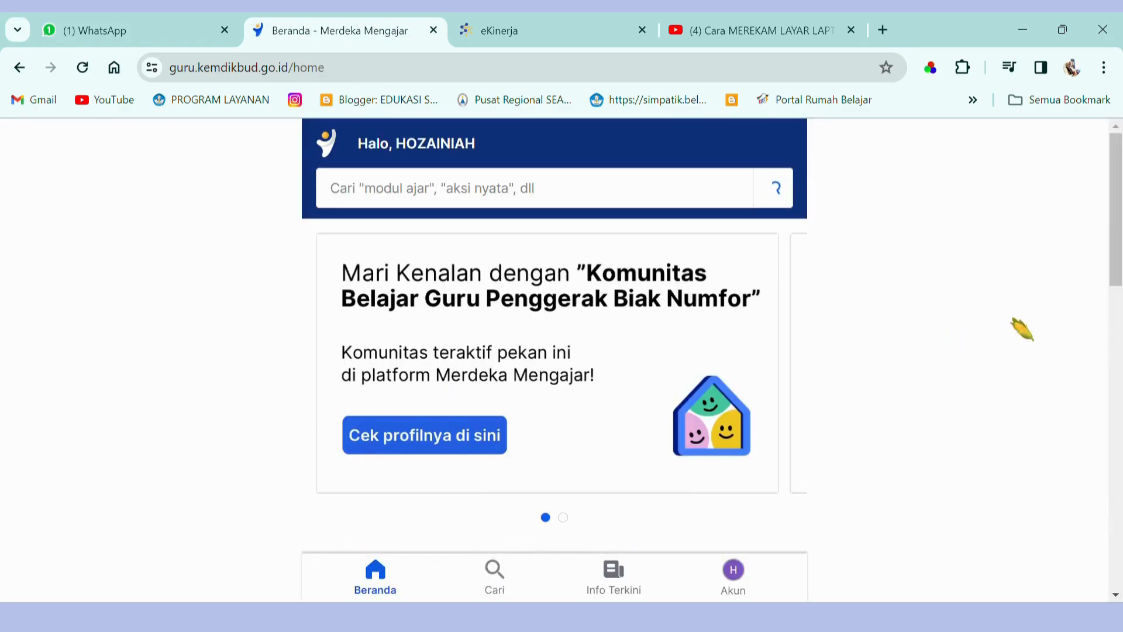
drag(1116, 231, 1115, 321)
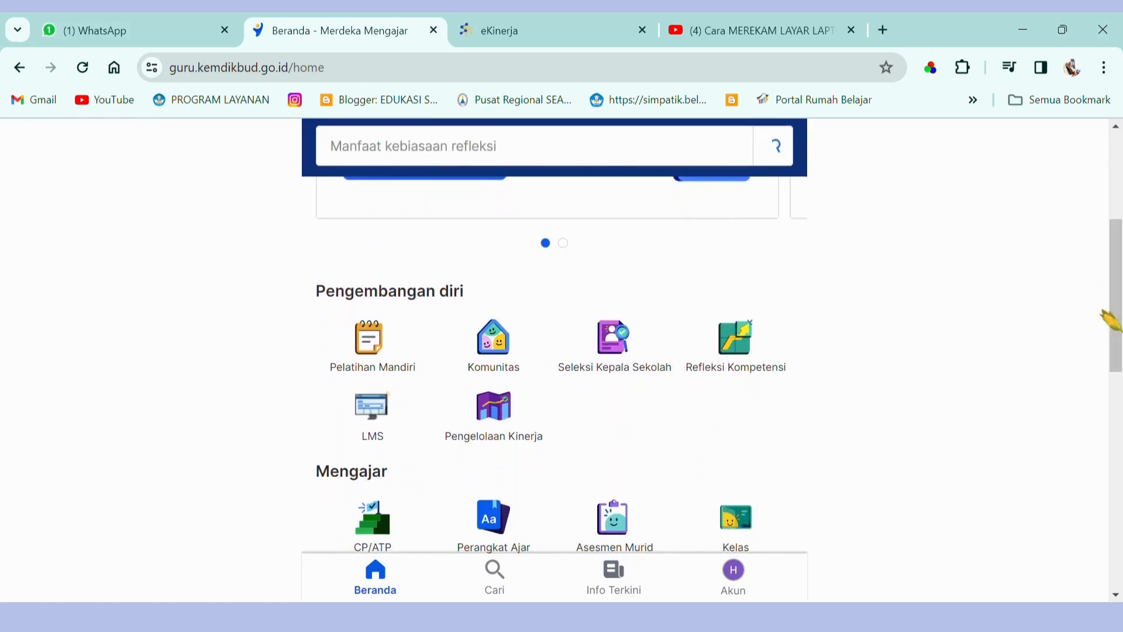
click(496, 436)
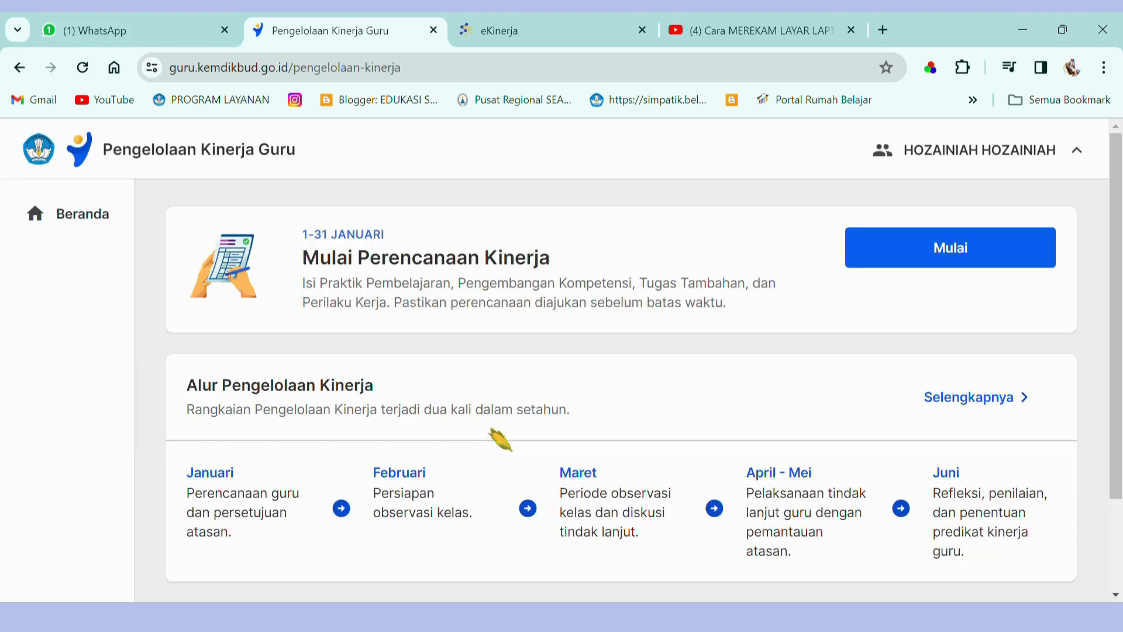
Step: Review the Pengelolaan Kinerja overview, including the planning period, the January to June workflow and the reference section
mouse_move(1116, 221)
mouse_down()
mouse_move(1116, 258)
mouse_move(1119, 230)
mouse_up()
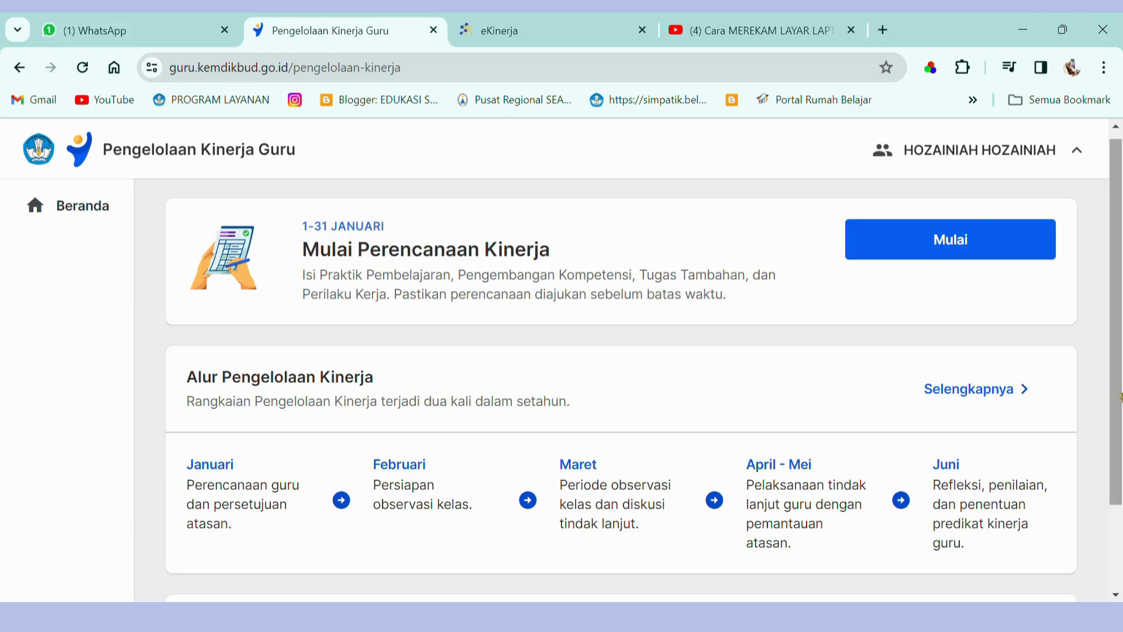
scroll(1118, 410, down, 1)
drag(1121, 418, 1121, 422)
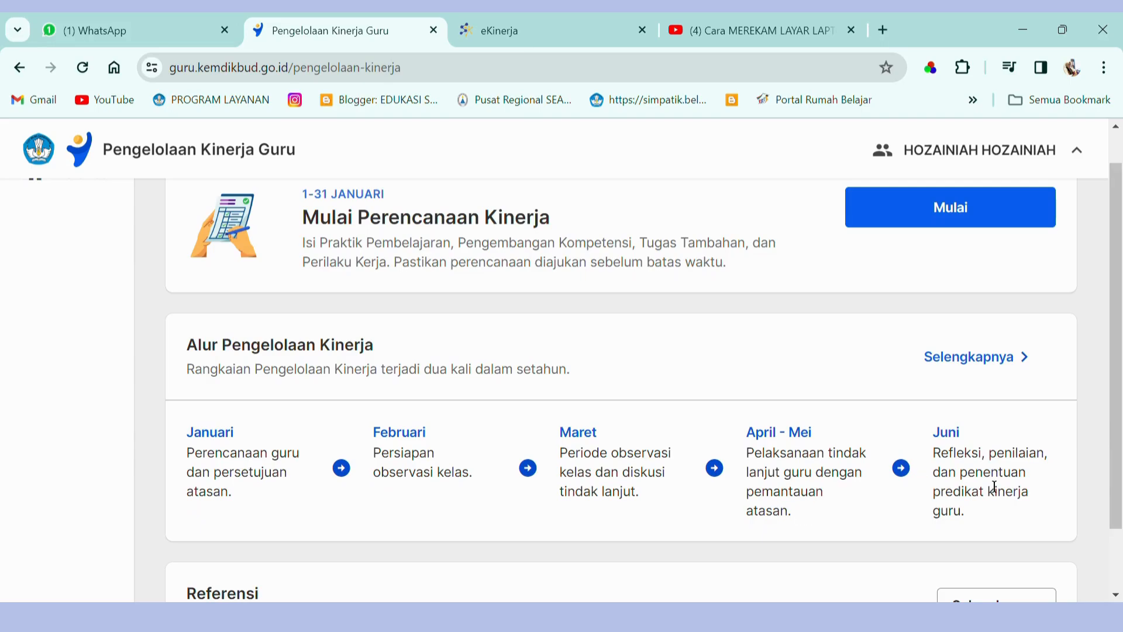
scroll(1116, 448, down, 1)
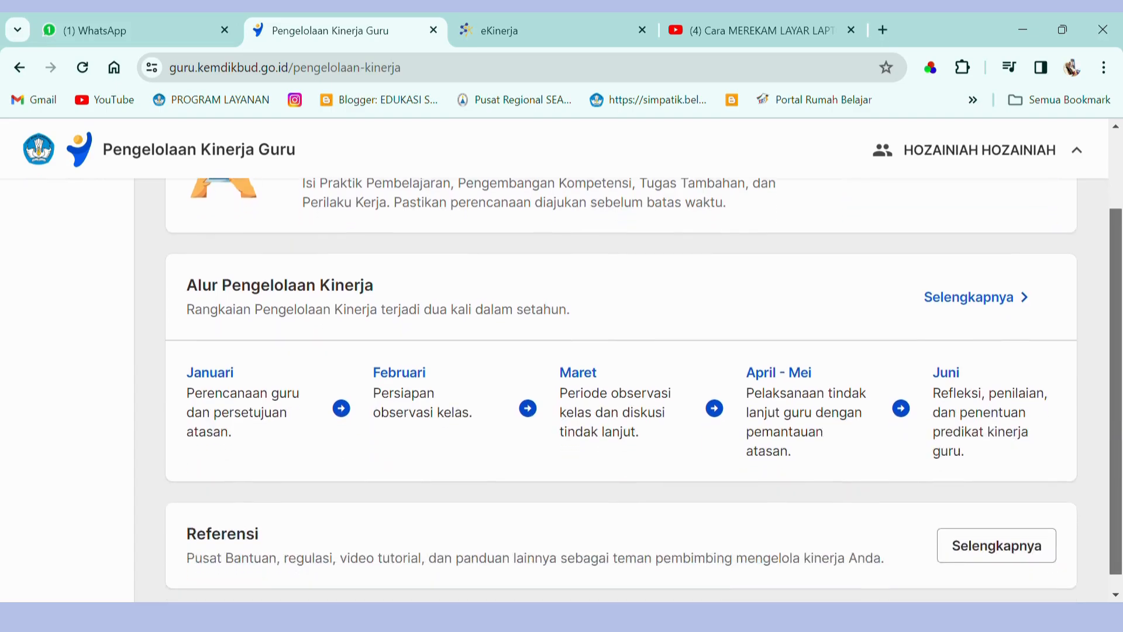
scroll(1116, 374, up, 2)
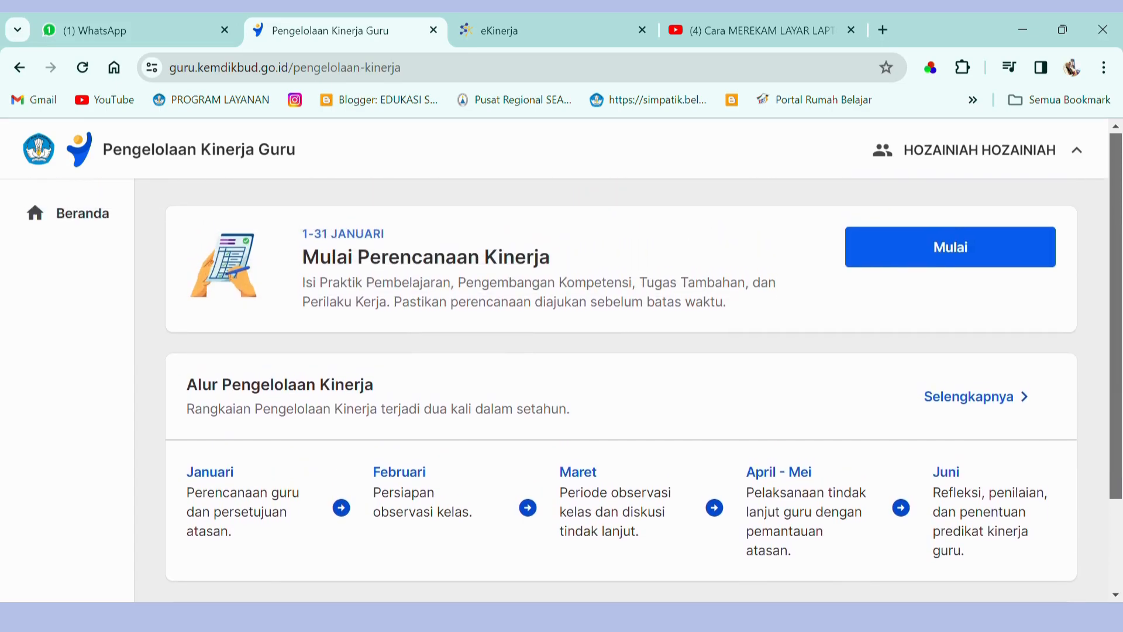
scroll(1118, 415, down, 1)
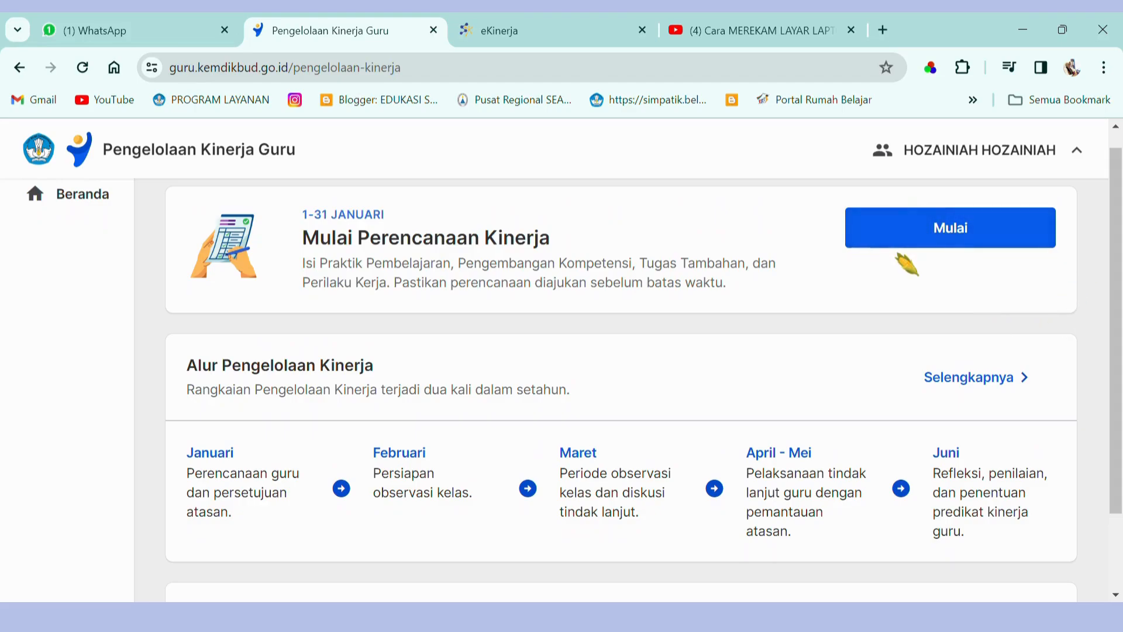
drag(1118, 375, 1116, 493)
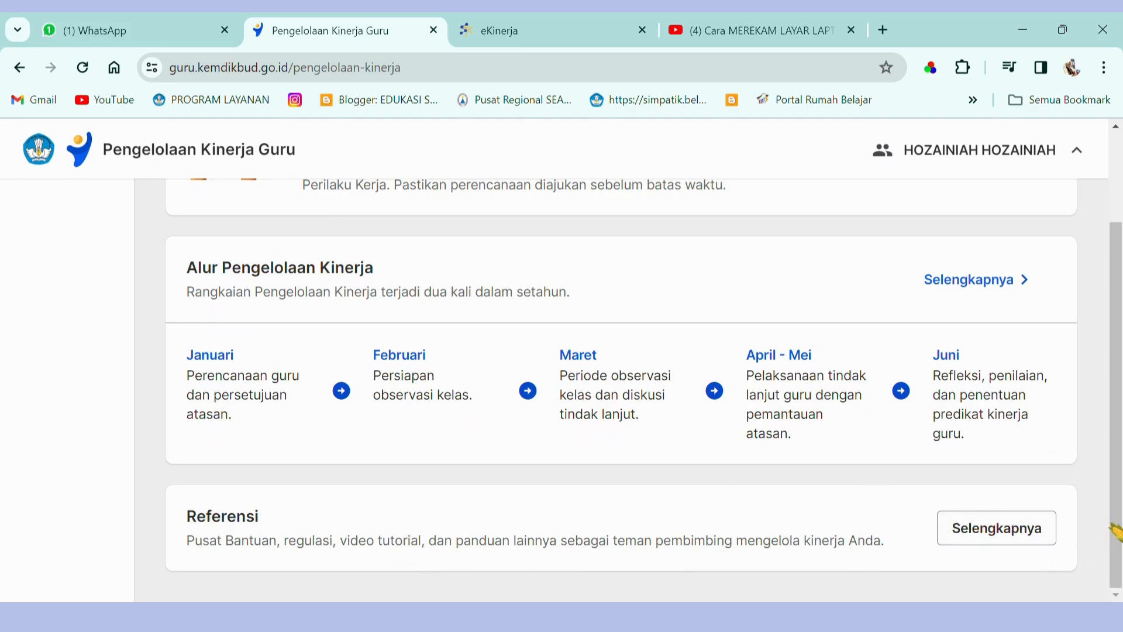
scroll(1117, 526, up, 2)
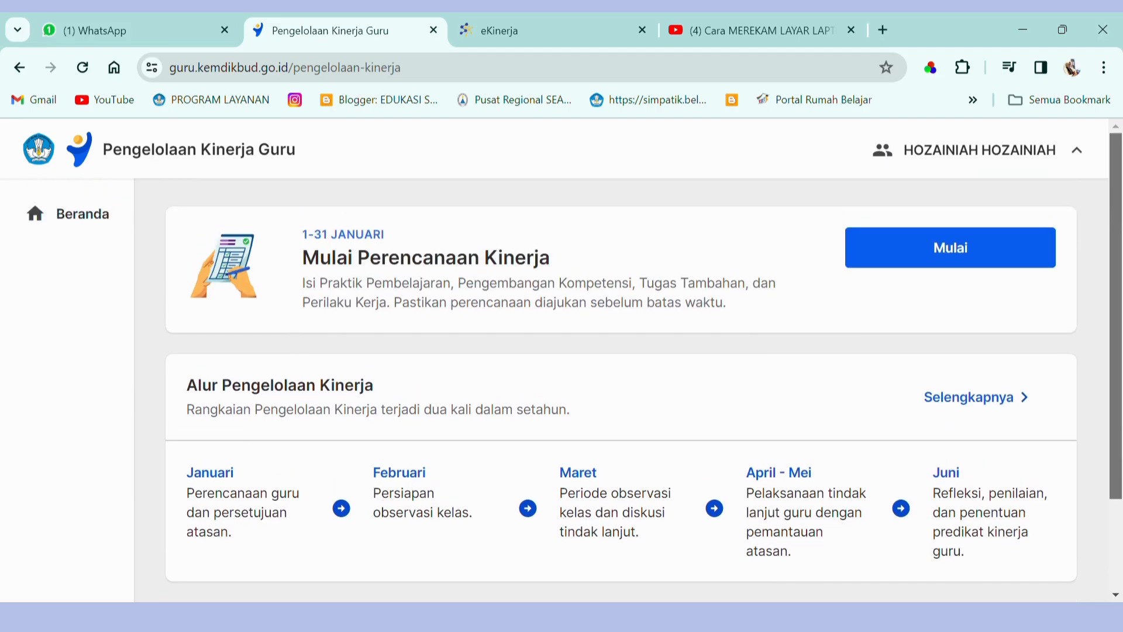
Step: Start the Perencanaan Kinerja and confirm that the teacher's personal data is correct
click(957, 249)
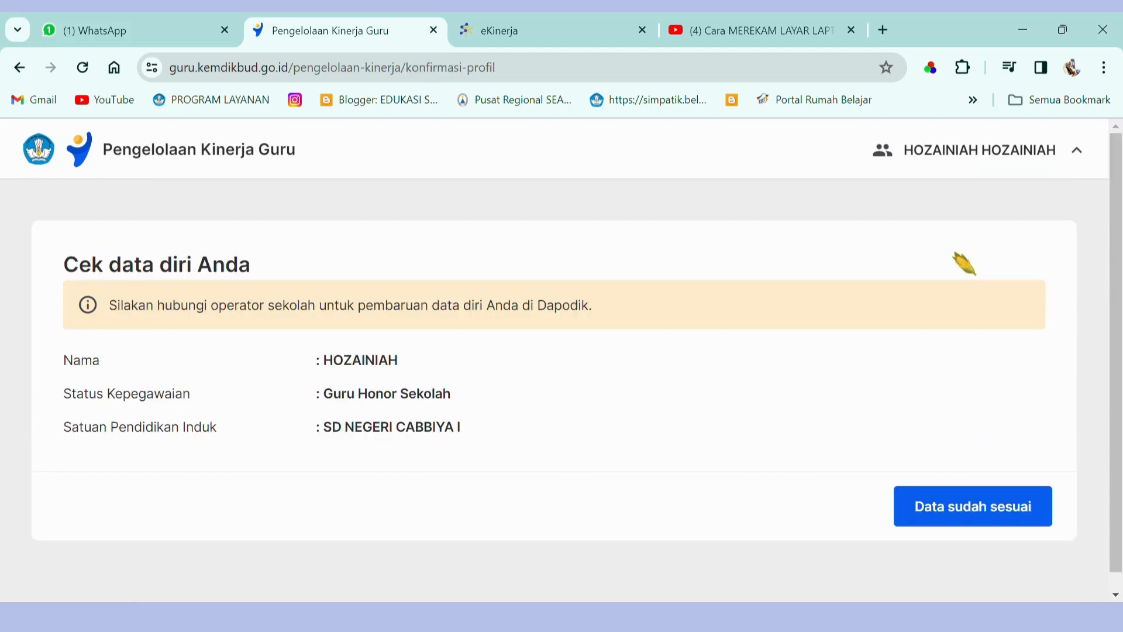
scroll(1120, 275, down, 1)
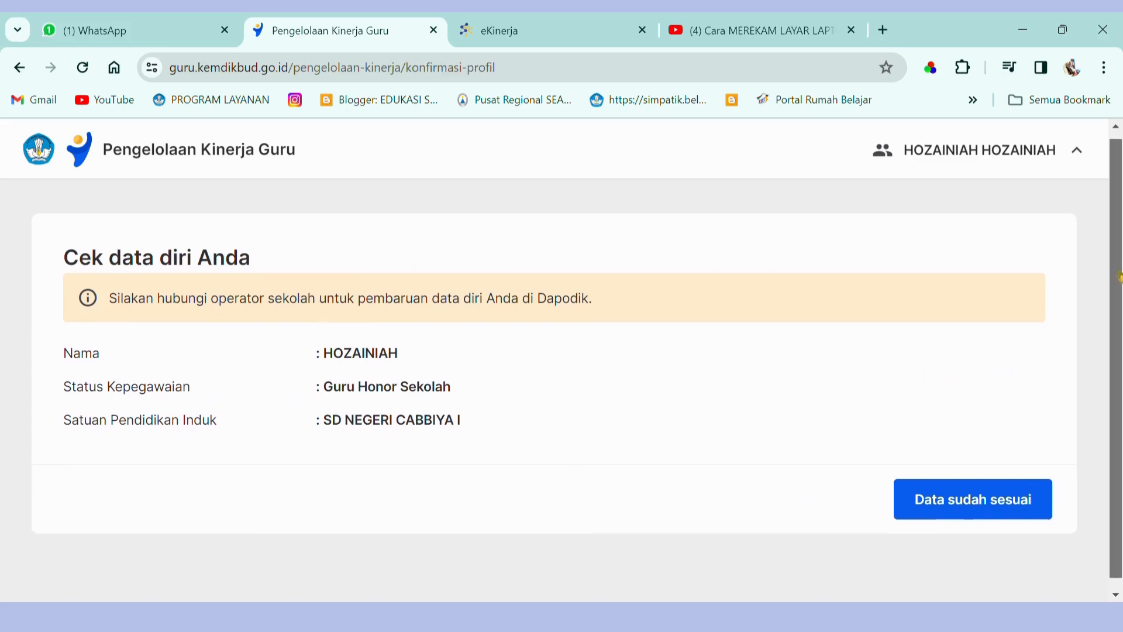
scroll(1120, 275, down, 1)
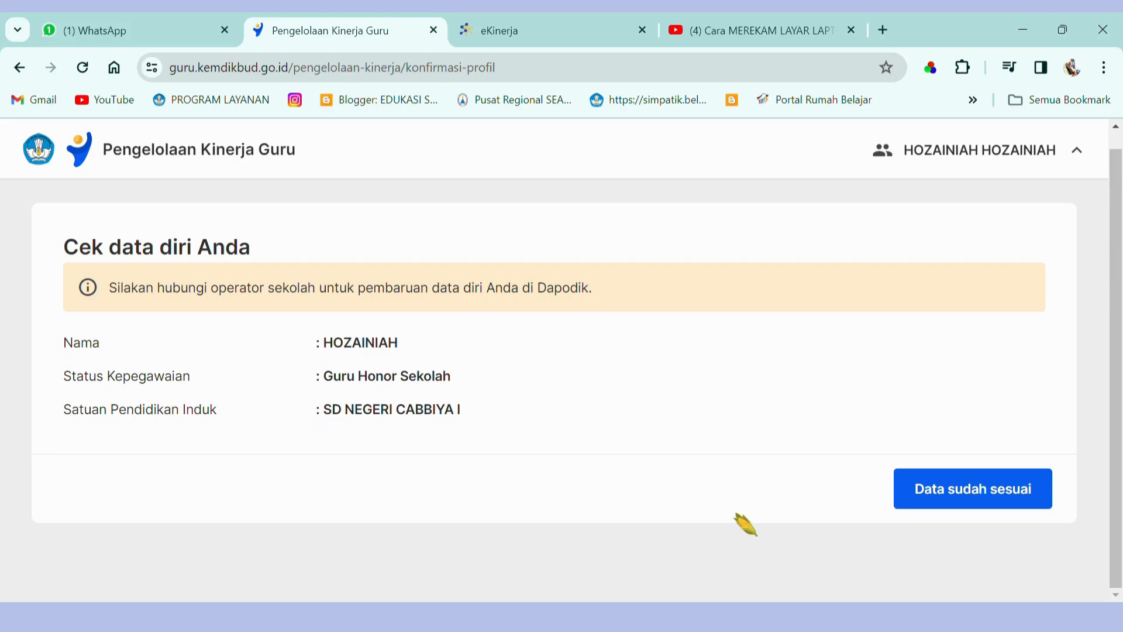
click(952, 496)
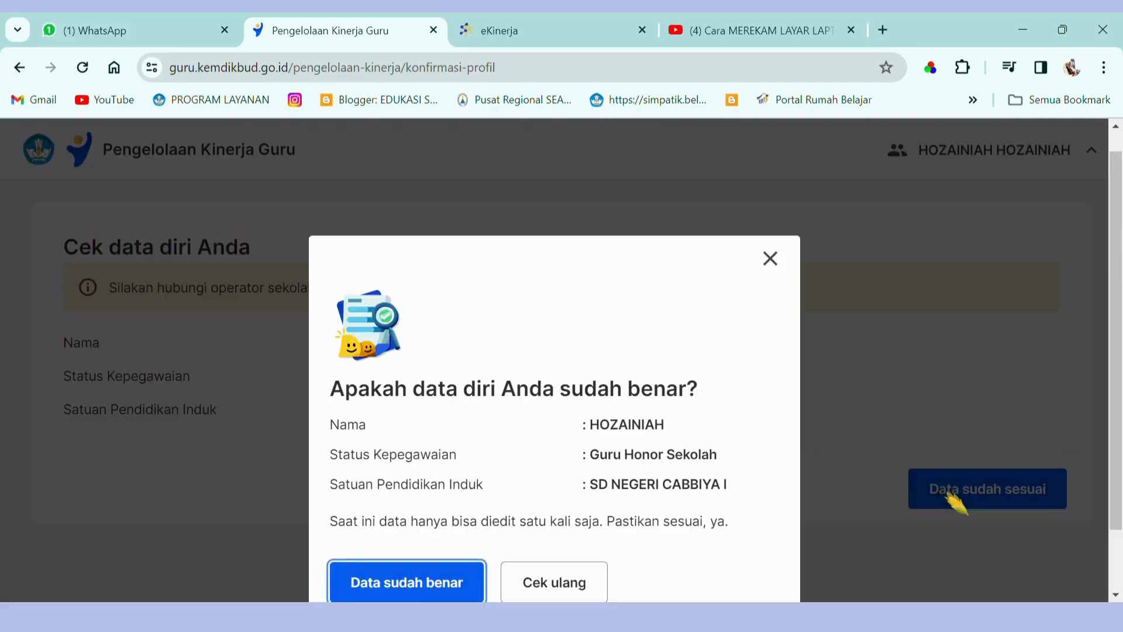
scroll(952, 496, down, 1)
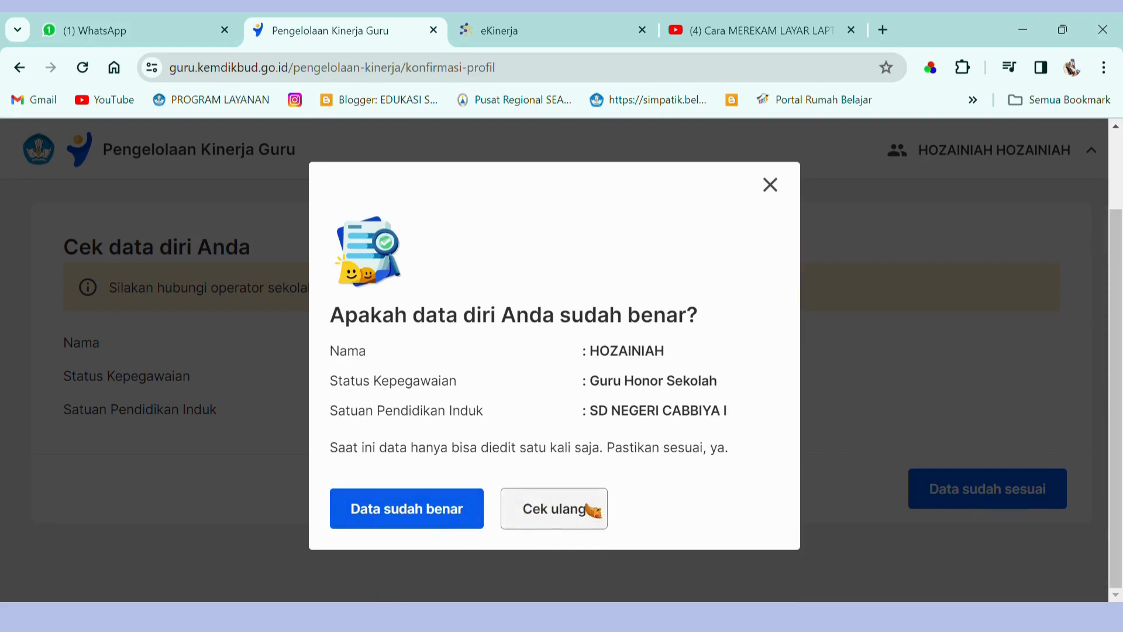
click(426, 513)
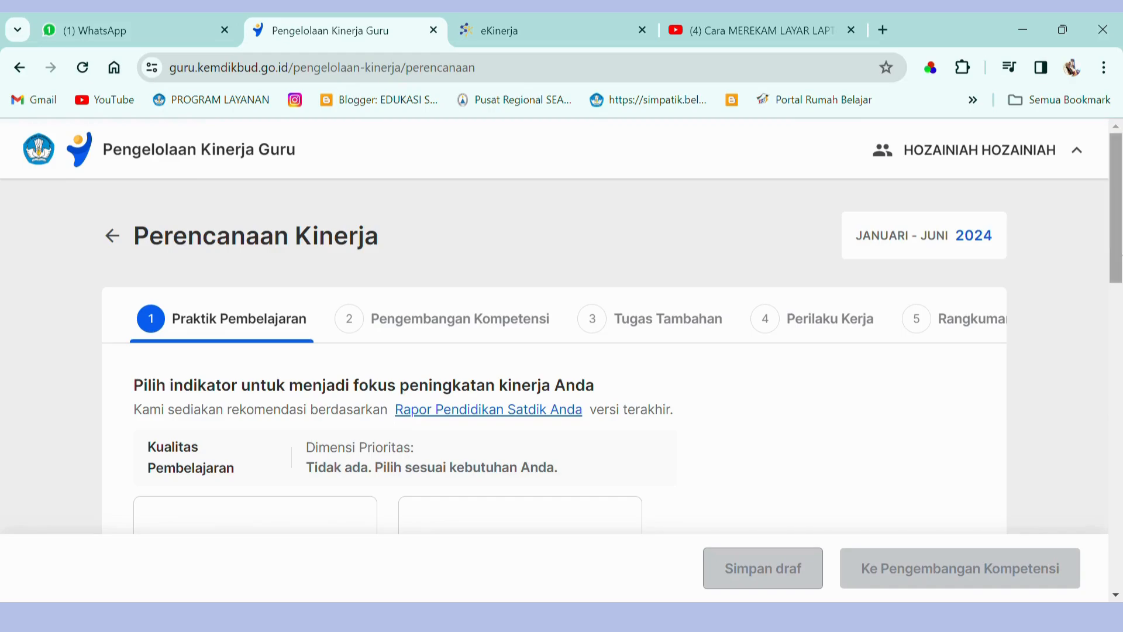
Step: Examine the available Praktik Pembelajaran indicators and the ratings per dimension in the school's Rapor Pendidikan summary
drag(1118, 249, 1119, 278)
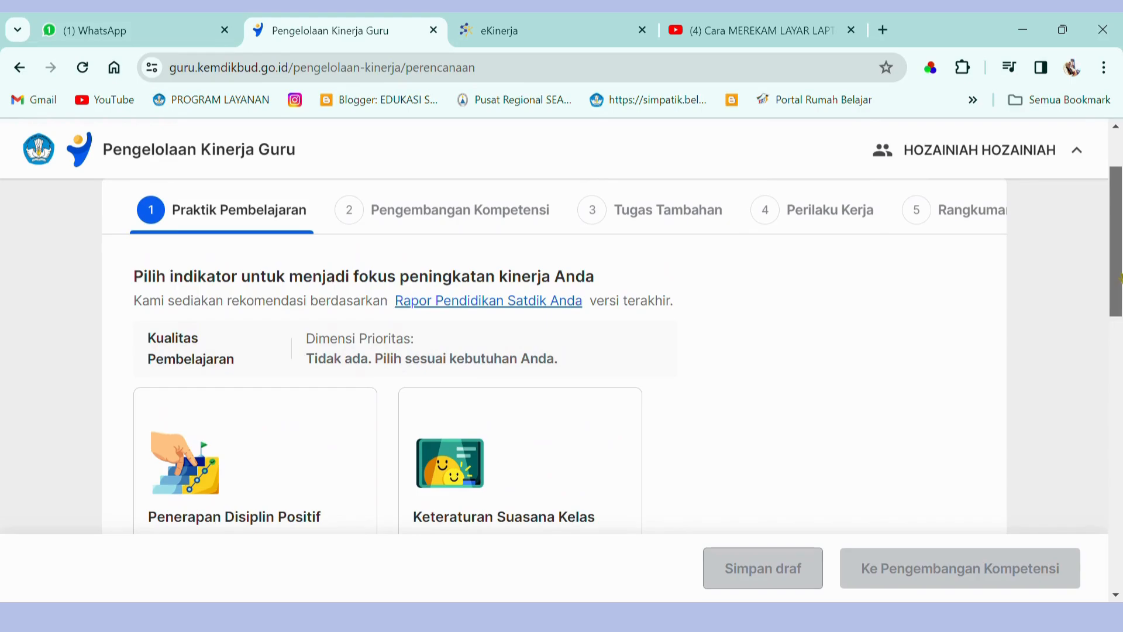
drag(1121, 278, 1120, 329)
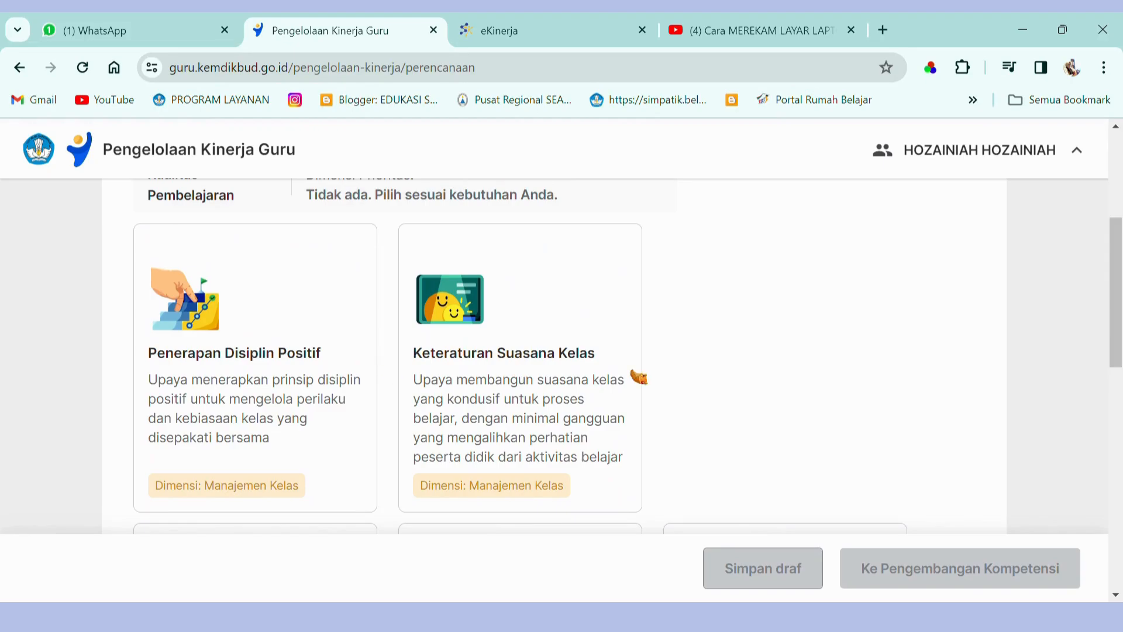
drag(1118, 332, 1119, 436)
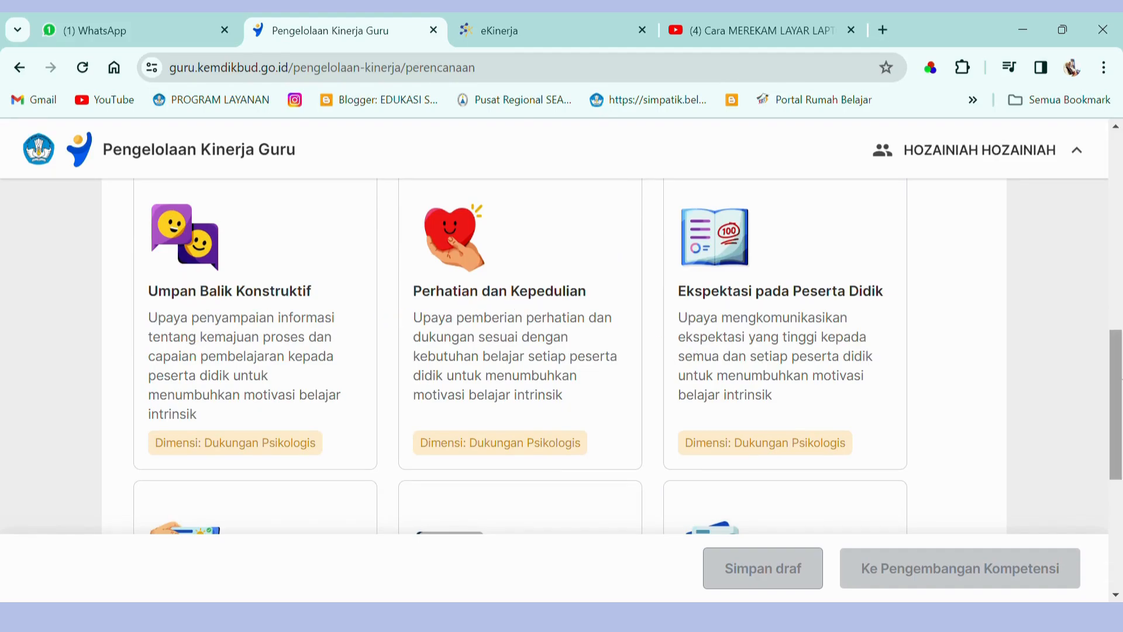
drag(1116, 386, 1117, 228)
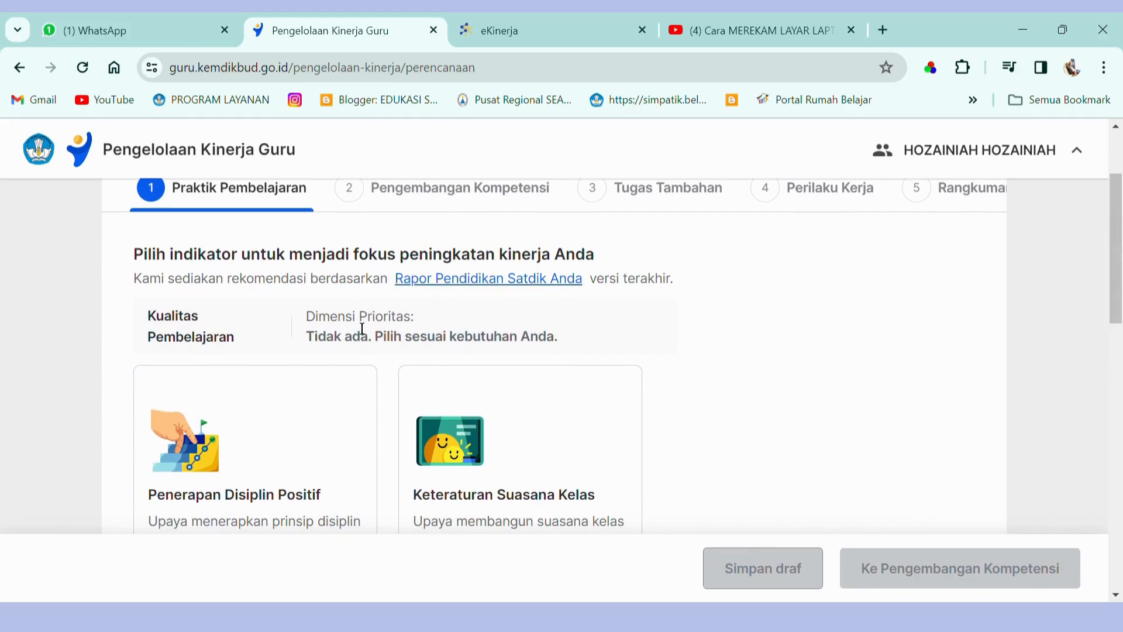
click(459, 281)
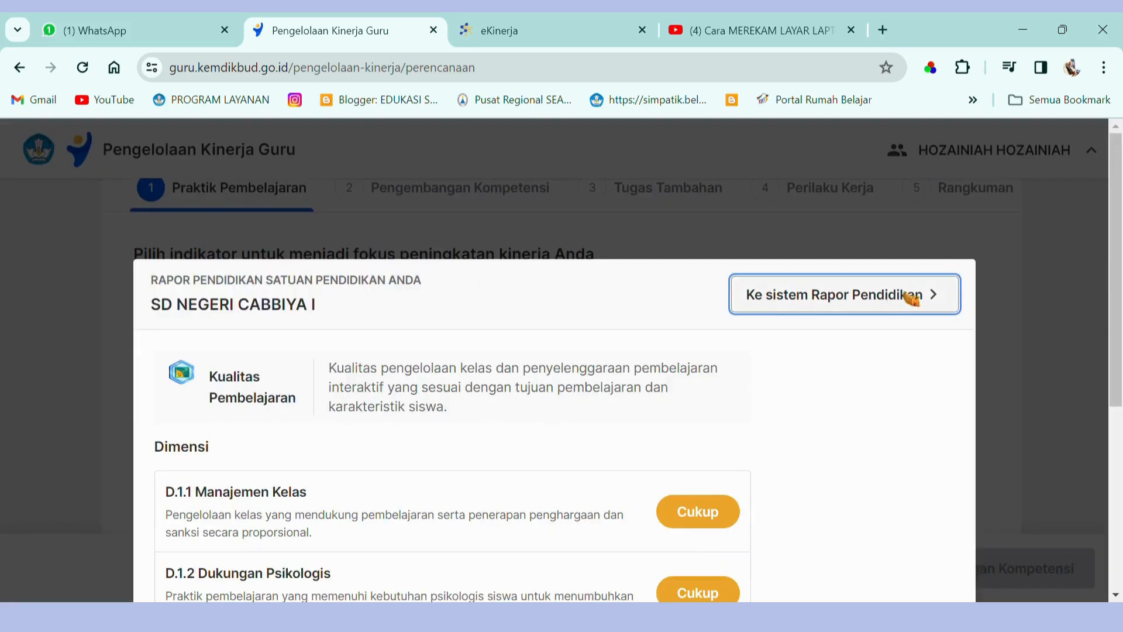
scroll(1118, 327, down, 3)
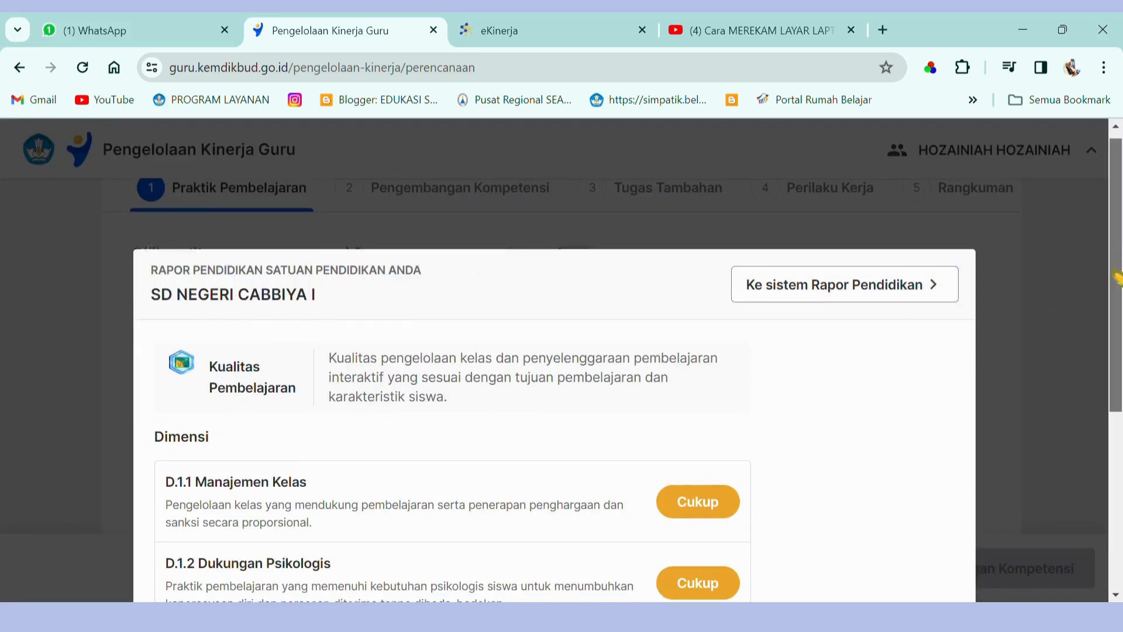
drag(1119, 346, 1118, 412)
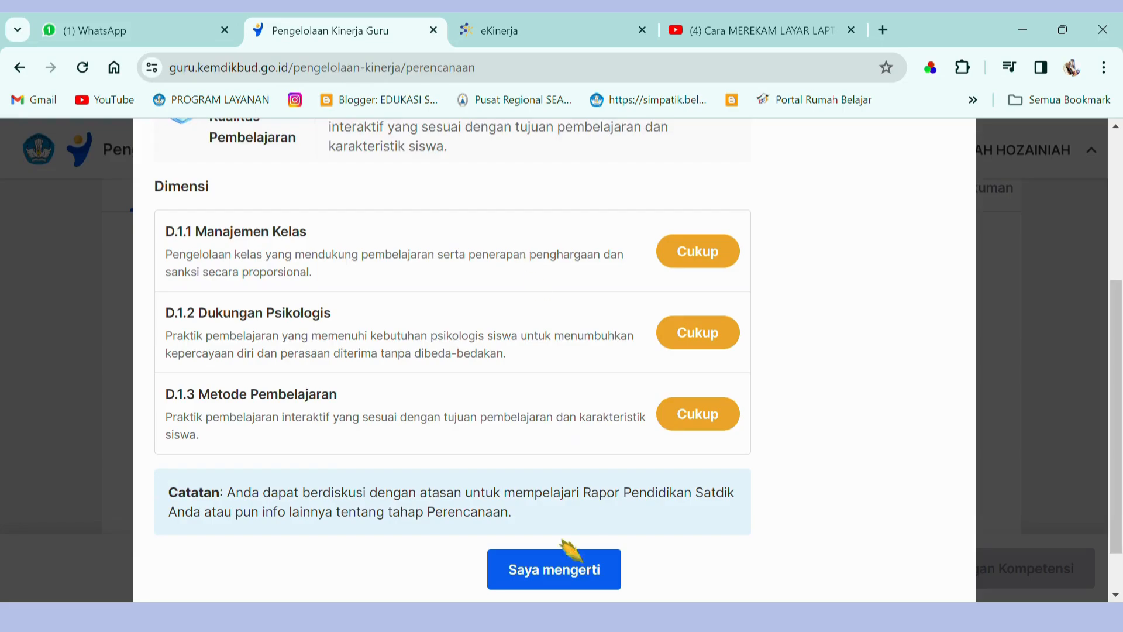
click(548, 581)
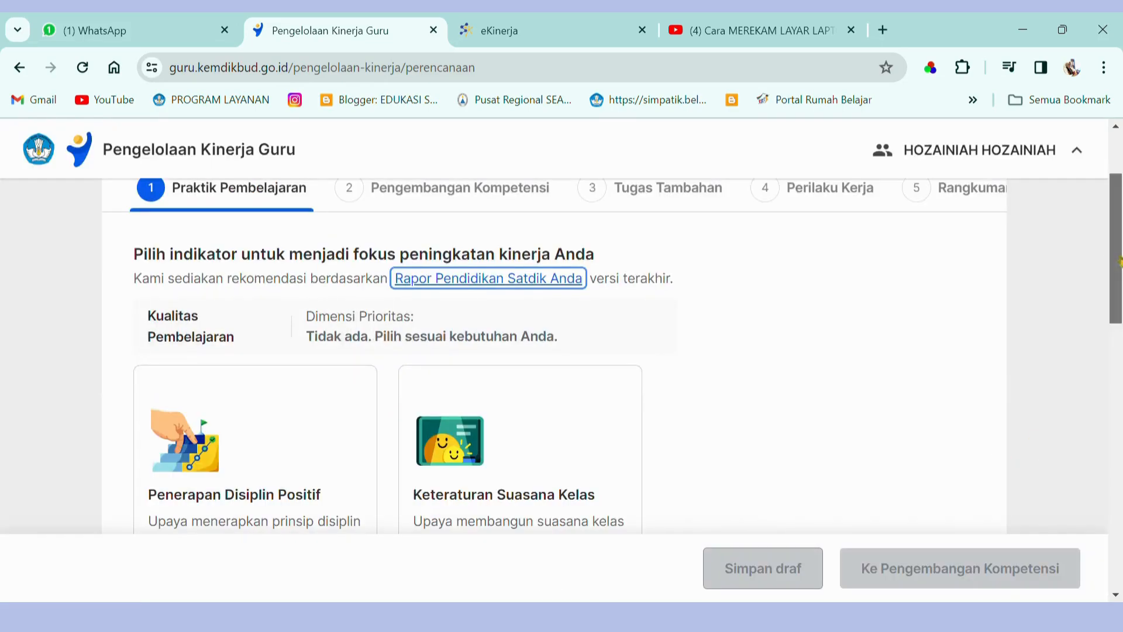
Step: Select Penerapan Disiplin Positif as the performance focus indicator and continue to the Pengembangan Kompetensi stage
drag(1119, 261, 1117, 310)
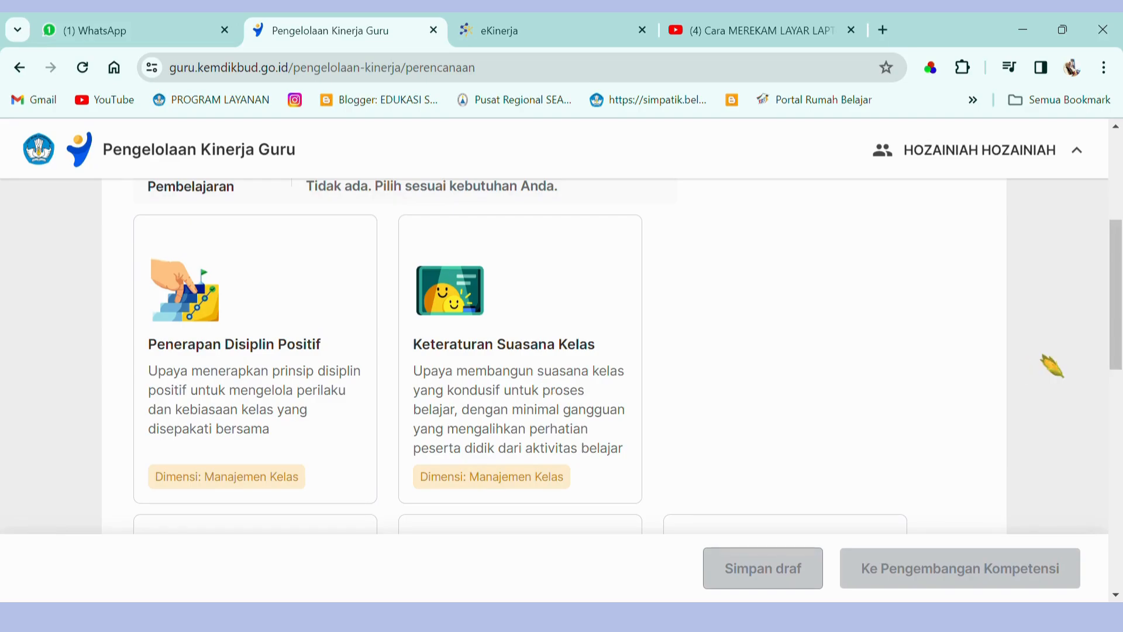
drag(1119, 338, 1120, 374)
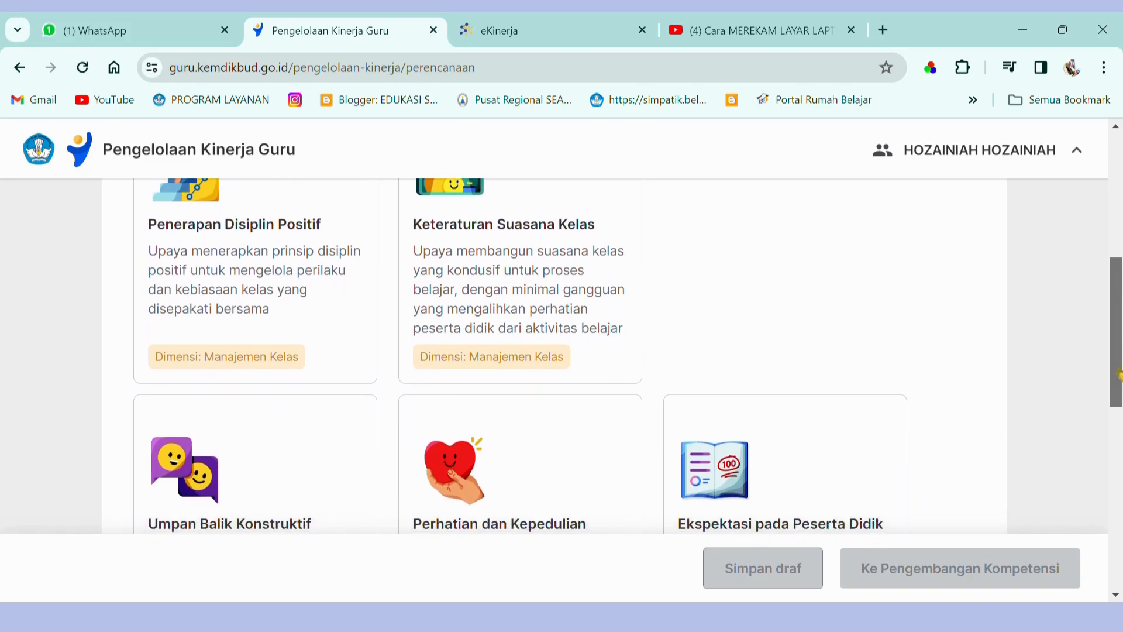
click(208, 314)
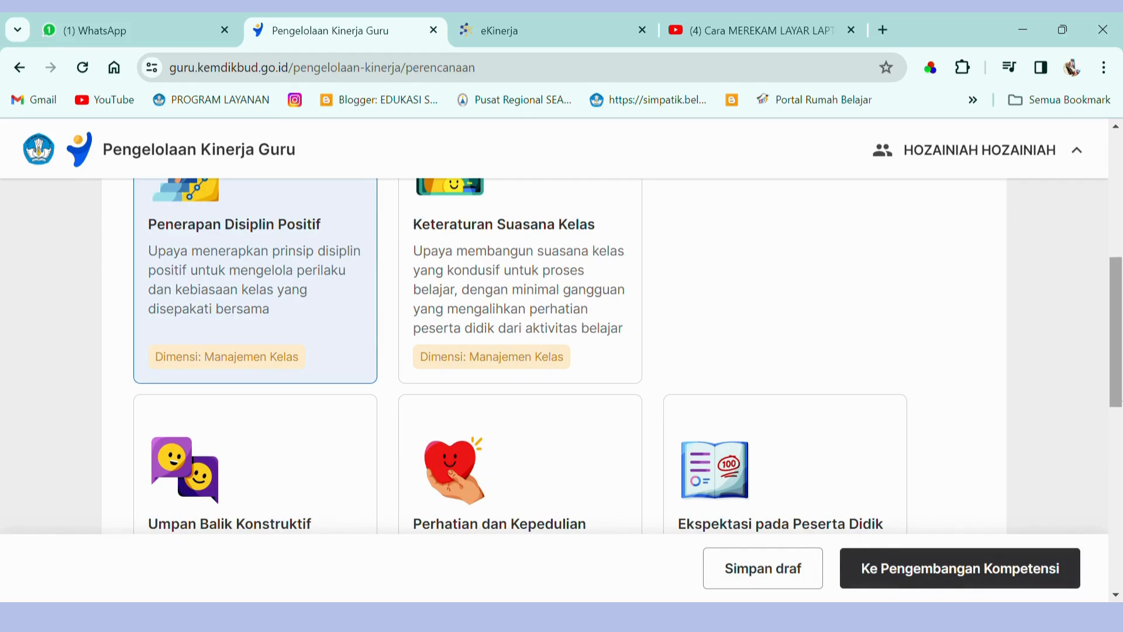
drag(1117, 381, 1118, 450)
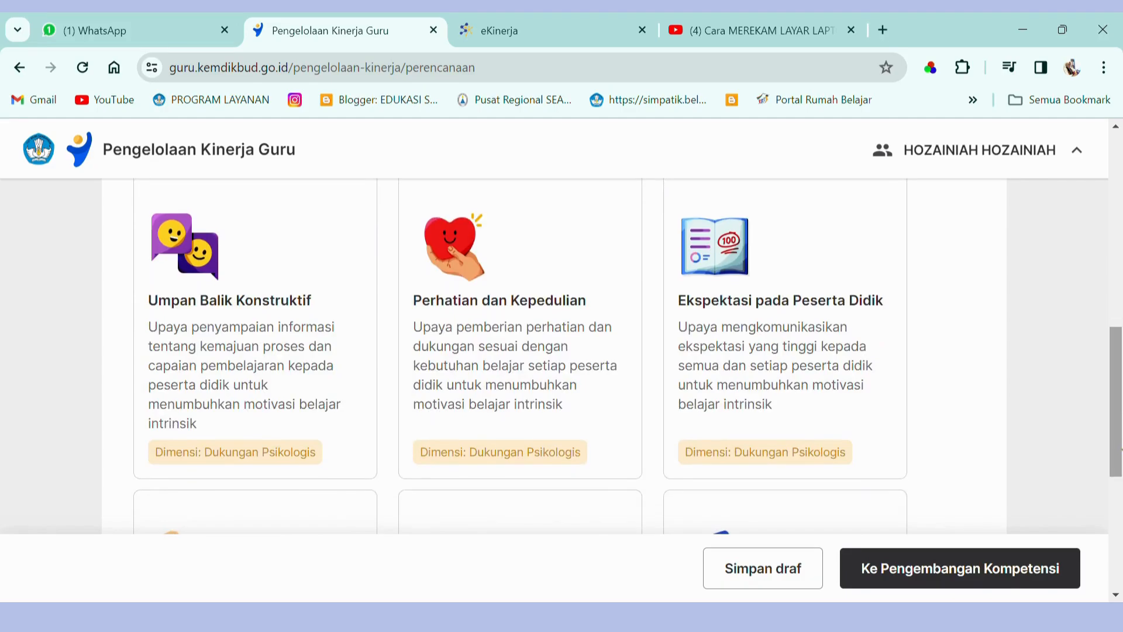
click(979, 574)
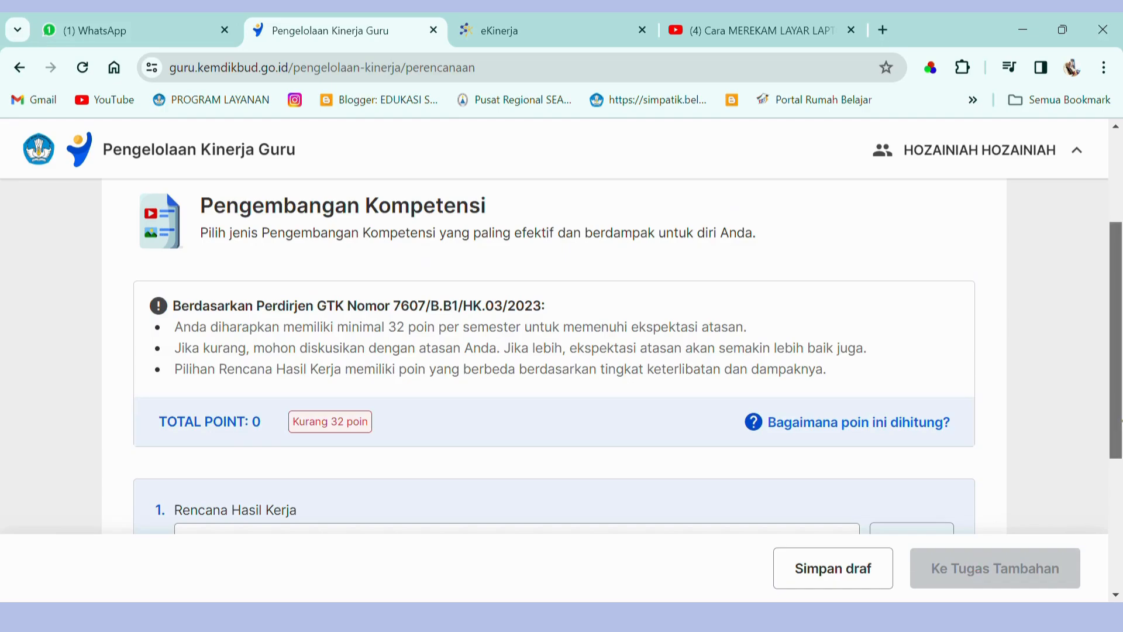
Step: Choose the role of Partisipan kegiatan seminar, lokakarya, konferensi, simposium, dan/atau studi banding (4 poin) as the first Rencana Hasil Kerja
scroll(1119, 435, down, 1)
drag(1122, 438, 1122, 441)
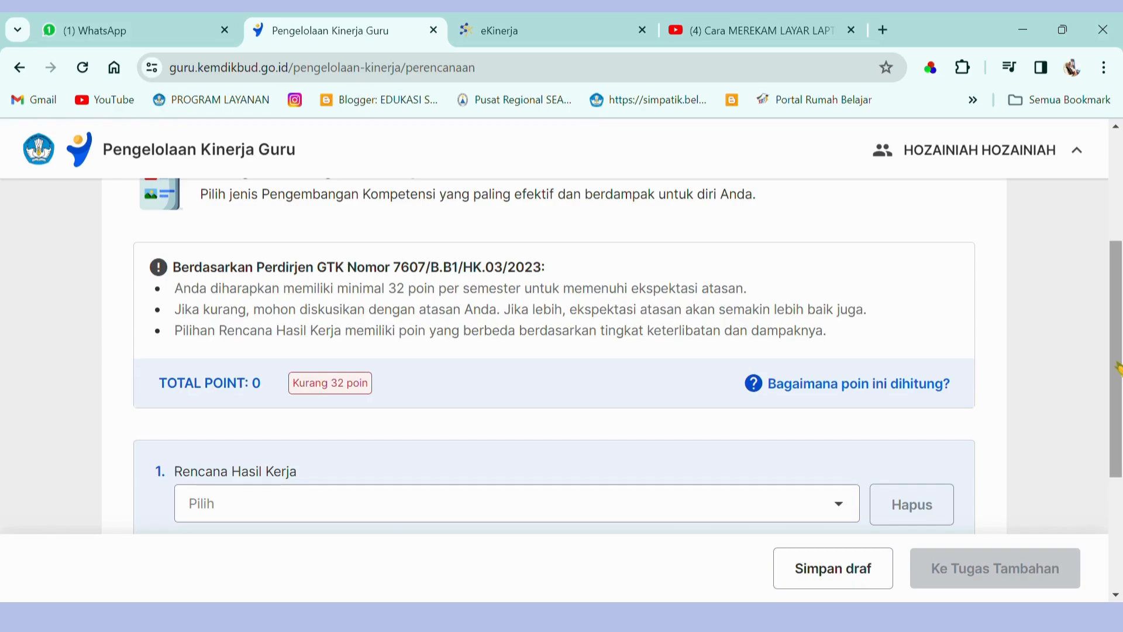
drag(1117, 367, 1118, 448)
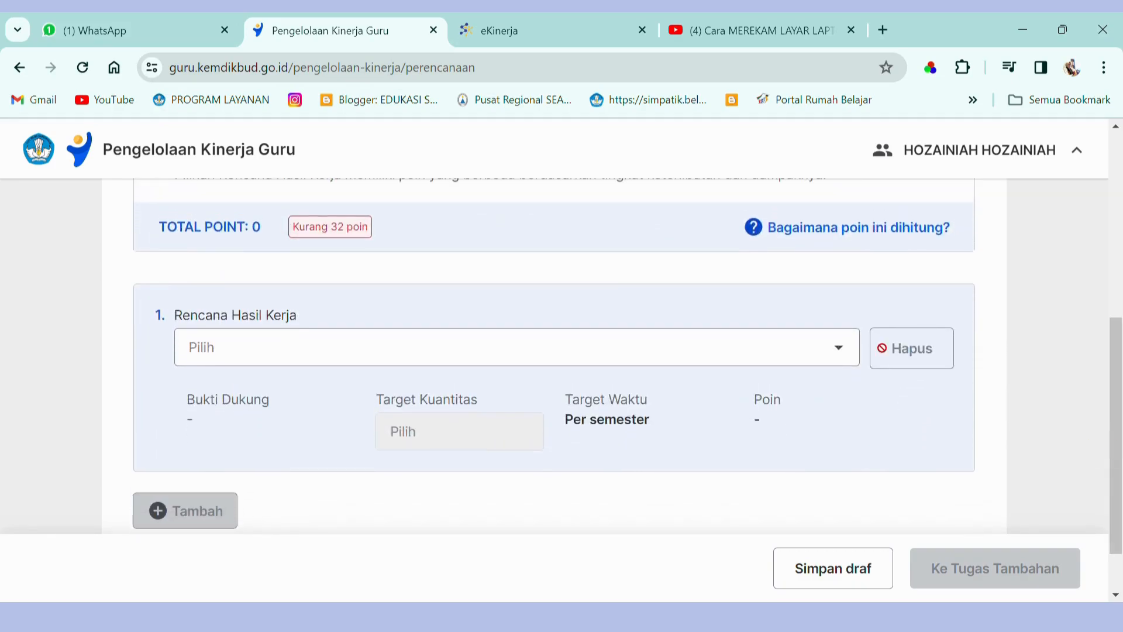
click(842, 351)
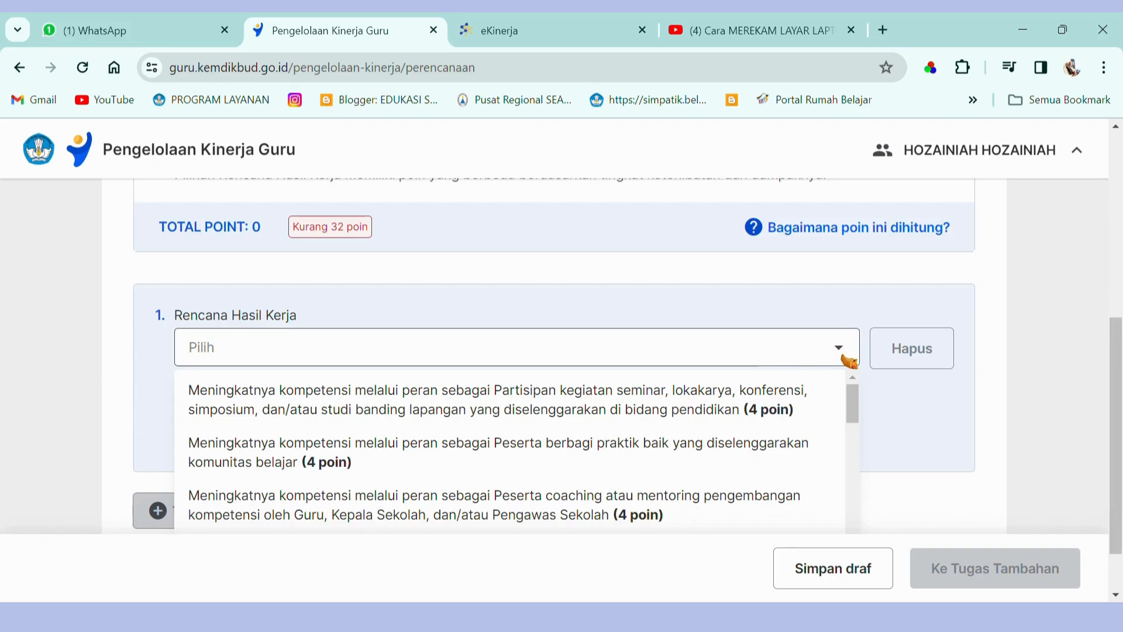
scroll(848, 360, down, 1)
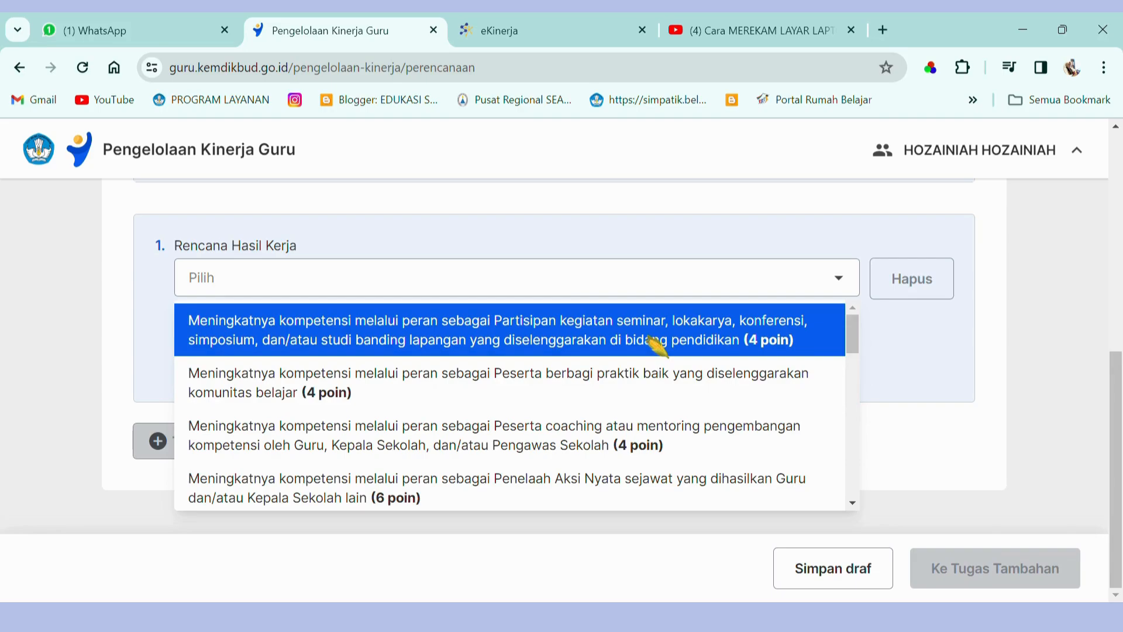
click(654, 346)
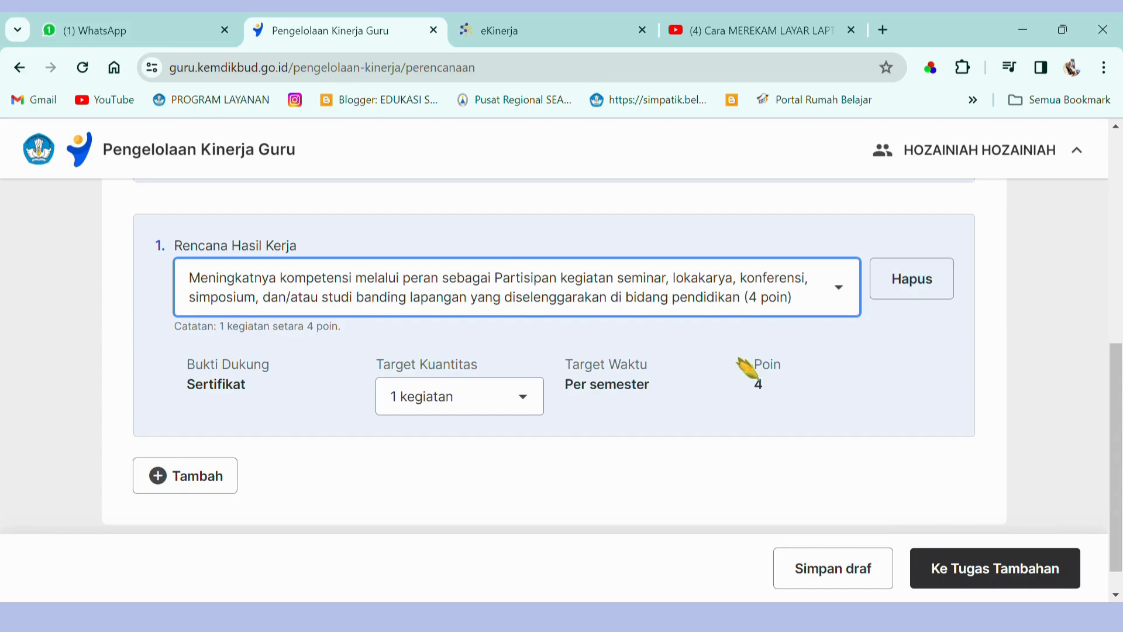
Step: Set the Target Kuantitas of the first Rencana Hasil Kerja to 2 kegiatan
click(522, 398)
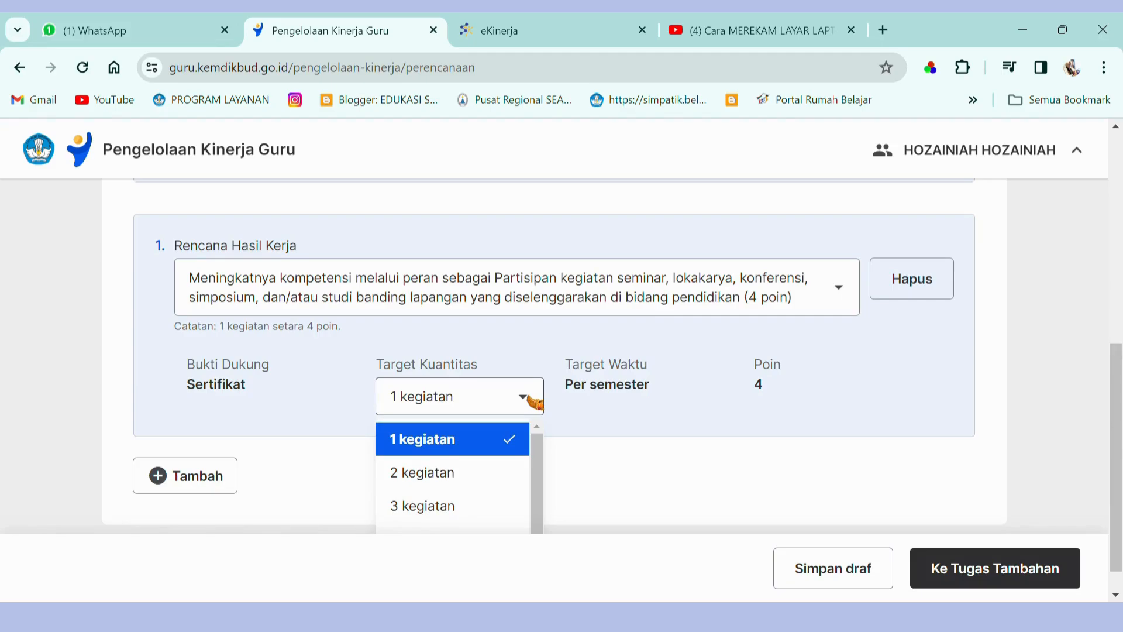
click(419, 473)
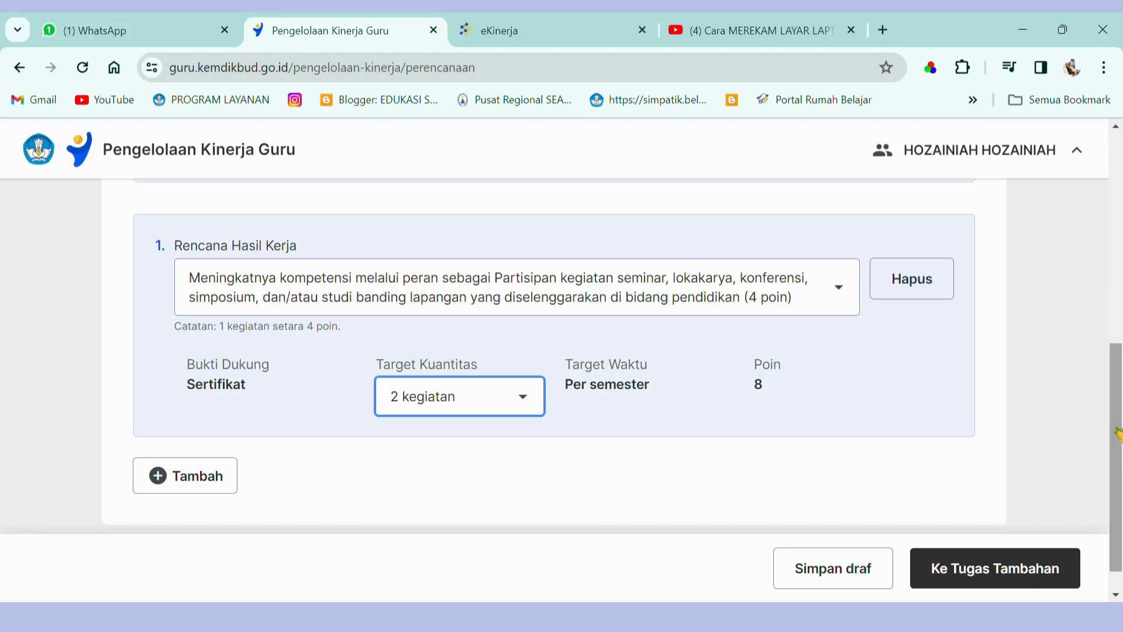
scroll(759, 381, up, 2)
scroll(1120, 469, down, 3)
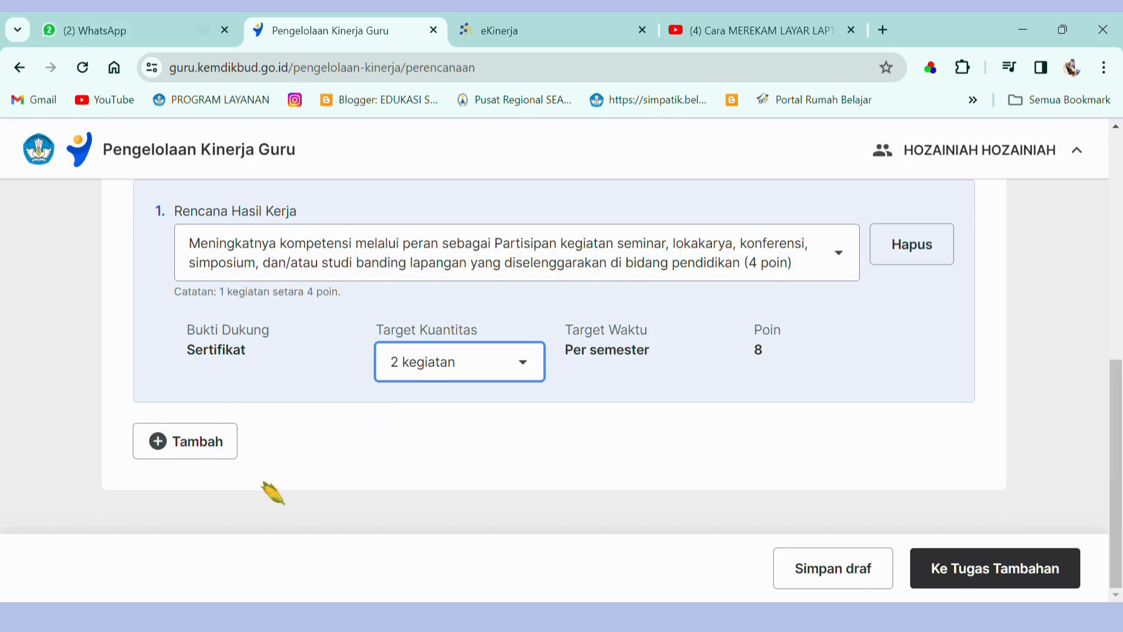
Step: Add a second Rencana Hasil Kerja as Peserta berbagi praktik baik yang diselenggarakan komunitas belajar (4 poin), with a target of 1 kegiatan
click(185, 451)
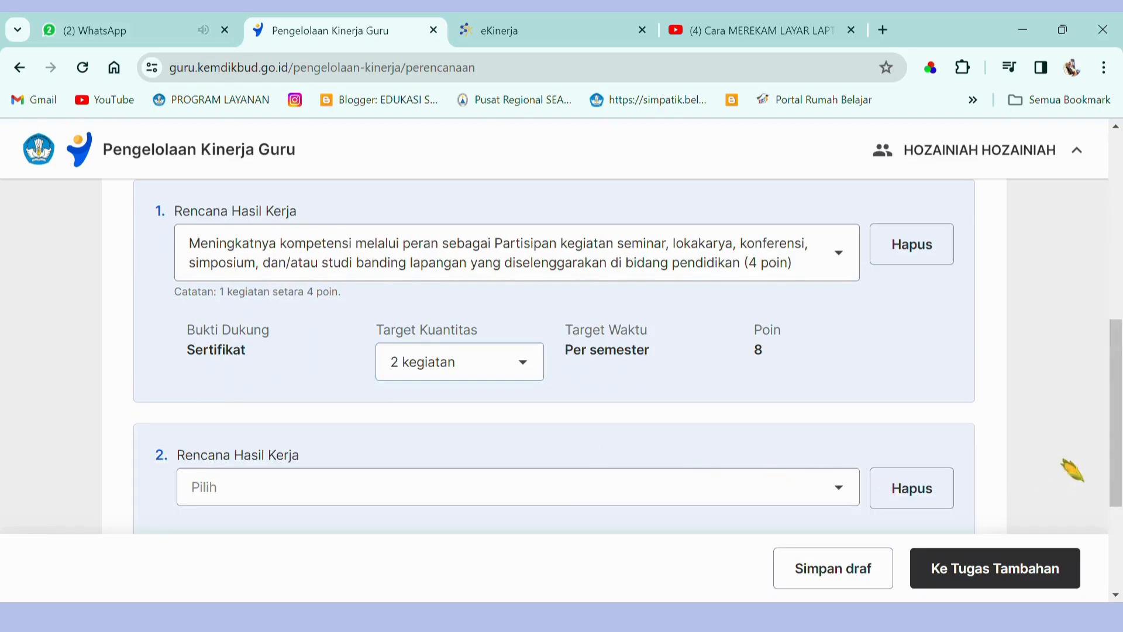
drag(1115, 452, 1115, 505)
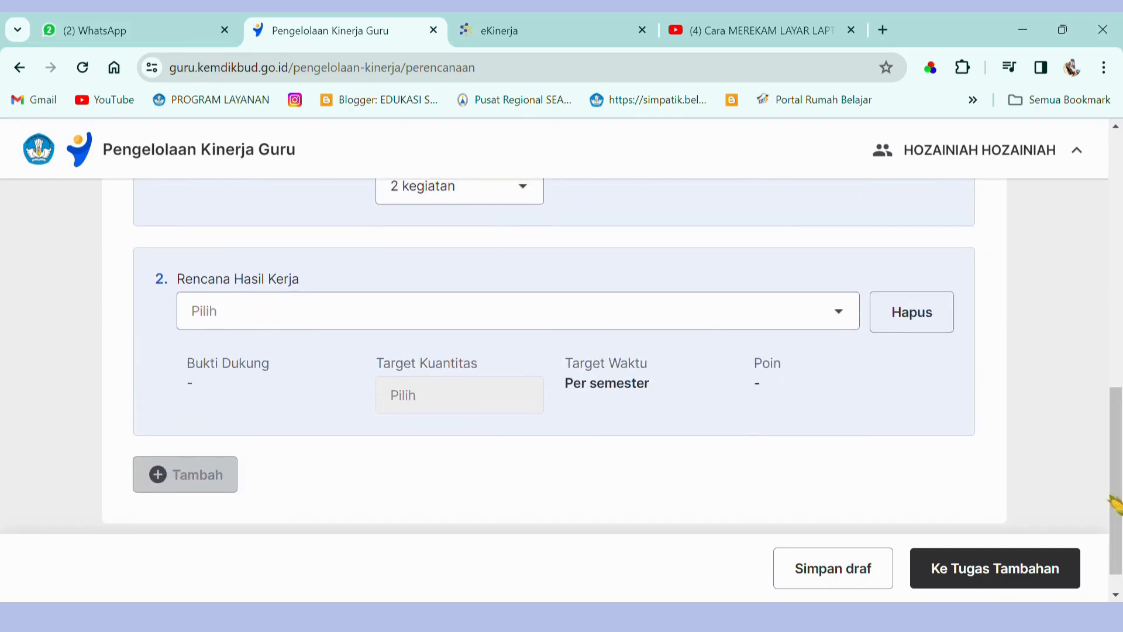
click(847, 316)
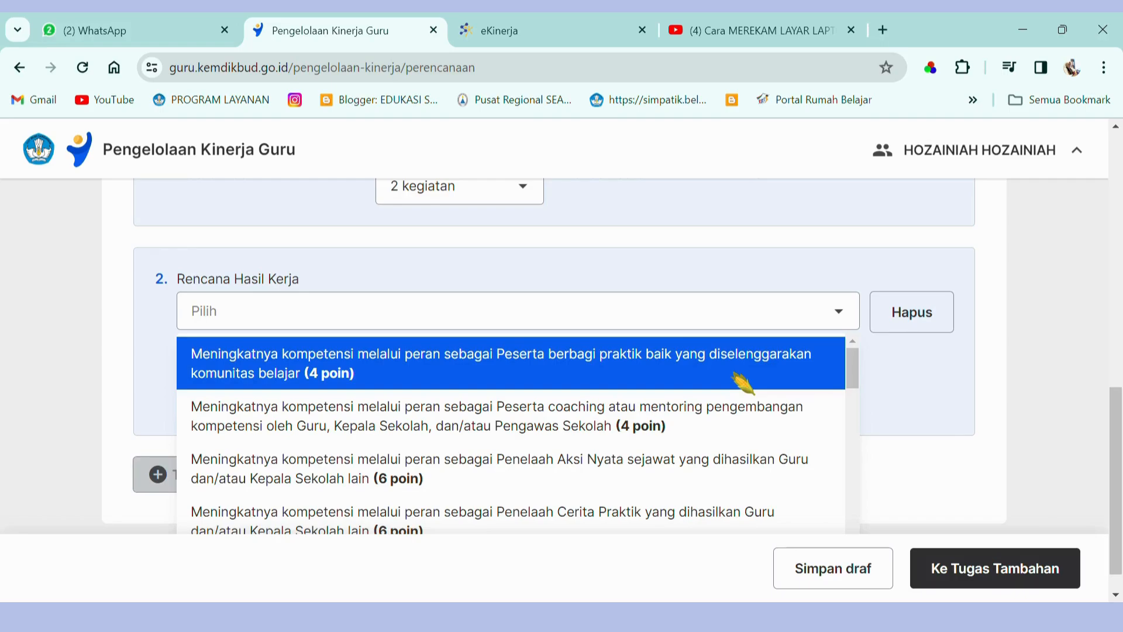
click(585, 370)
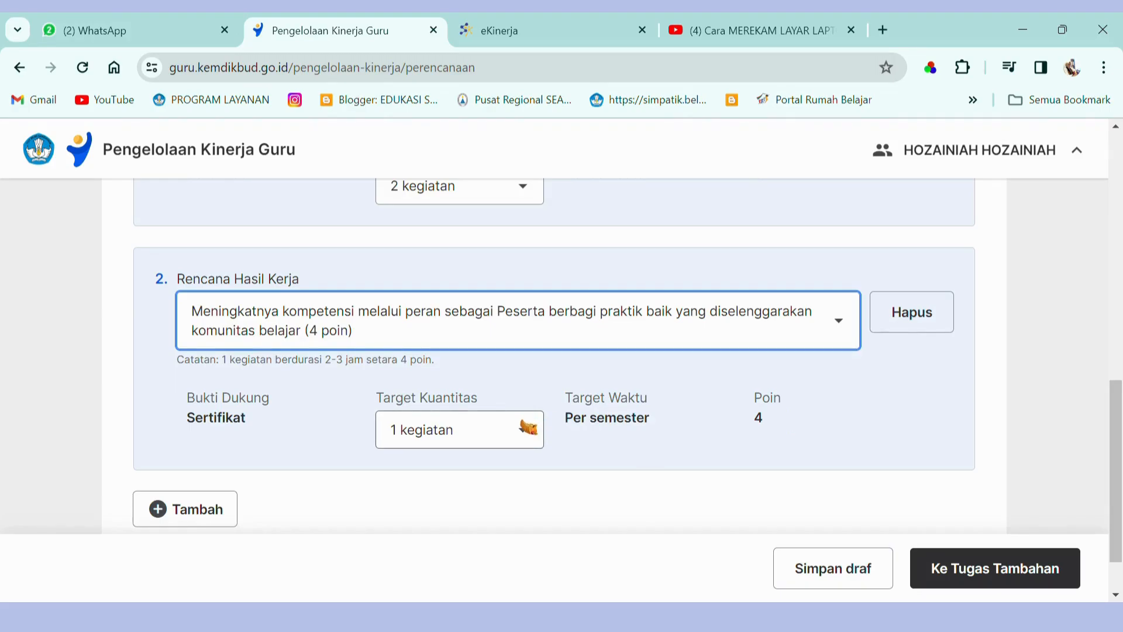
click(529, 431)
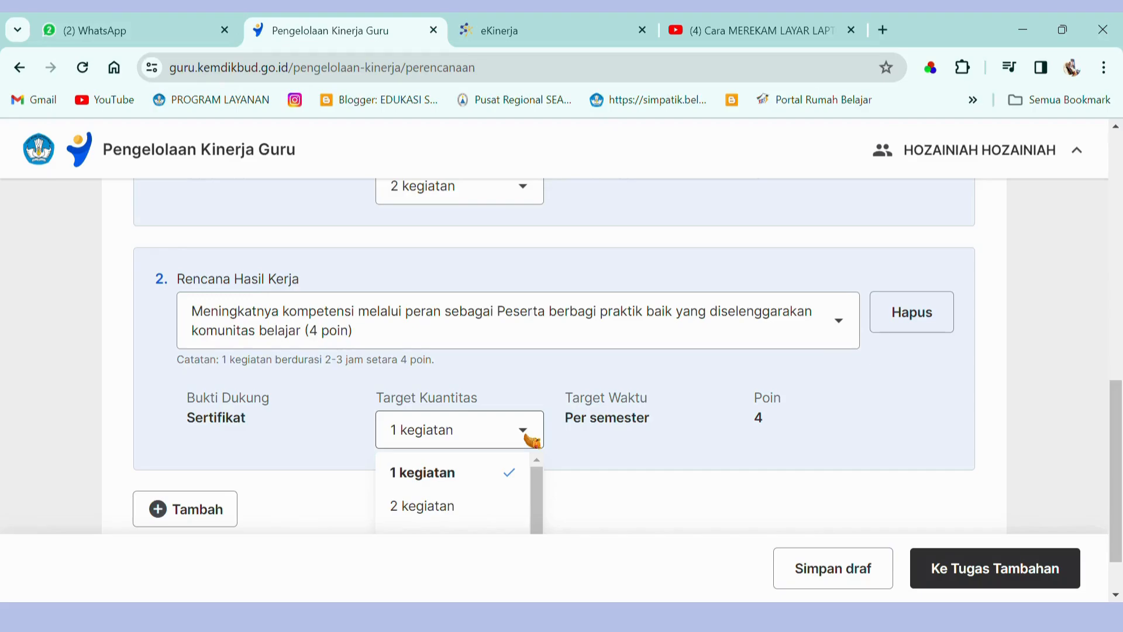
click(600, 518)
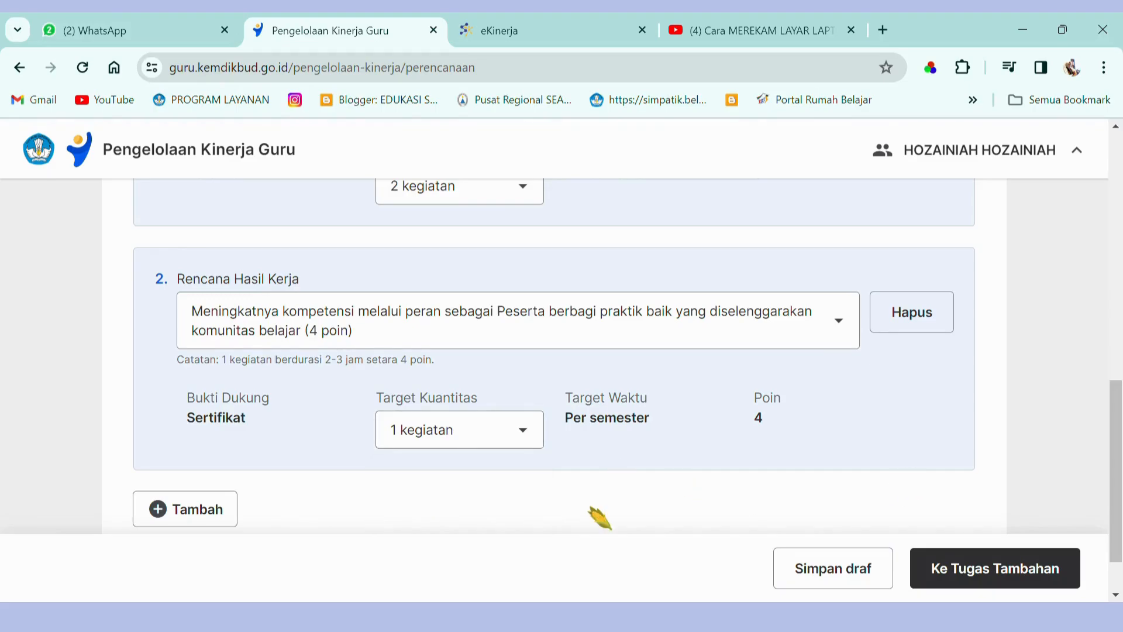
Step: Add a third Rencana Hasil Kerja as Peserta coaching atau mentoring pengembangan kompetensi oleh Guru, Kepala Sekolah, dan/atau Pengawas Sekolah (4 poin)
click(199, 515)
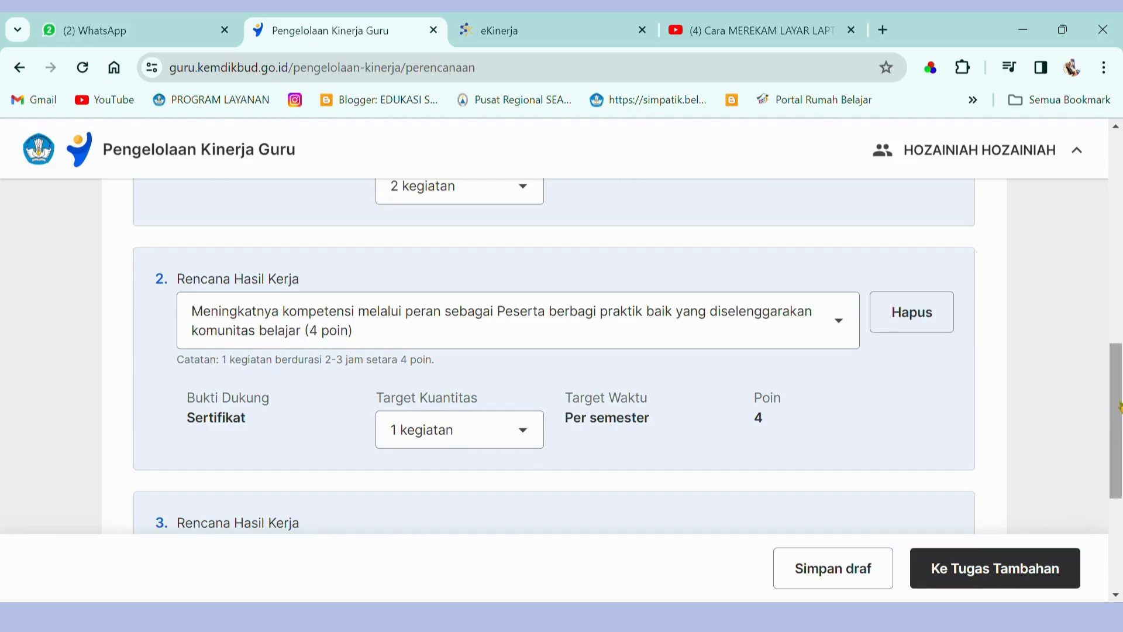
drag(1117, 414, 1118, 497)
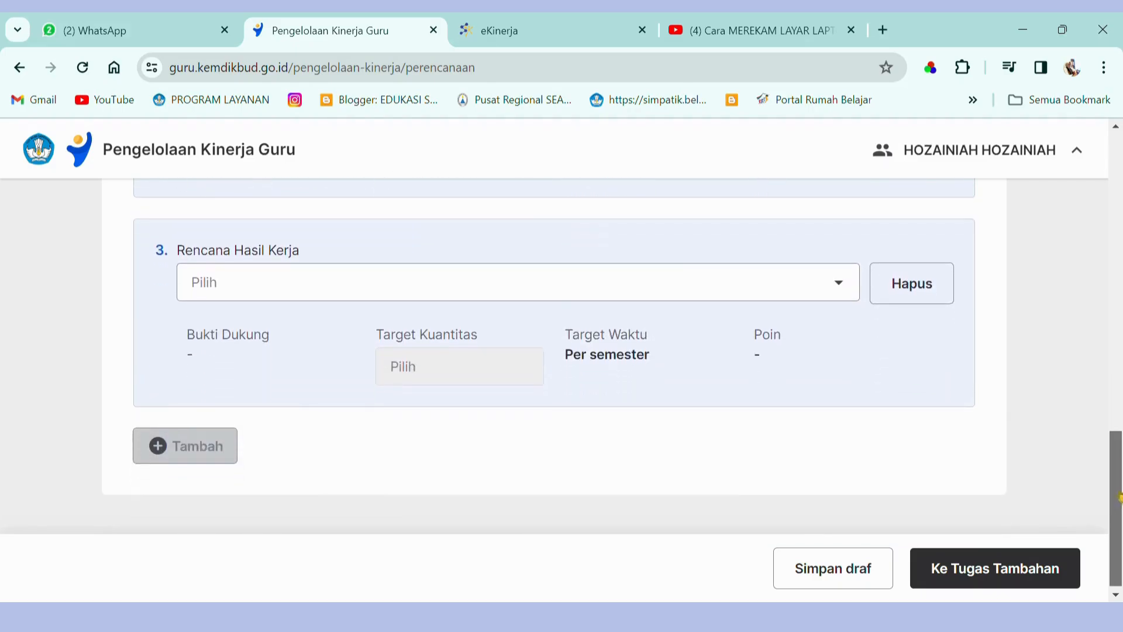
click(845, 283)
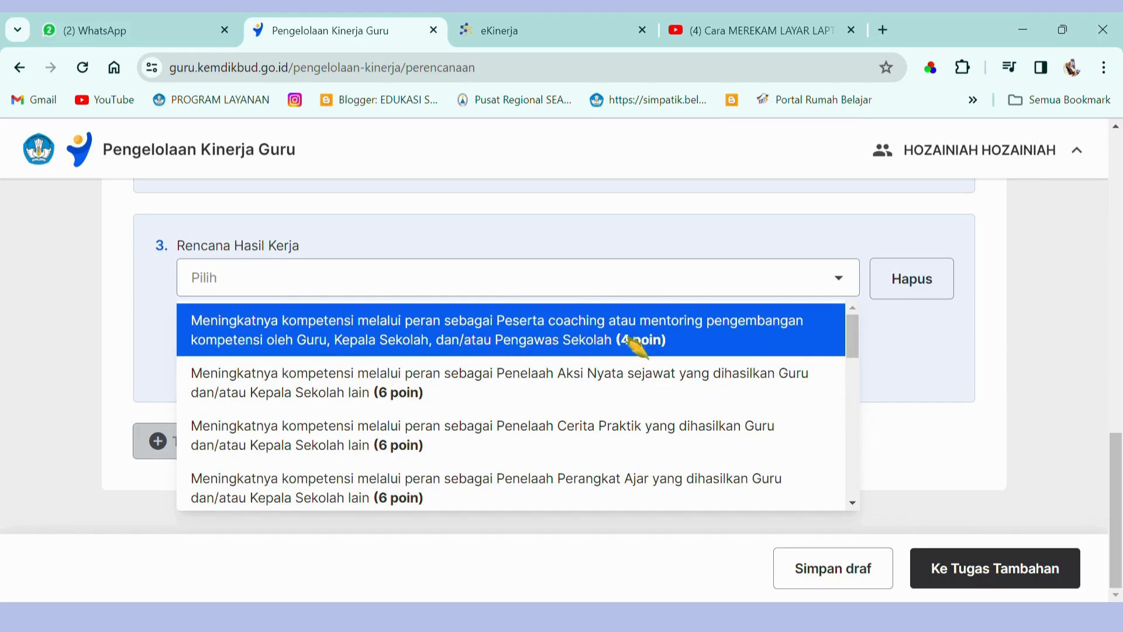
click(726, 341)
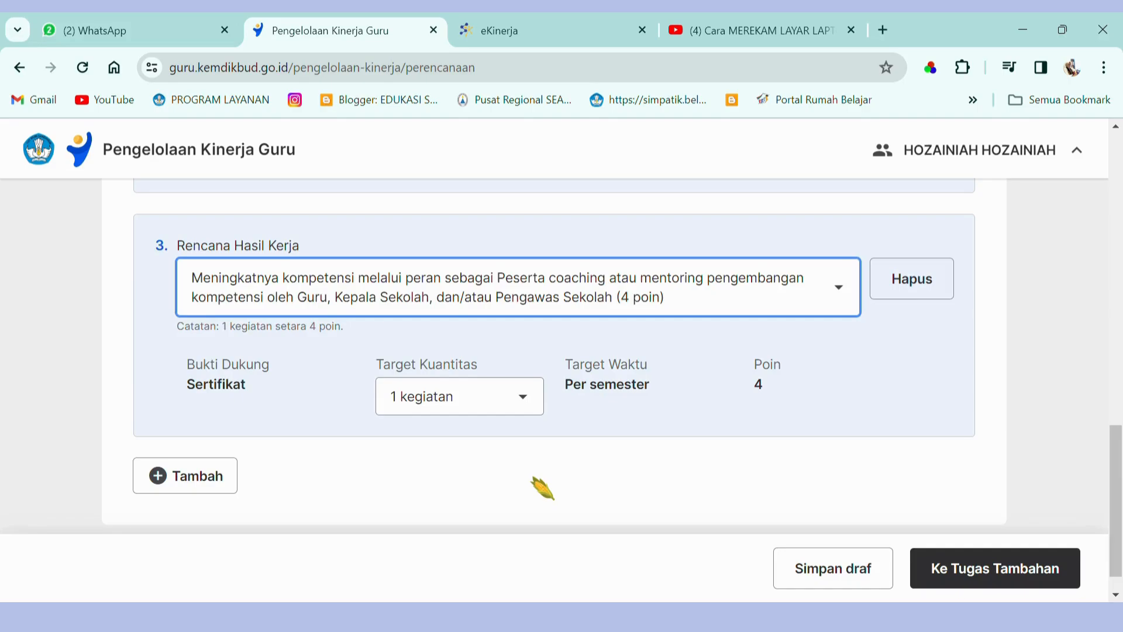
Step: Add a fourth Rencana Hasil Kerja as Coach, mentor, fasilitator, dan/atau pengajar praktik dalam kegiatan pengembangan kompetensi (12 poin)
drag(1119, 477, 1100, 495)
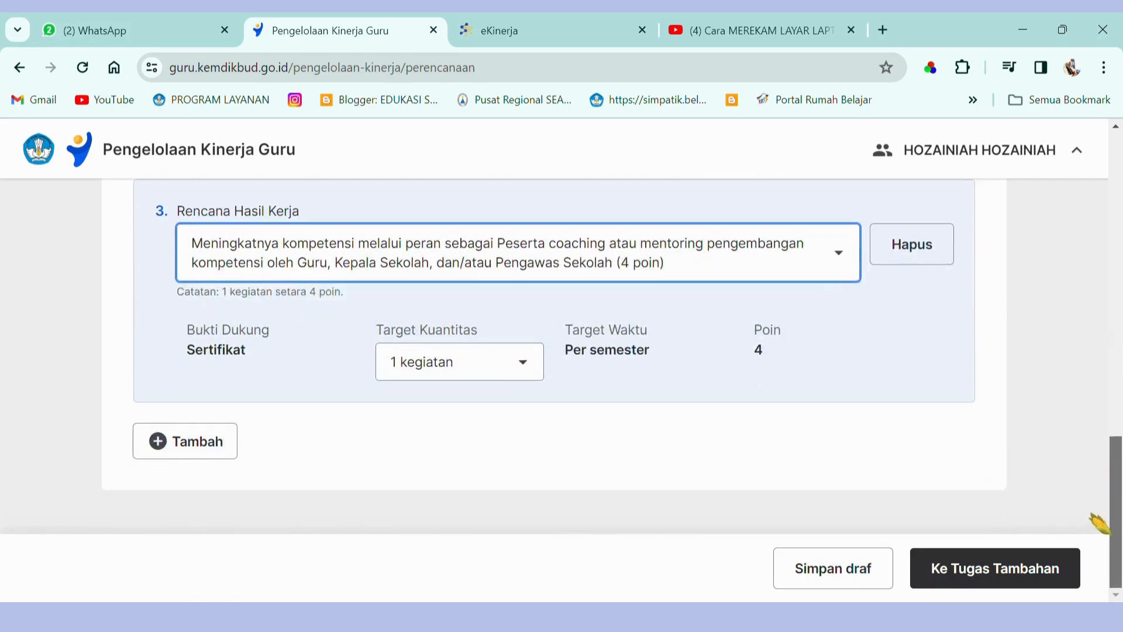
click(205, 462)
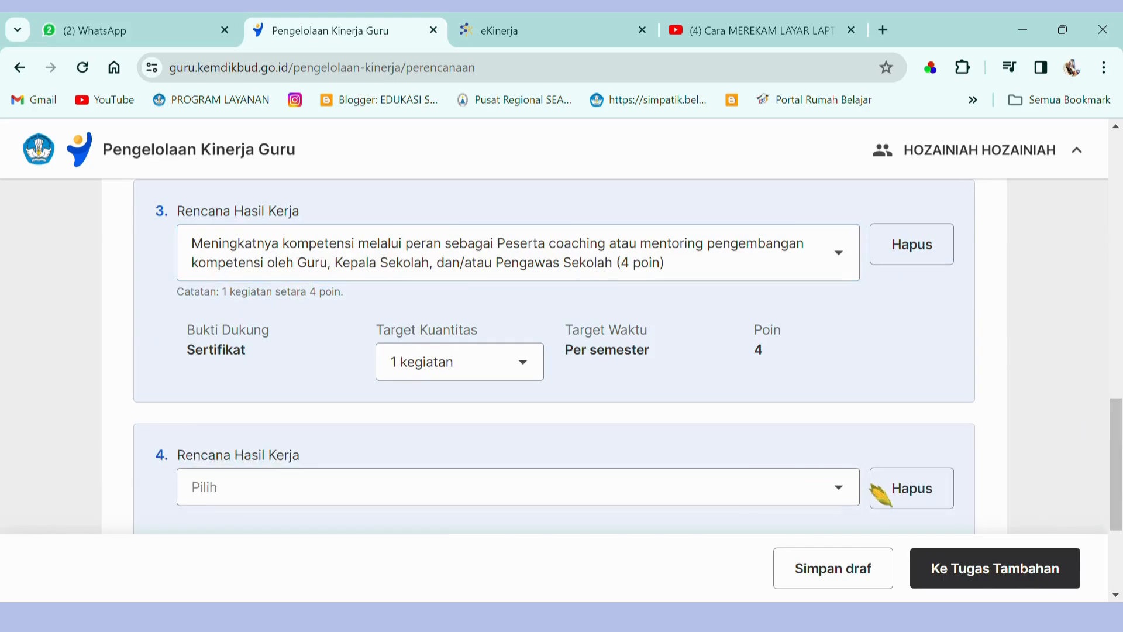
click(843, 492)
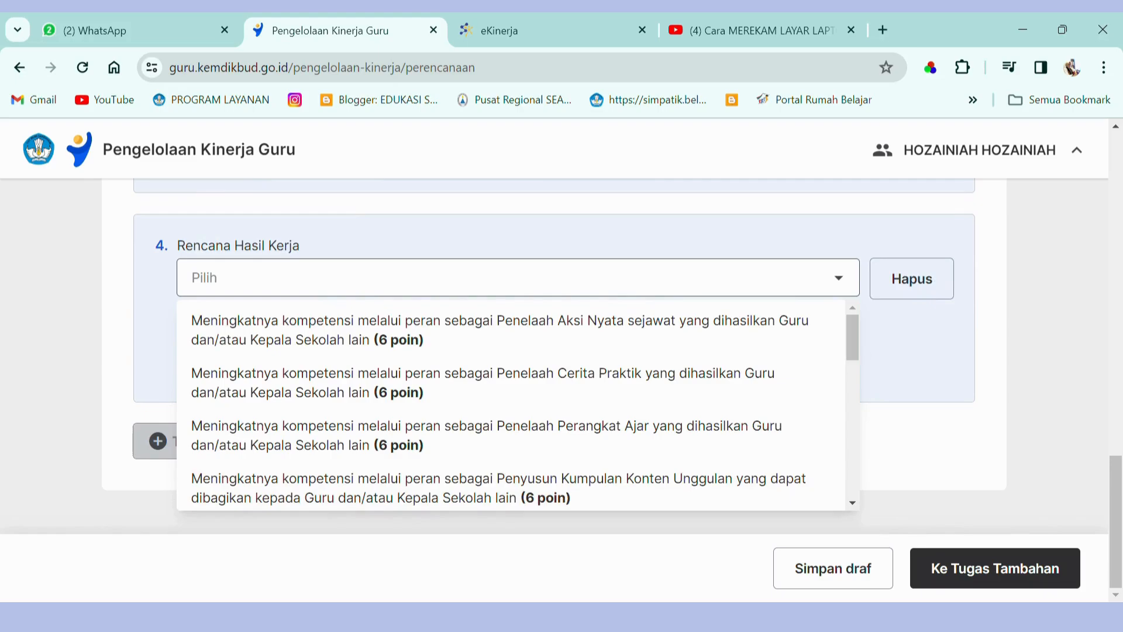
drag(853, 351, 870, 431)
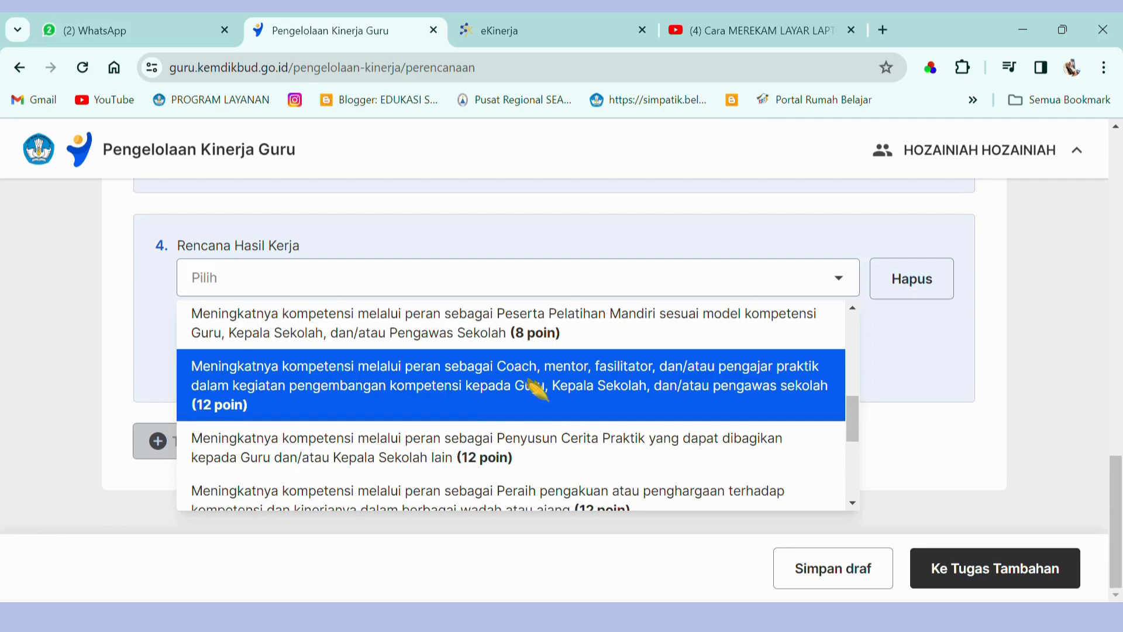
click(576, 403)
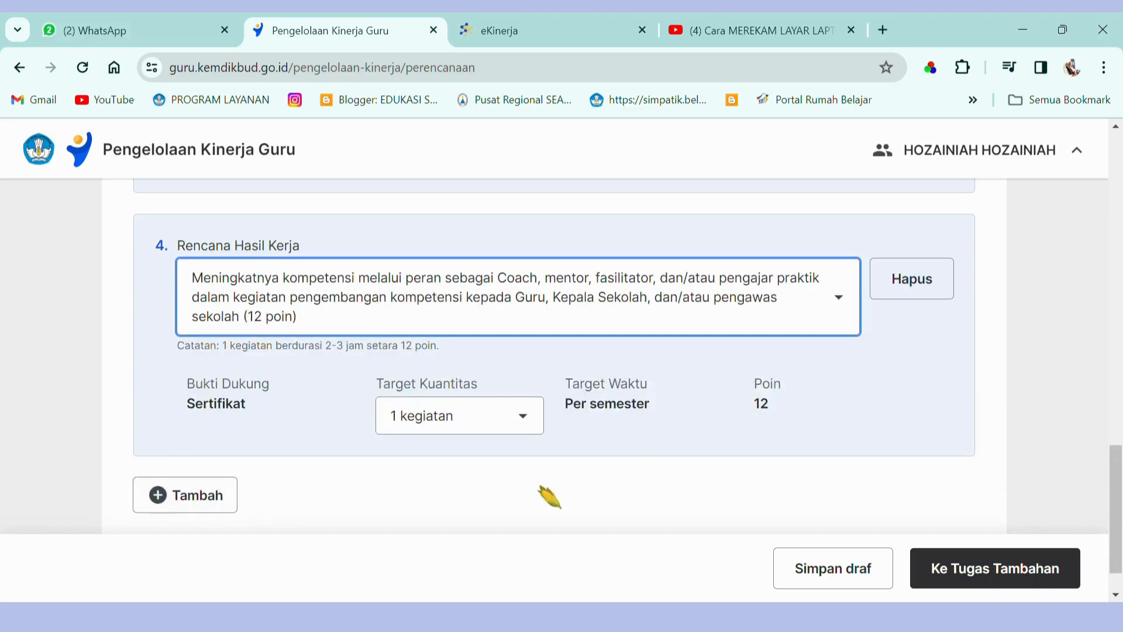
Step: Add a fifth Rencana Hasil Kerja as Penggerak Komunitas Belajar dengan mengadakan minimal 3 kegiatan berbagi praktik baik (36 poin)
click(216, 495)
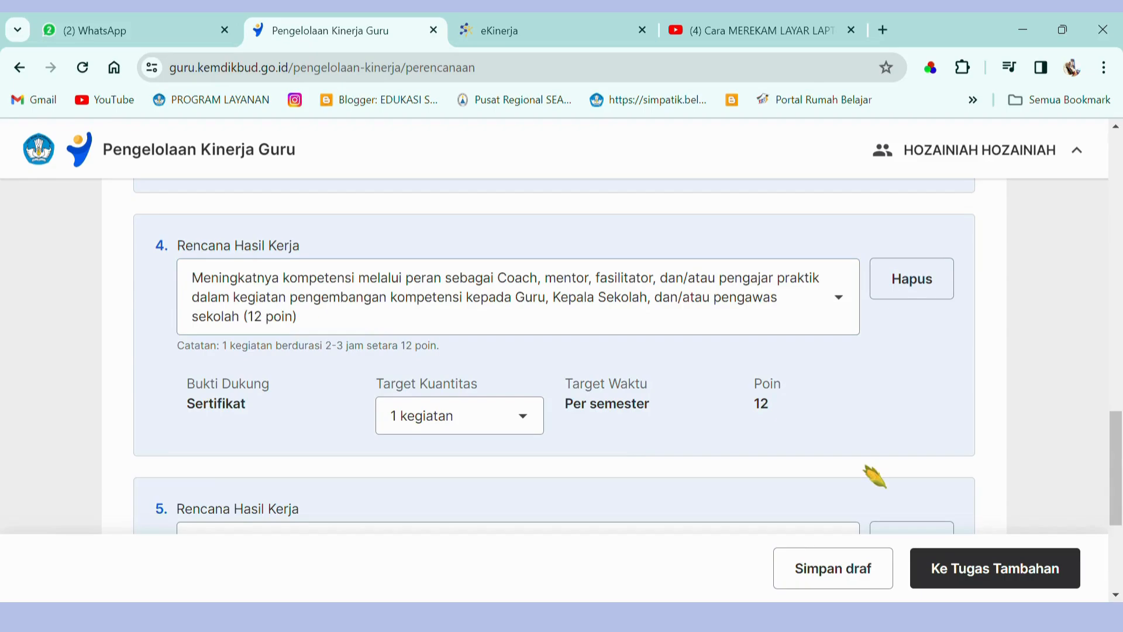
scroll(865, 468, down, 3)
click(519, 333)
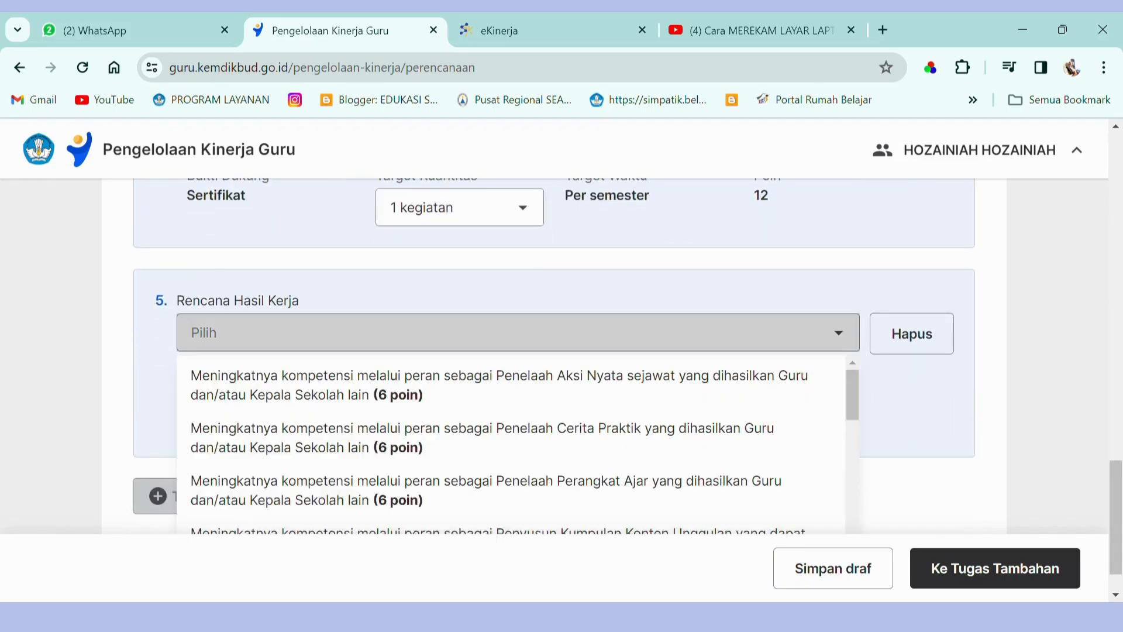
scroll(520, 433, down, 3)
scroll(519, 444, down, 4)
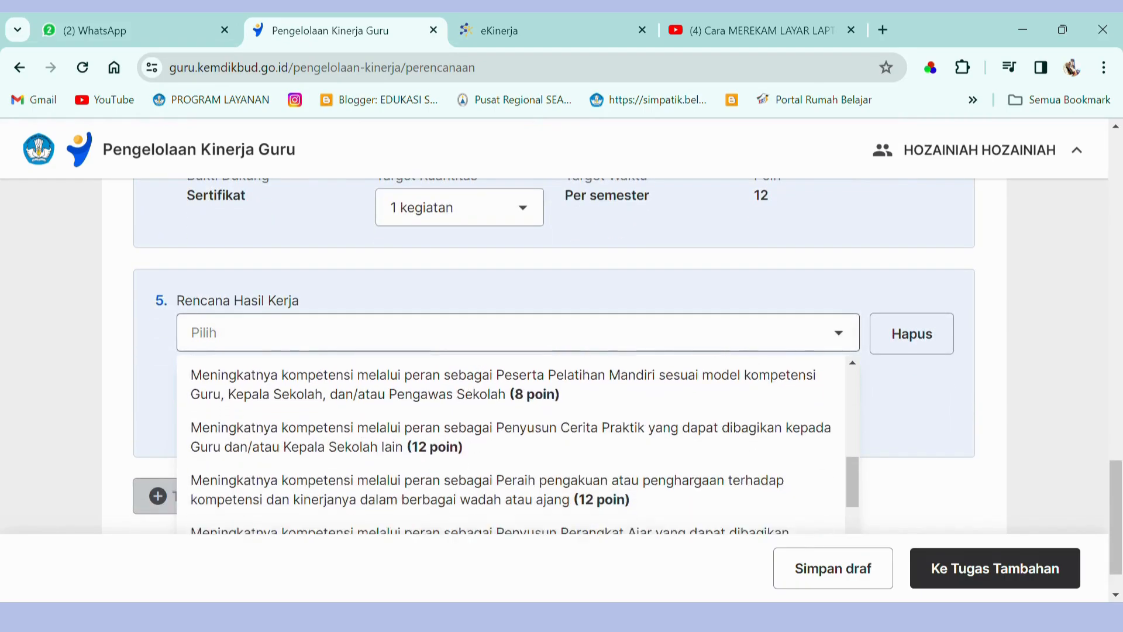
scroll(645, 415, down, 2)
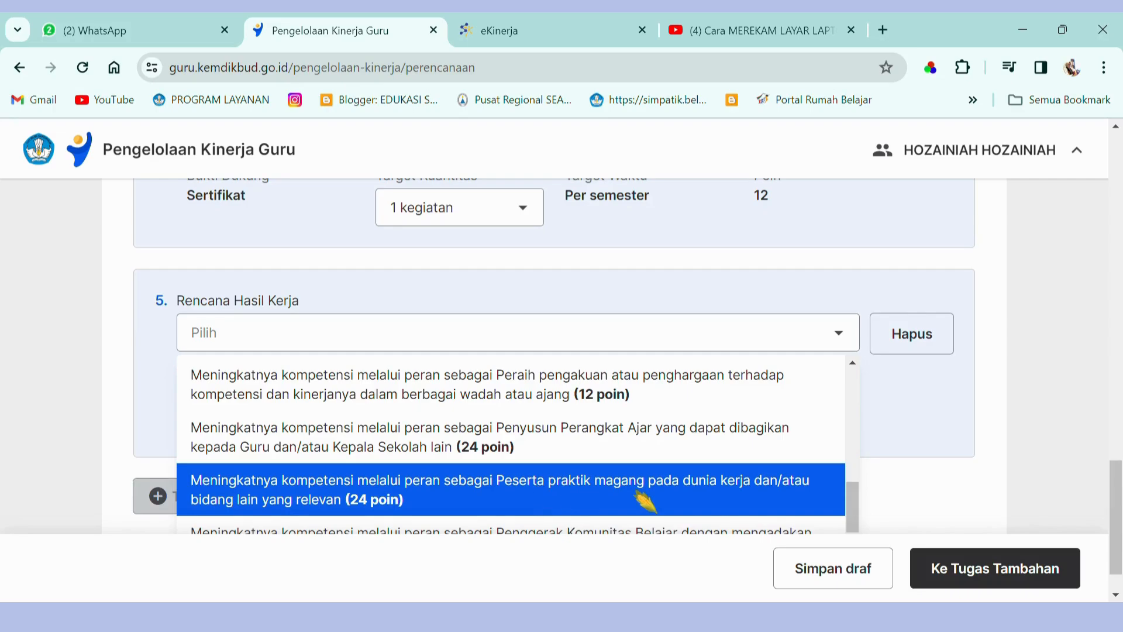
scroll(648, 502, down, 2)
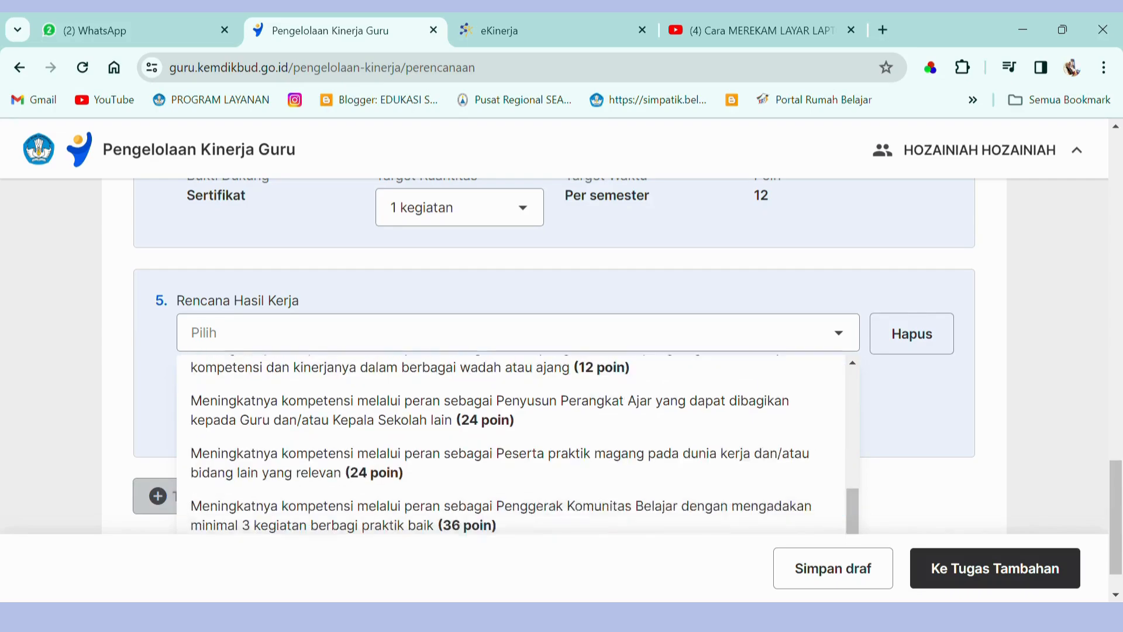
click(501, 464)
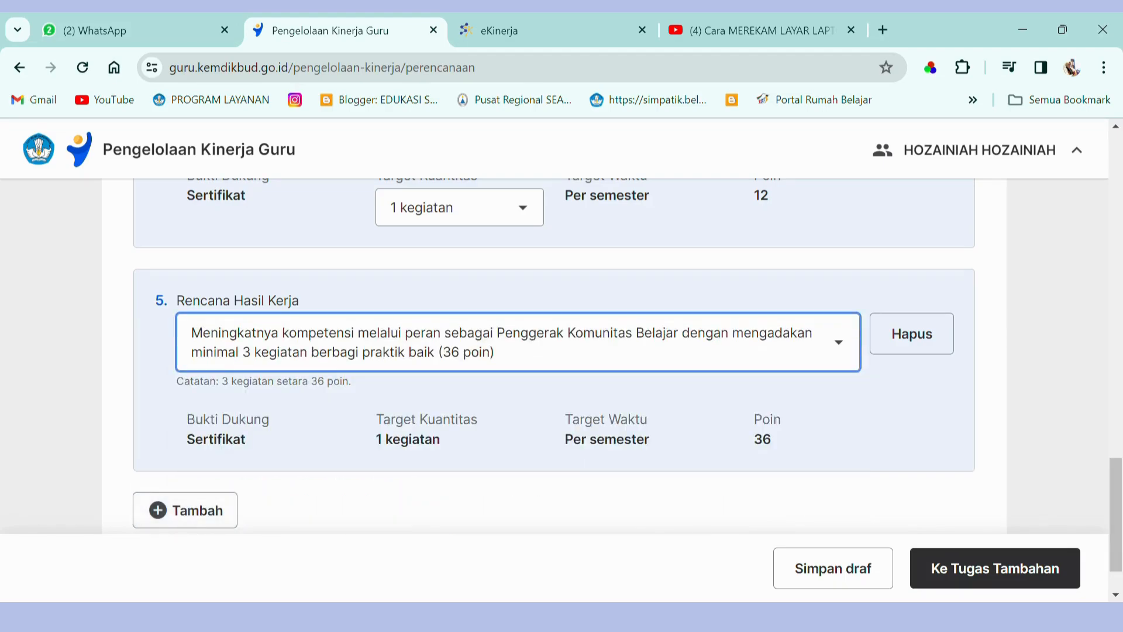
click(519, 342)
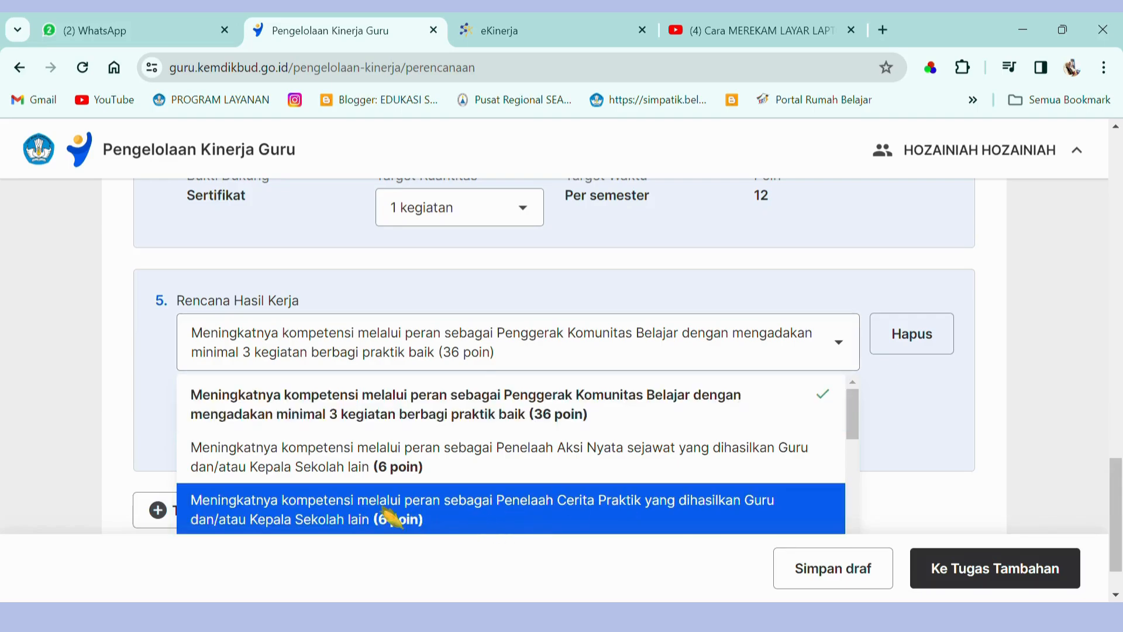
click(389, 416)
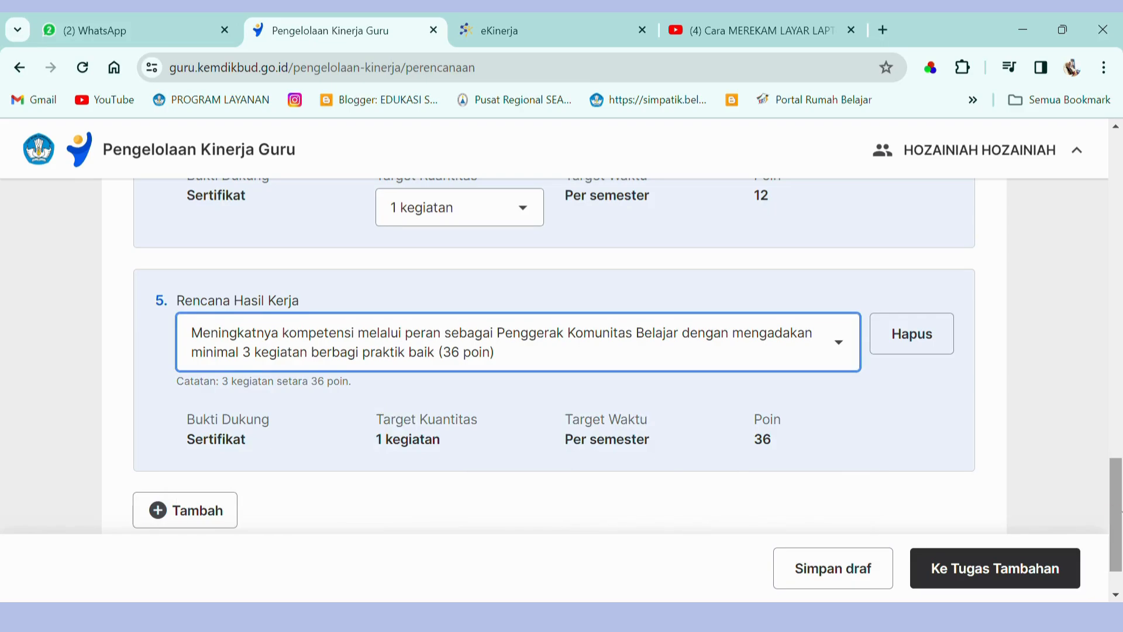
Step: Finish the Pengembangan Kompetensi stage and continue to the optional Tugas Tambahan stage
mouse_move(1117, 515)
mouse_down()
mouse_move(1115, 263)
mouse_move(1114, 533)
mouse_up()
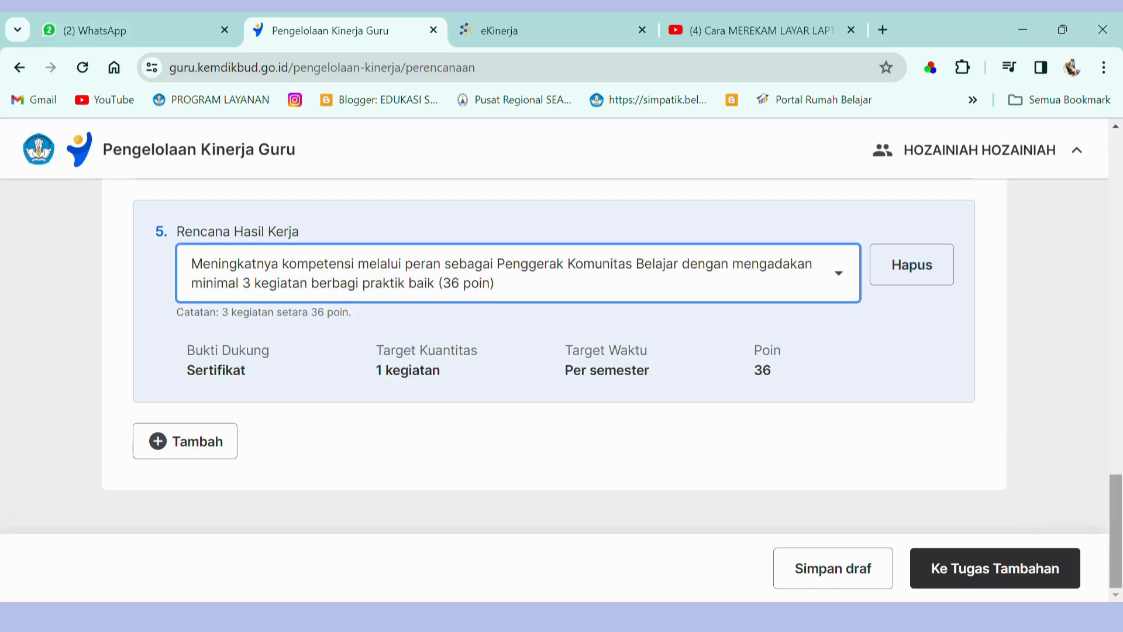
mouse_move(1117, 530)
mouse_down()
mouse_move(1114, 245)
mouse_move(1114, 533)
mouse_up()
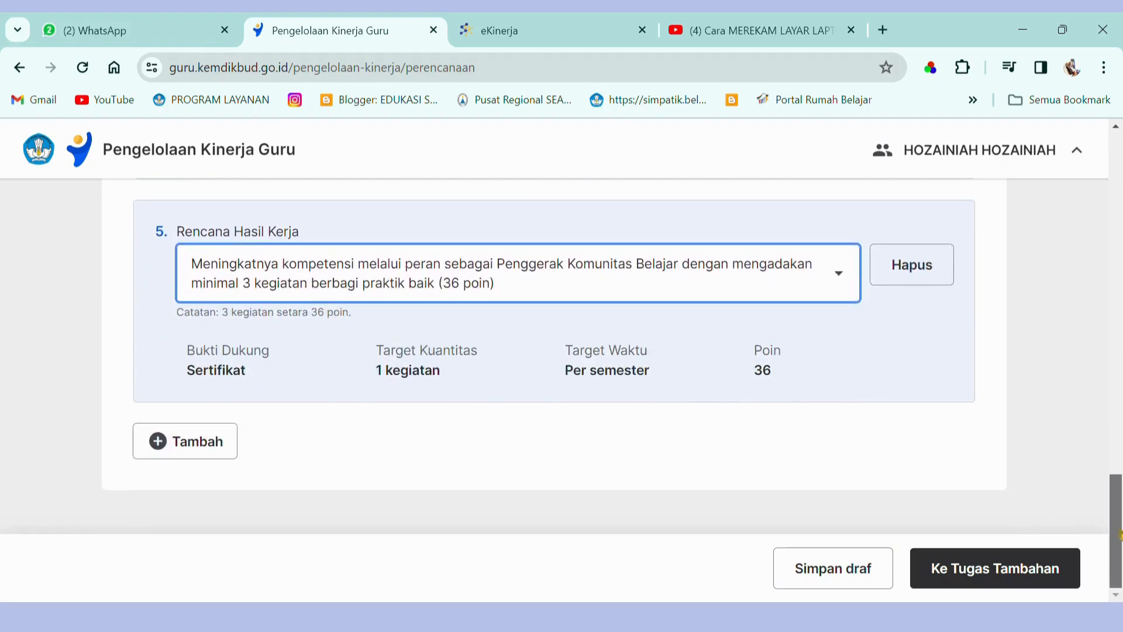
click(985, 579)
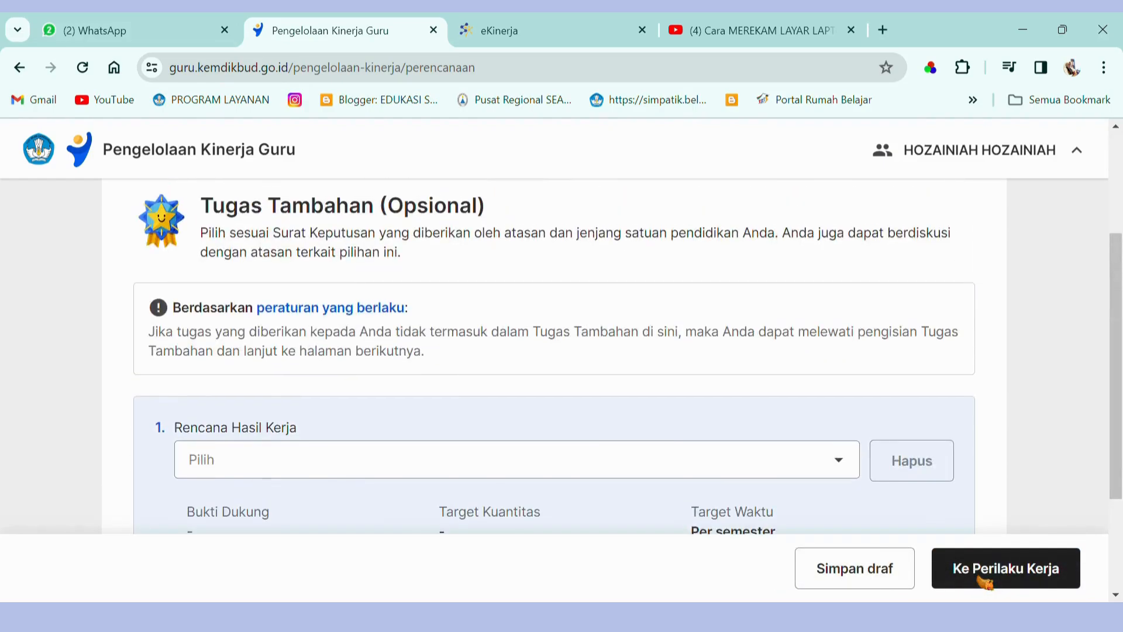
scroll(1120, 427, down, 2)
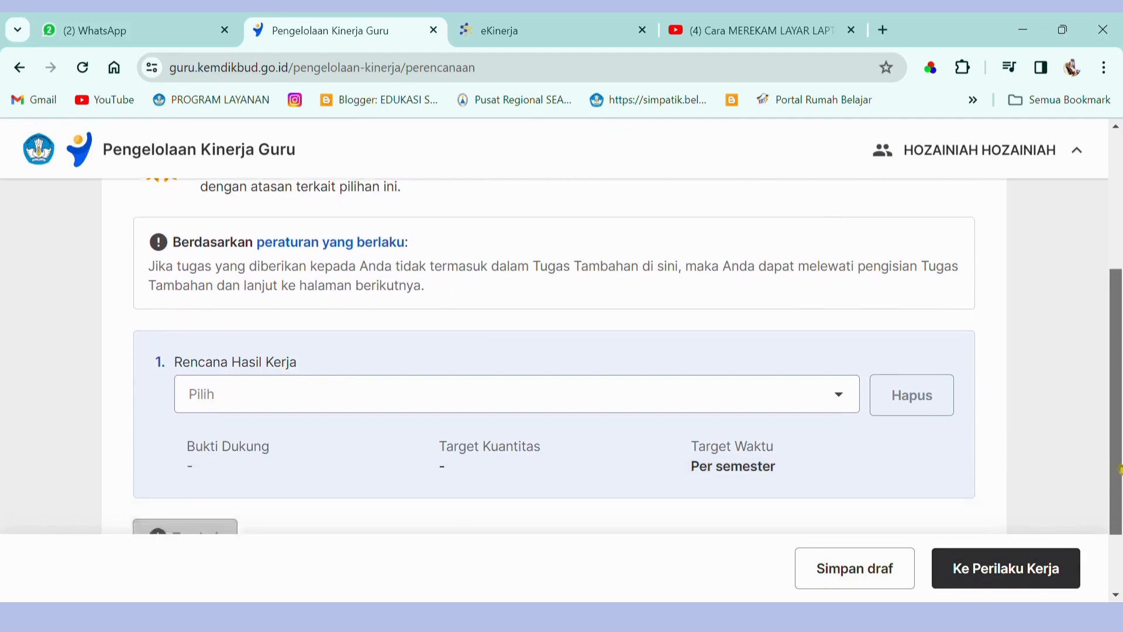
Step: Set the first Tugas Tambahan Rencana Hasil Kerja to the Semua jenjang option as Pembimbing Khusus for pendidikan inklusif atau pendidikan terpadu
scroll(1120, 430, up, 2)
drag(1120, 430, 1121, 420)
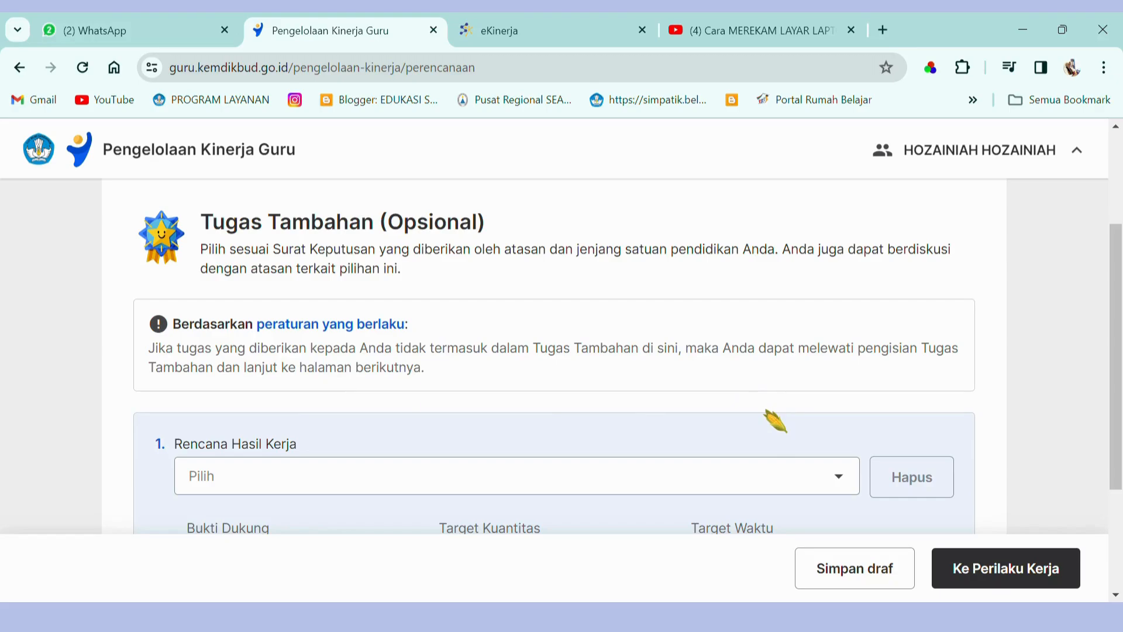
drag(1119, 410, 1119, 497)
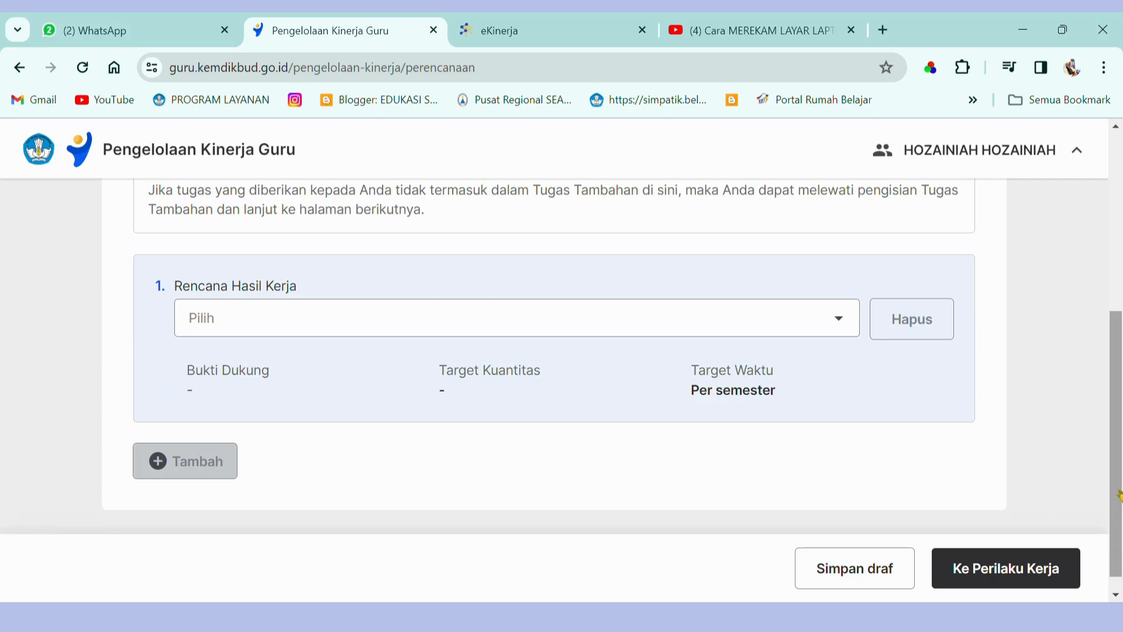
click(843, 320)
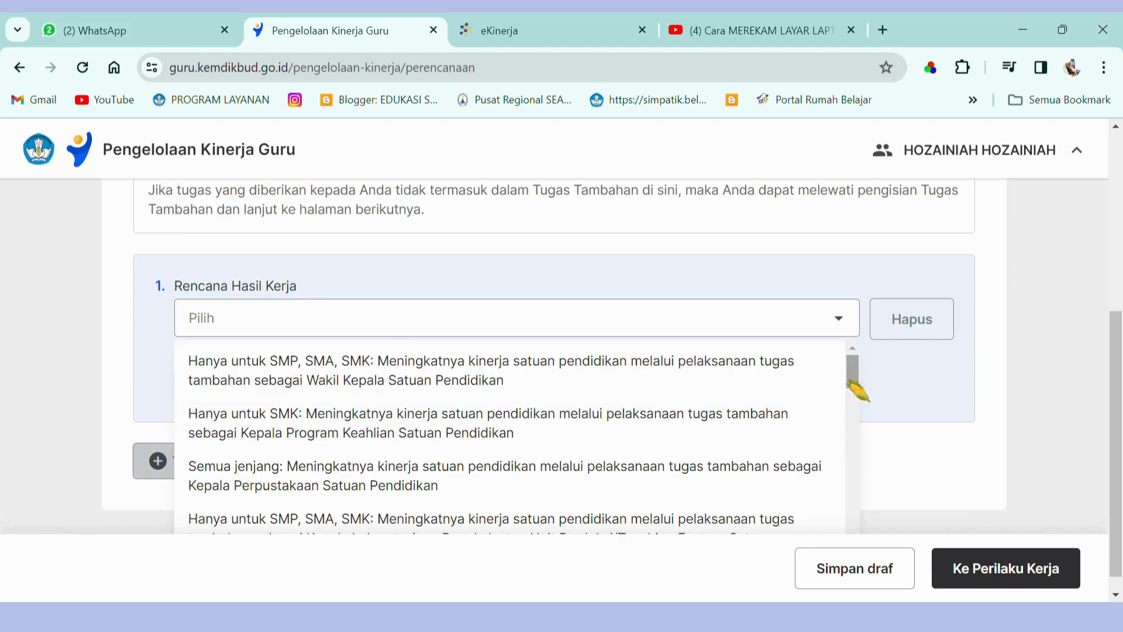
mouse_move(850, 381)
mouse_down()
mouse_move(856, 402)
mouse_move(857, 391)
mouse_up()
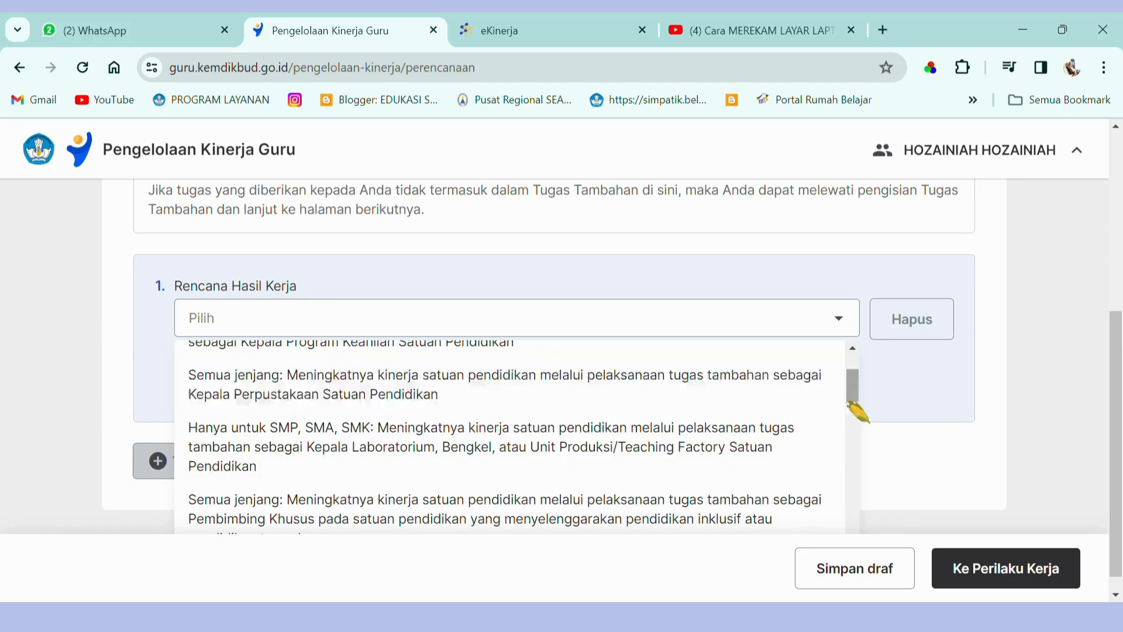
mouse_move(863, 398)
mouse_down()
mouse_move(865, 420)
mouse_move(850, 398)
mouse_up()
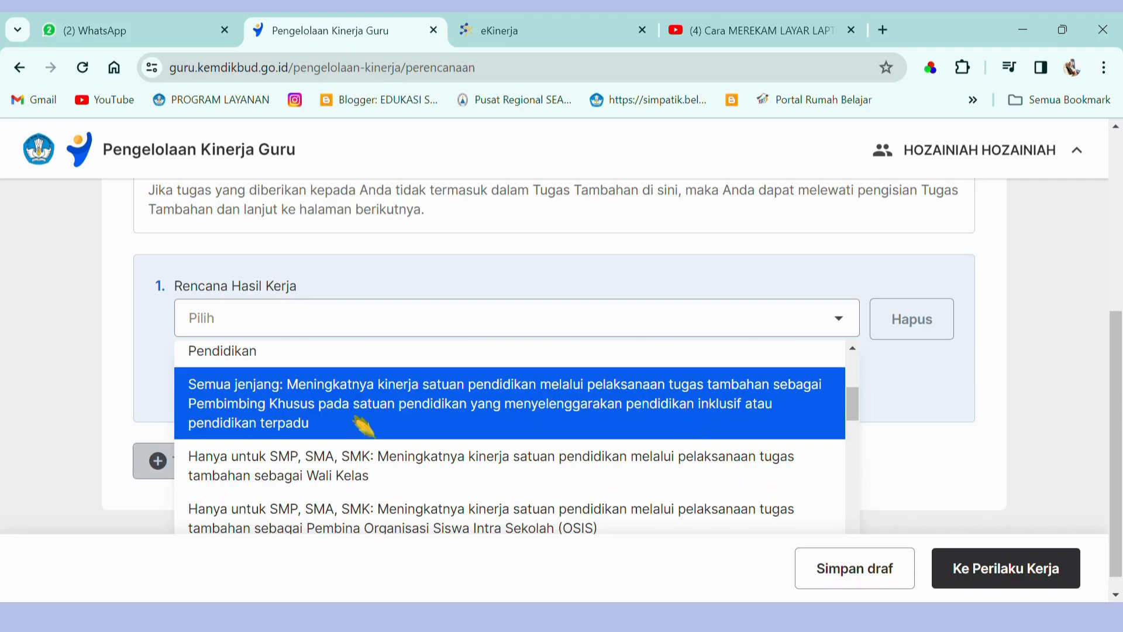
click(608, 429)
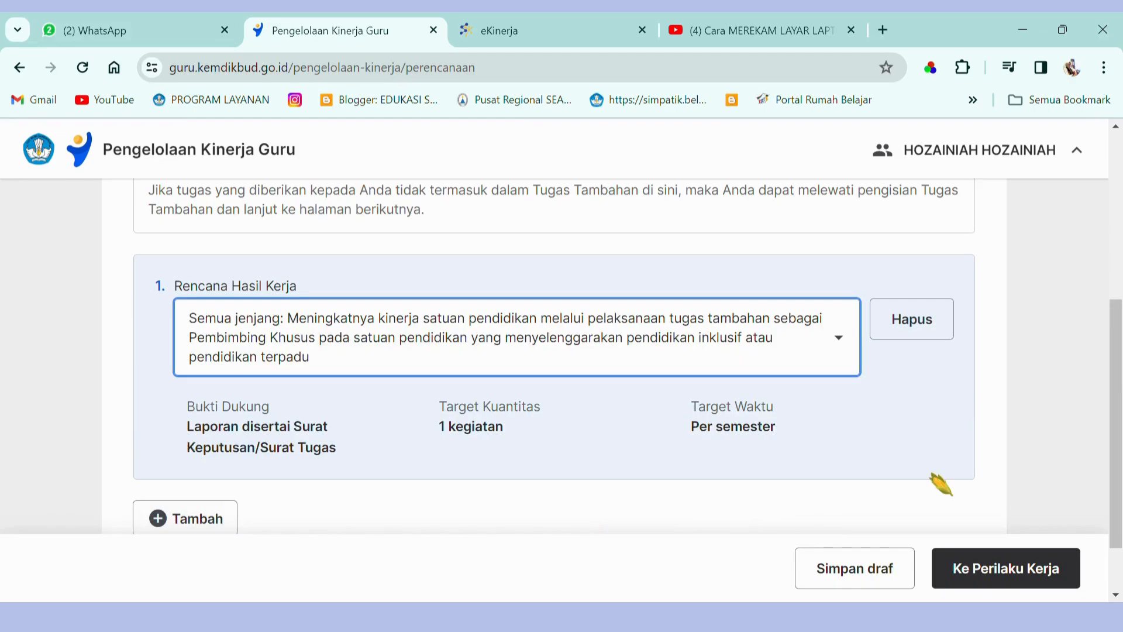
Step: Add a second Rencana Hasil Kerja with the Semua jenjang option as Koordinator Pengembangan Keprofesian Berkelanjutan (PKB)
scroll(181, 537, down, 1)
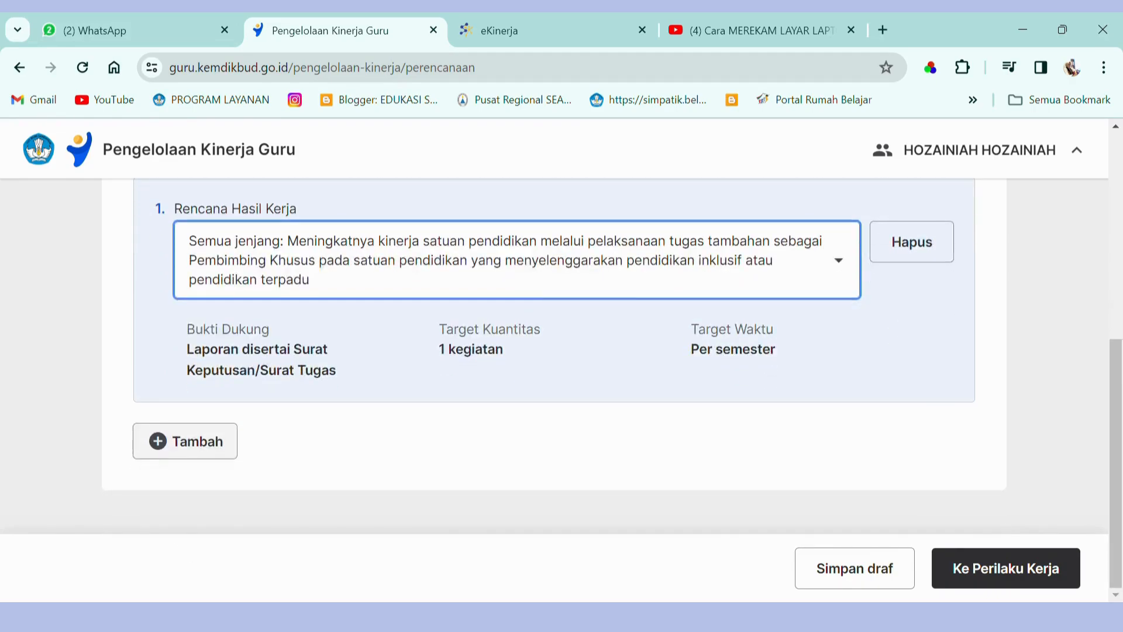
click(185, 440)
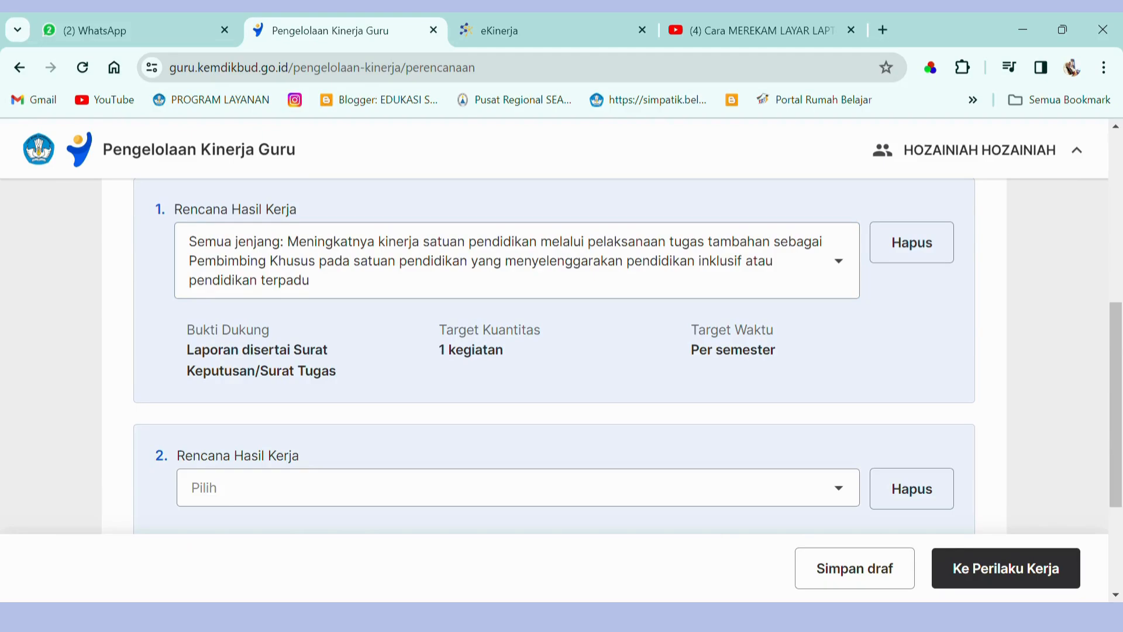
scroll(555, 357, down, 2)
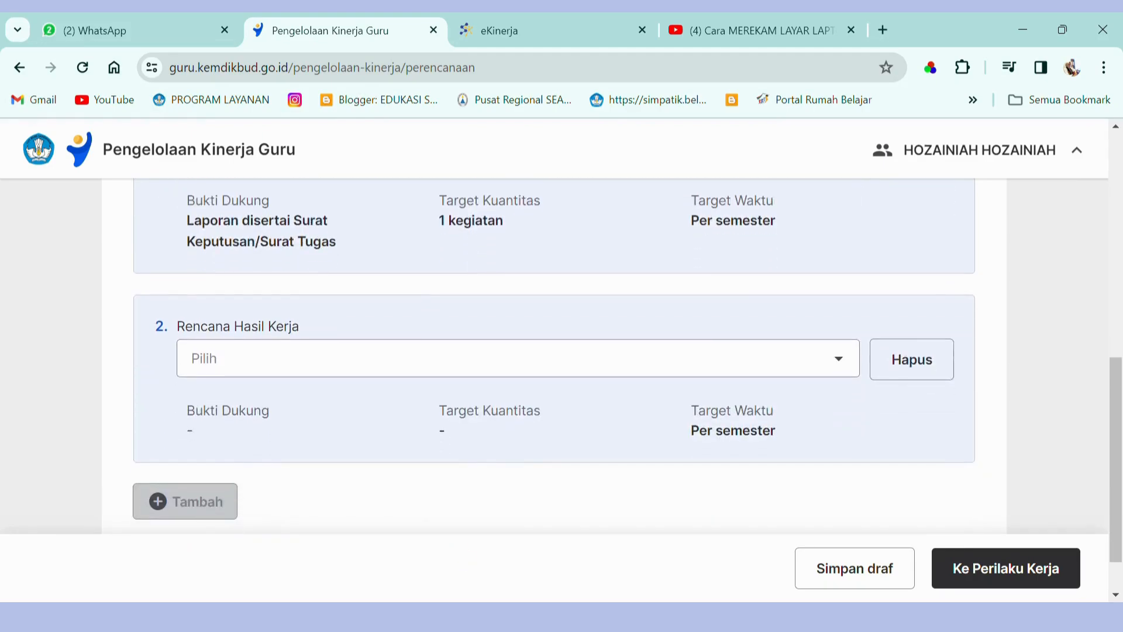
click(847, 364)
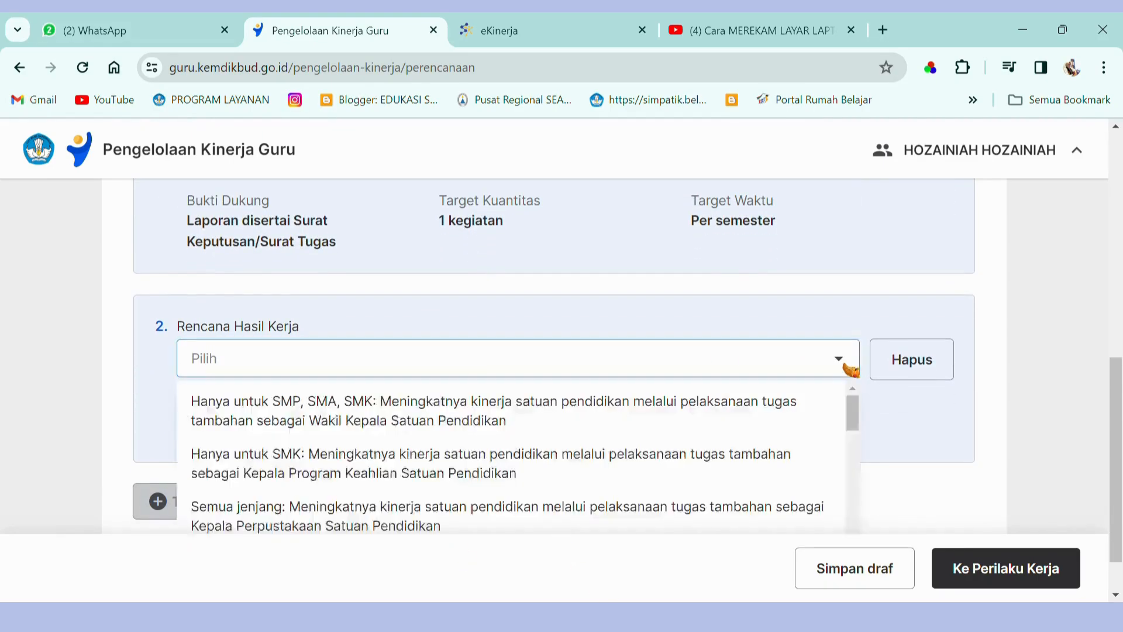
scroll(518, 456, down, 1)
scroll(518, 456, down, 5)
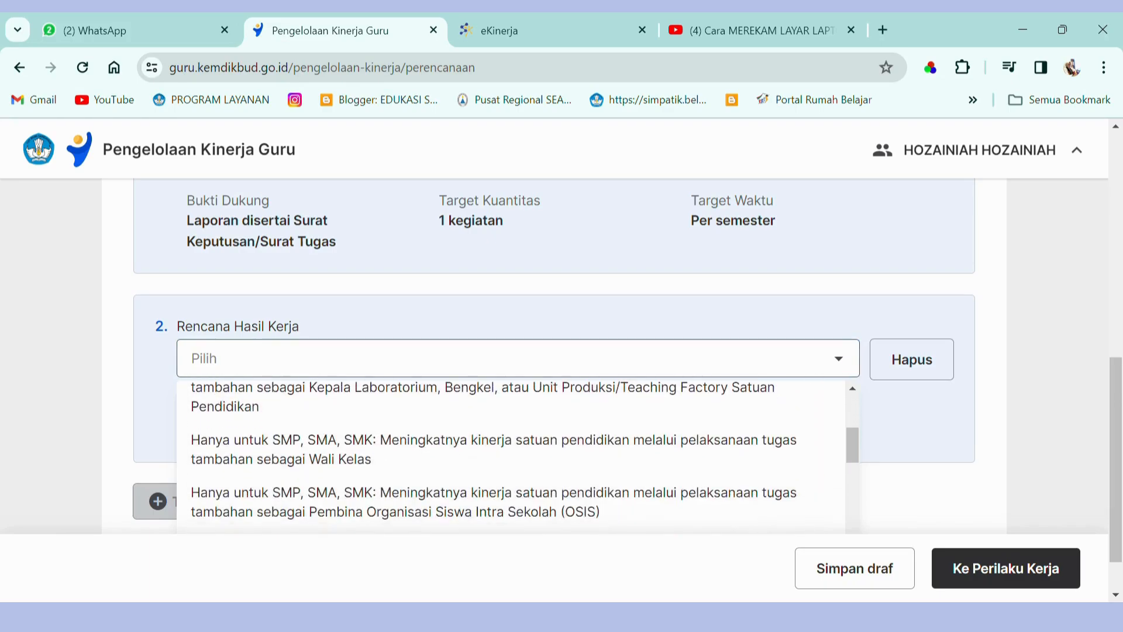
scroll(518, 457, down, 2)
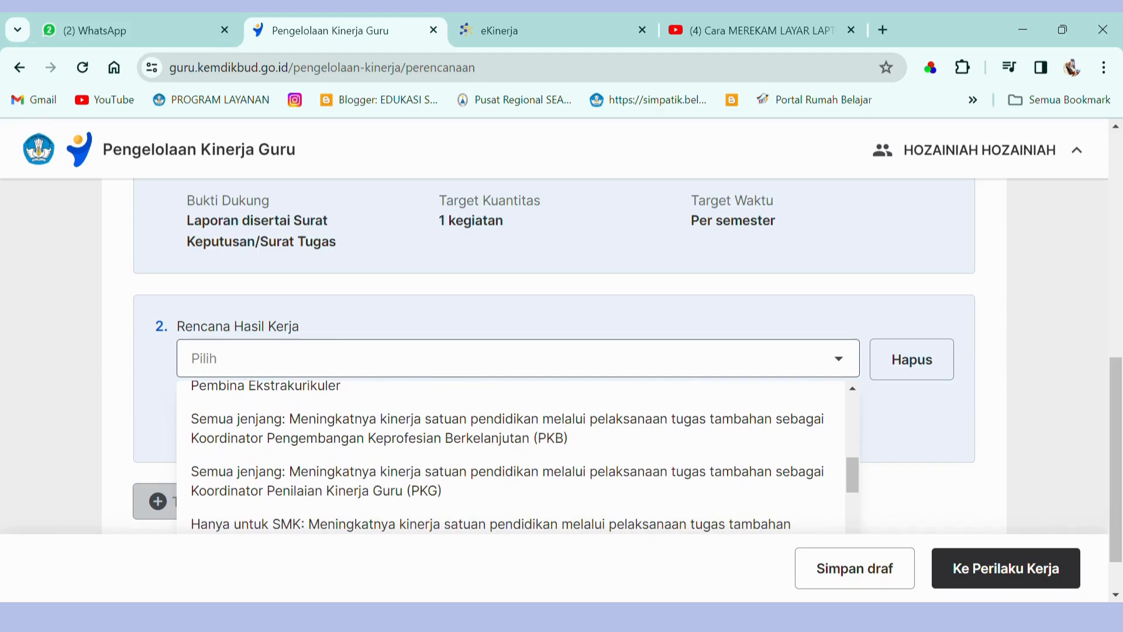
click(436, 445)
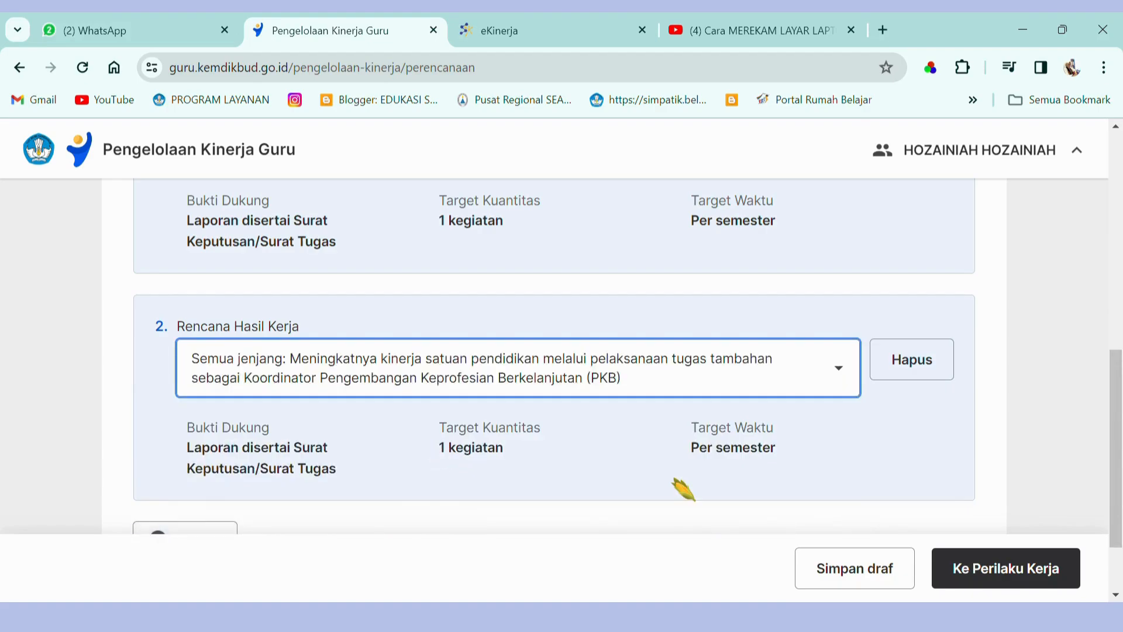
Step: Add a third Rencana Hasil Kerja left unselected, and continue to the Perilaku Kerja stage
scroll(694, 494, down, 2)
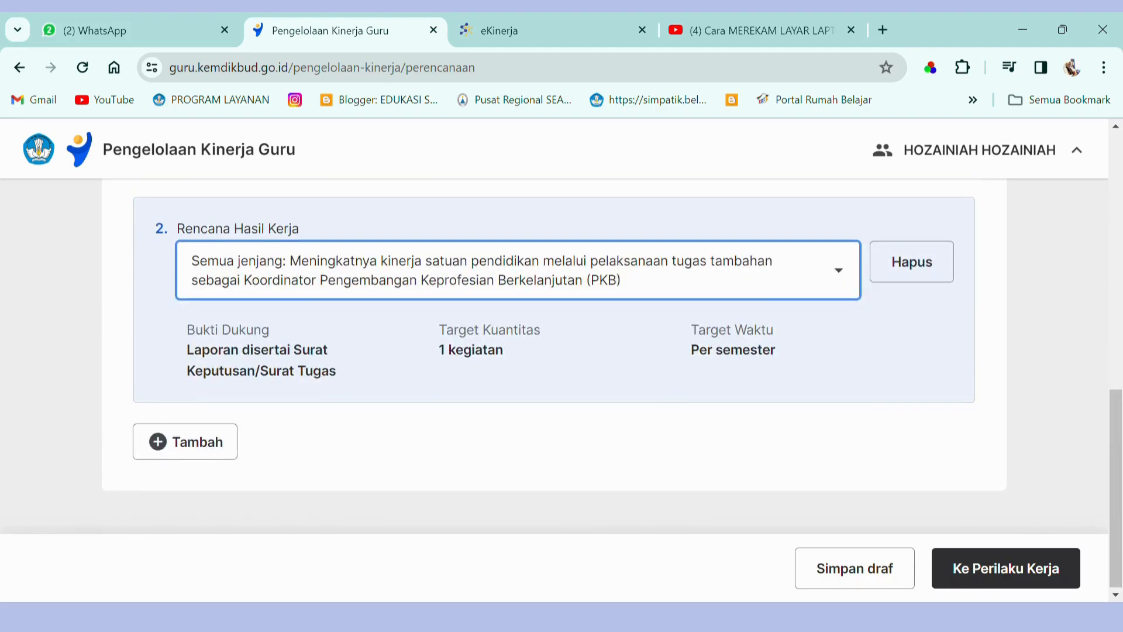
click(186, 442)
scroll(555, 351, down, 3)
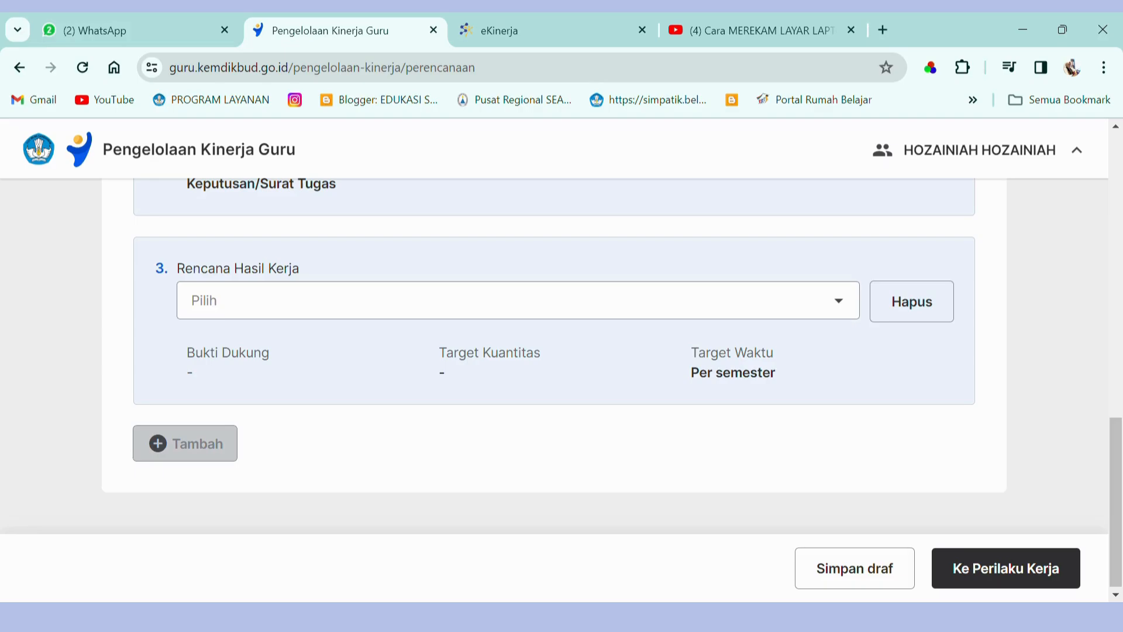
scroll(562, 351, up, 8)
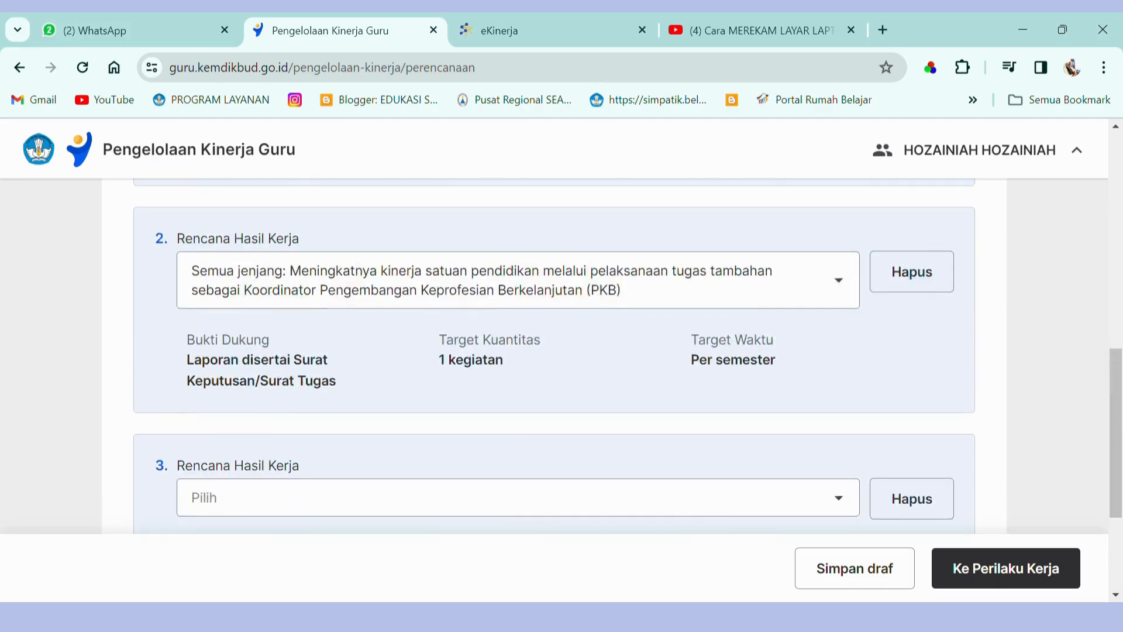
scroll(561, 351, up, 8)
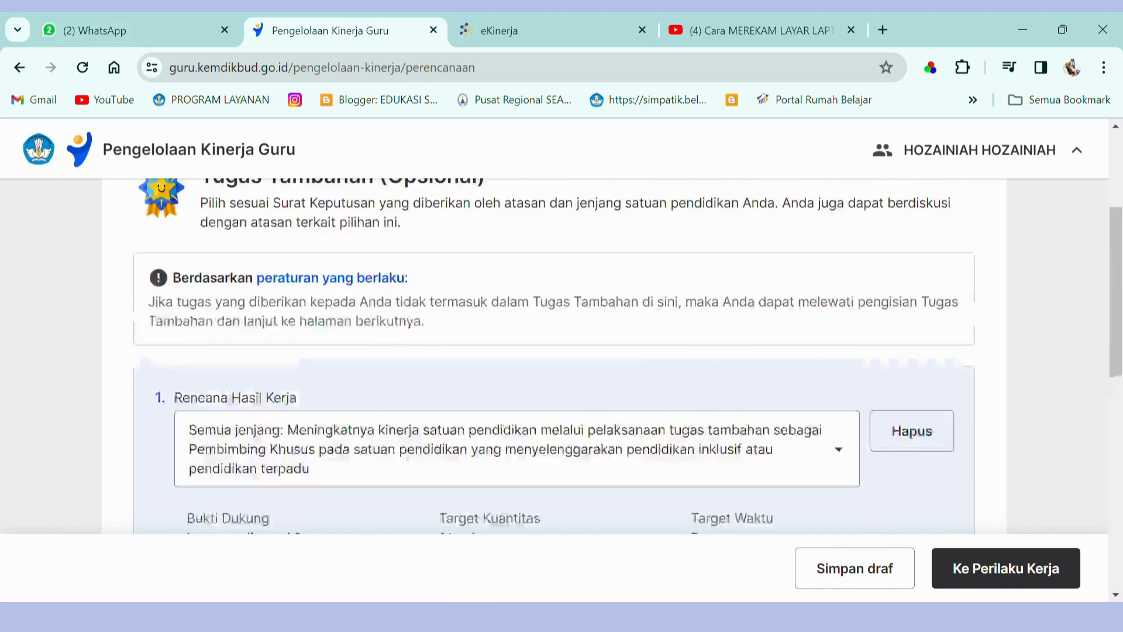
scroll(562, 351, down, 15)
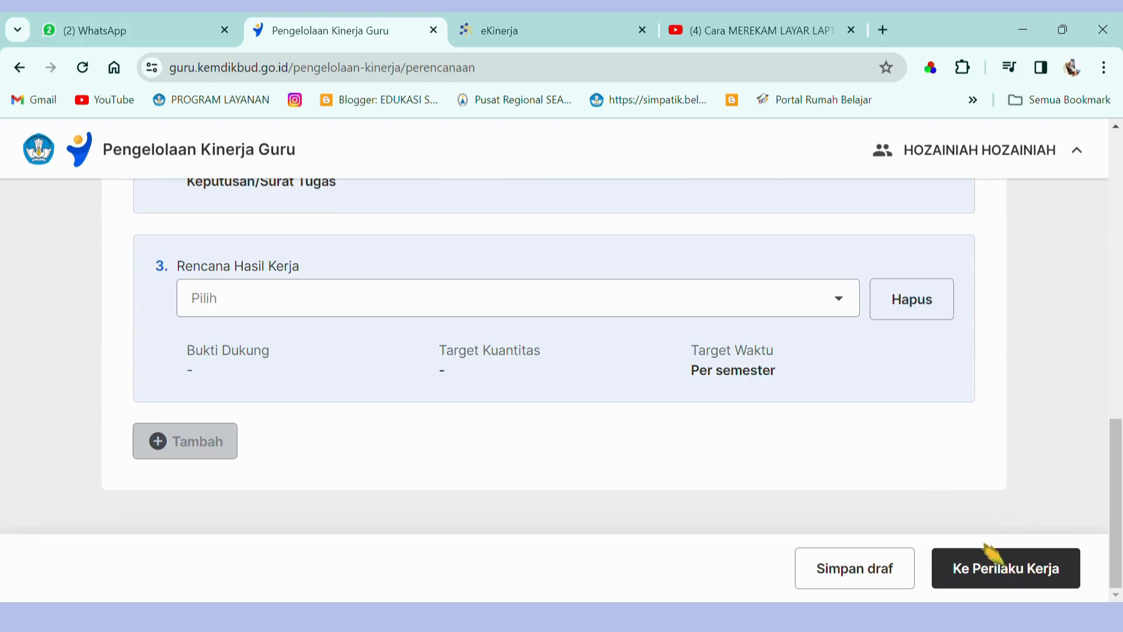
click(1002, 579)
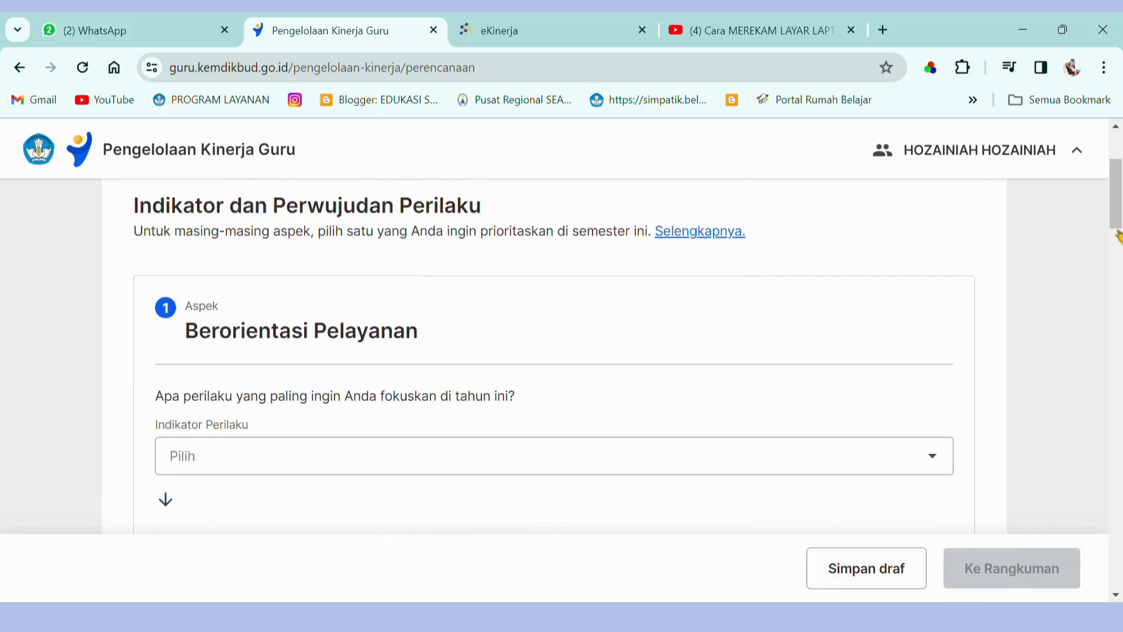
Step: Set the Berorientasi Pelayanan Indikator Perilaku to the option starting "Bersifat ramah kepada peserta didik dan orangtua tanpa membeda-bedakan"
scroll(1118, 237, up, 3)
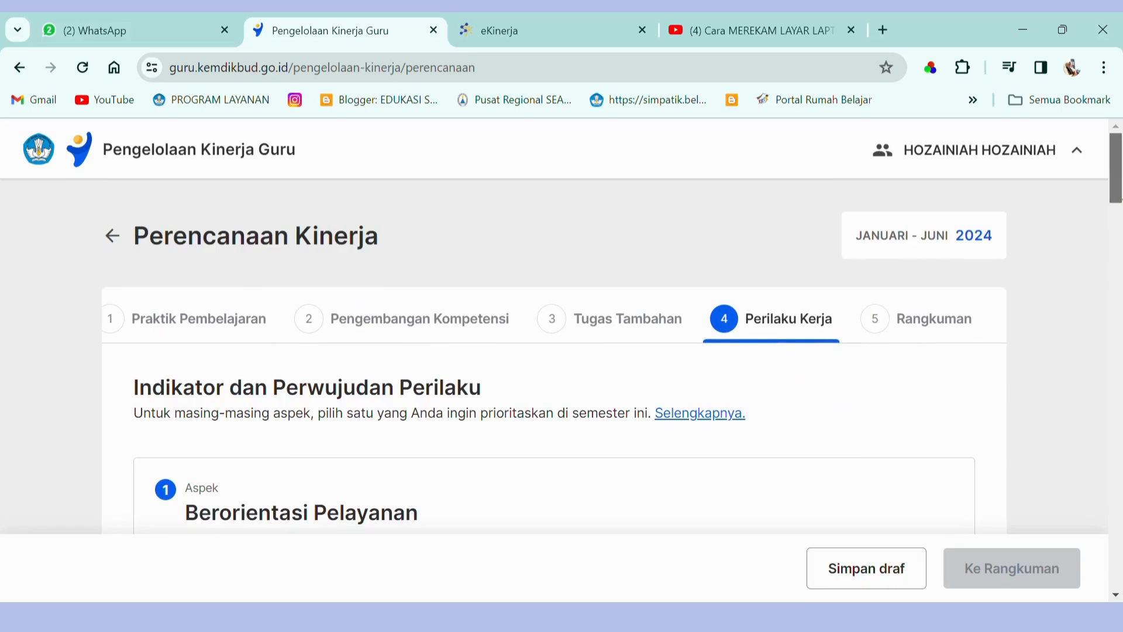
drag(1122, 199, 1117, 259)
scroll(554, 356, up, 8)
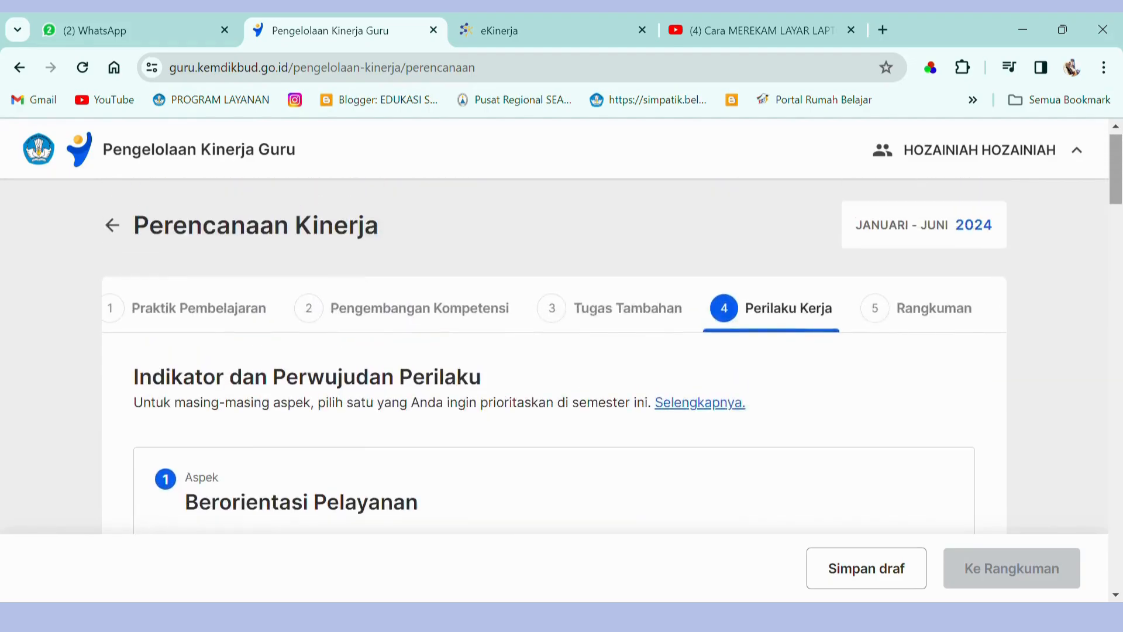
scroll(554, 356, down, 2)
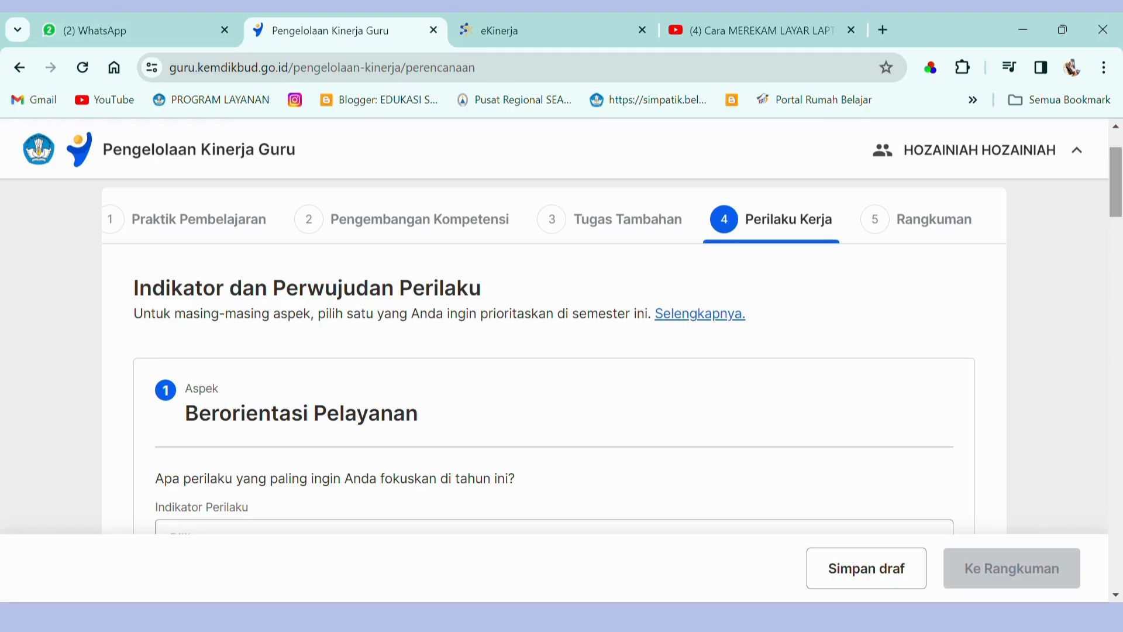
scroll(562, 351, down, 3)
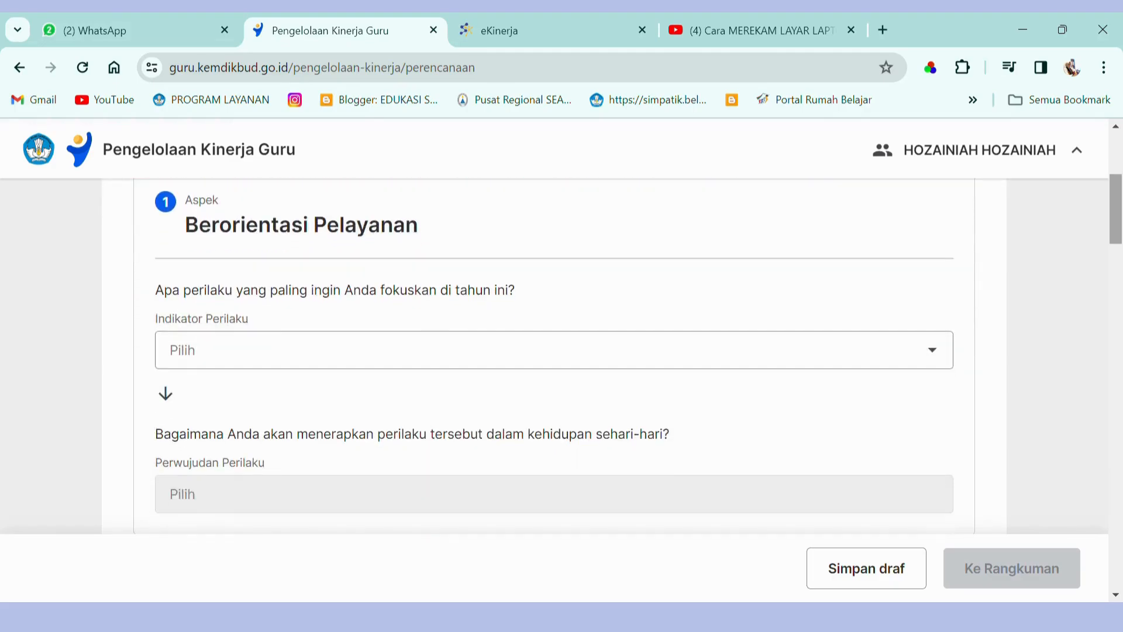
click(554, 349)
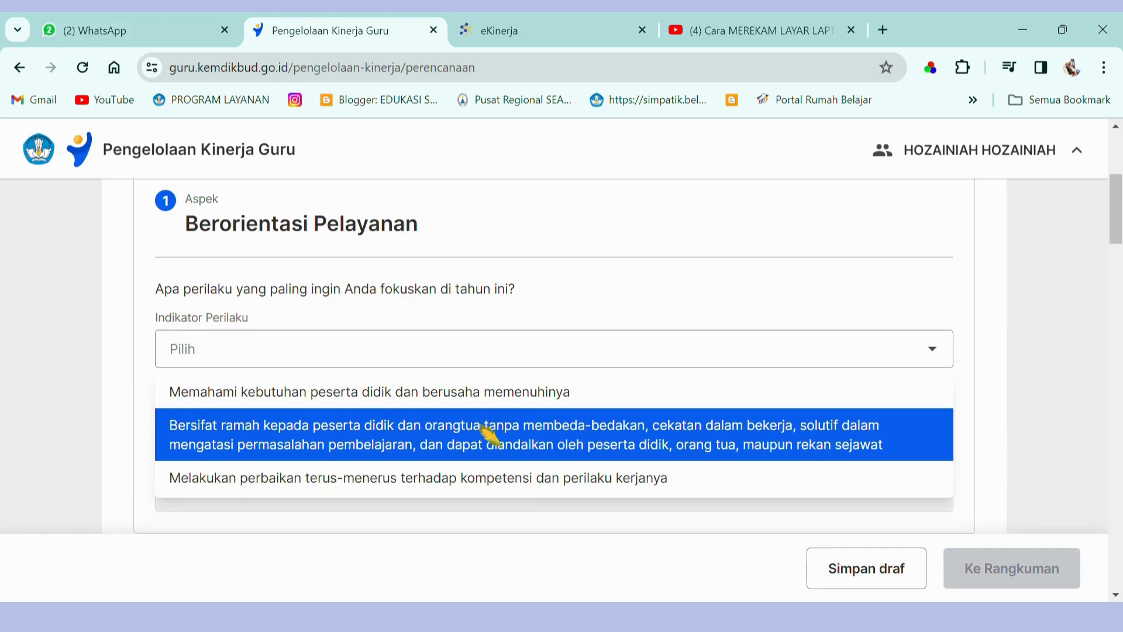
click(489, 434)
Step: Set the Perwujudan Perilaku for Berorientasi Pelayanan to "Mengucapkan salam dan sapa dengan sikap ramah"
scroll(489, 434, down, 3)
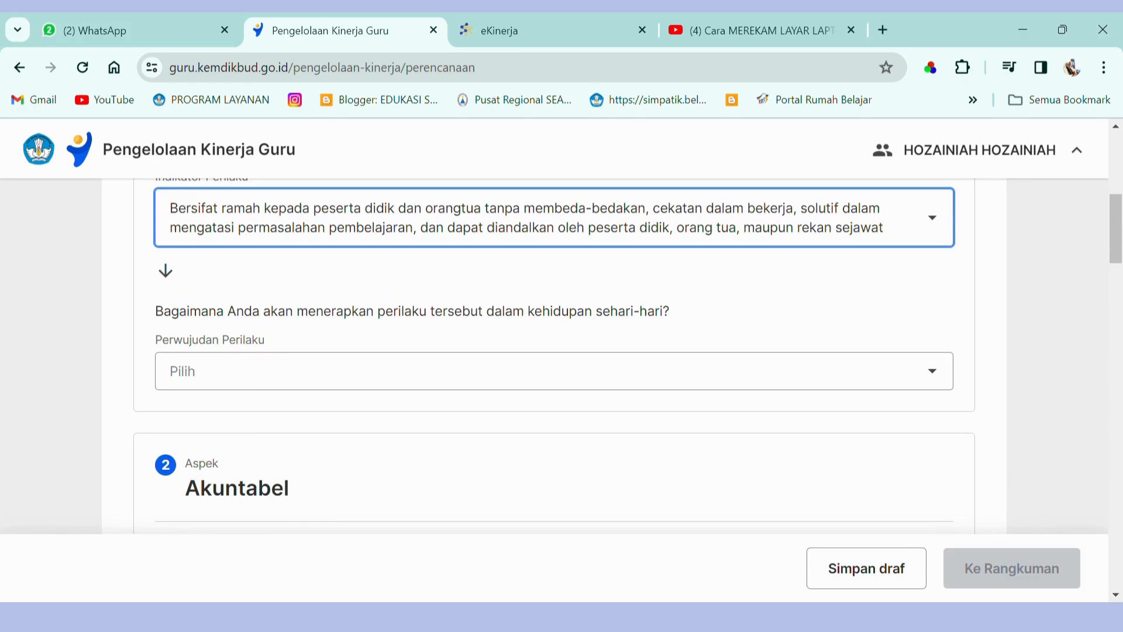
click(936, 373)
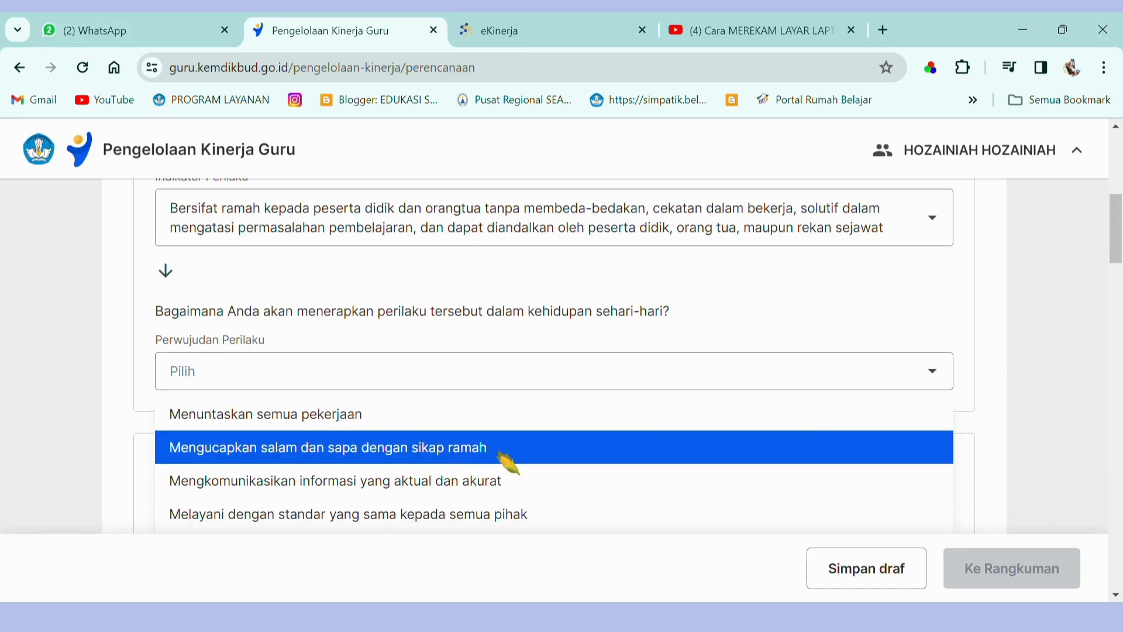
click(429, 450)
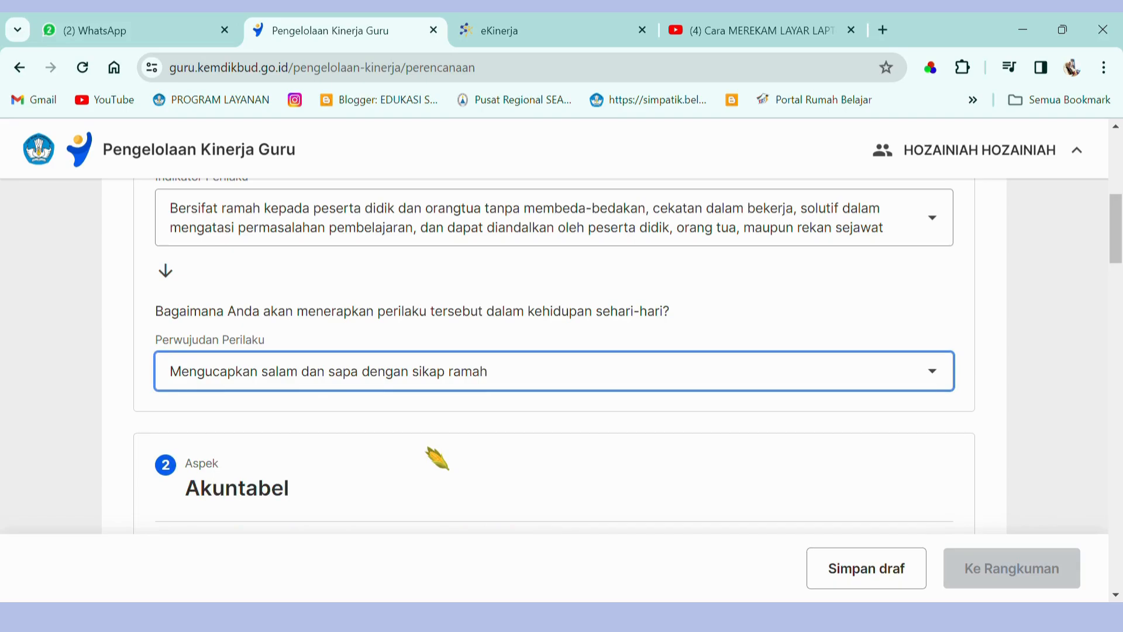
Step: Set the Akuntabel Indikator Perilaku to "Memanfaatkan sumber daya satuan pendidikan dengan bertanggung jawab, efektif, dan efisien"
scroll(437, 458, down, 3)
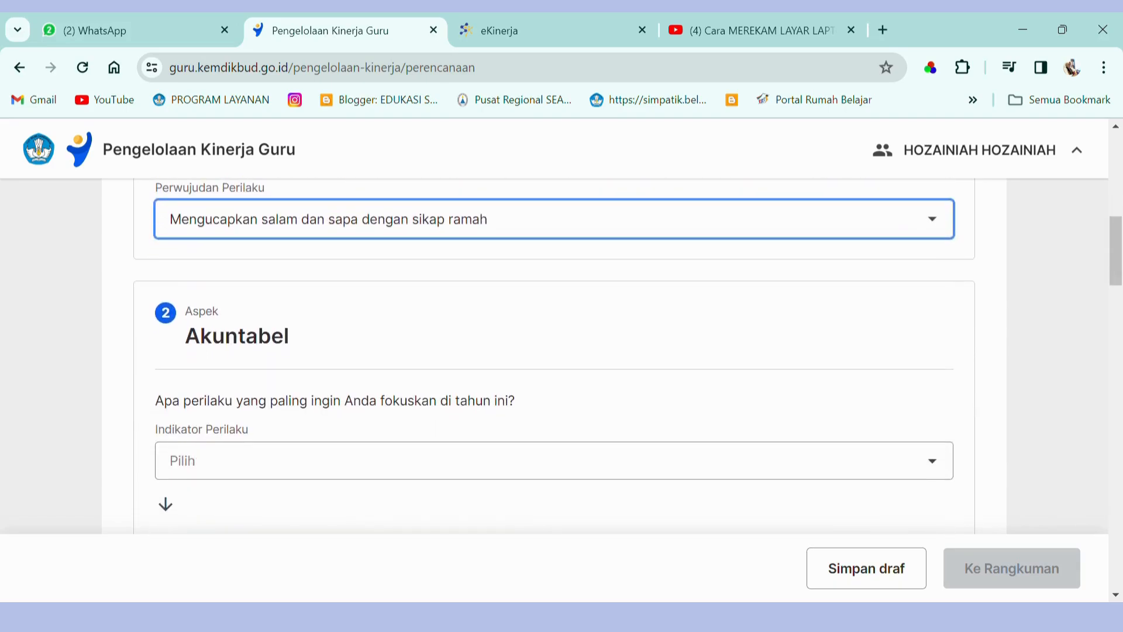
click(437, 458)
scroll(437, 458, down, 2)
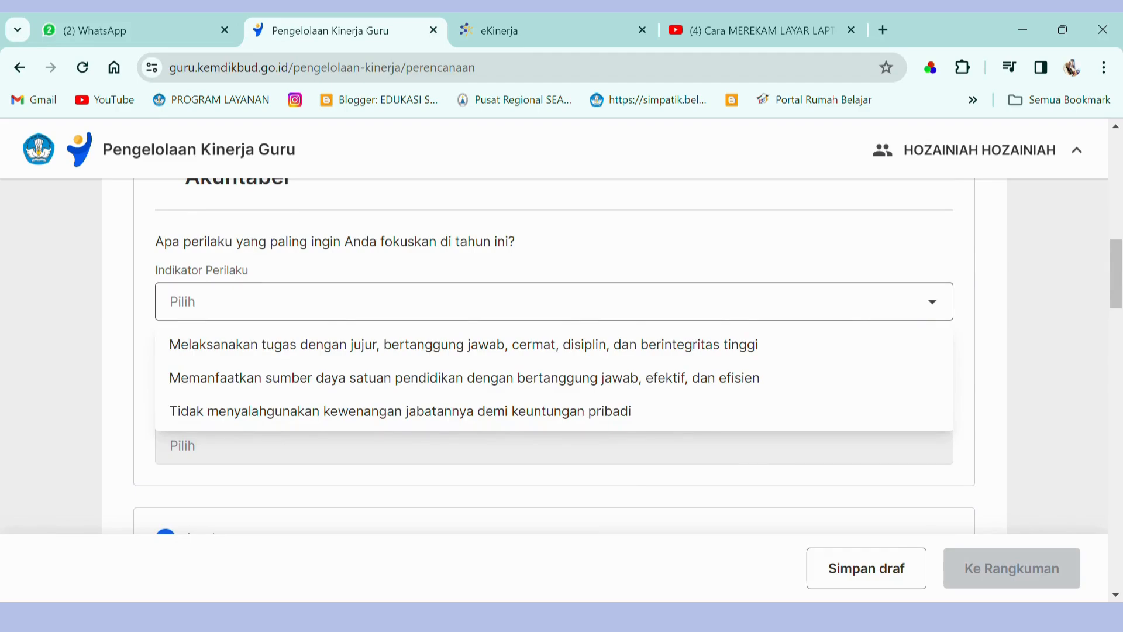
scroll(562, 351, up, 10)
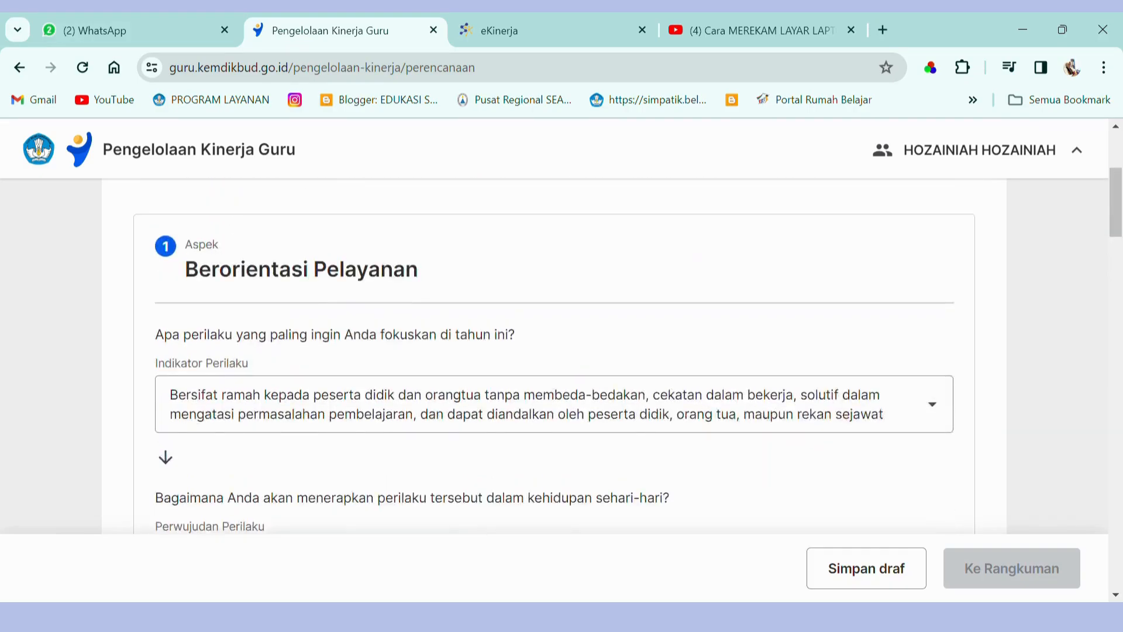
scroll(562, 351, down, 5)
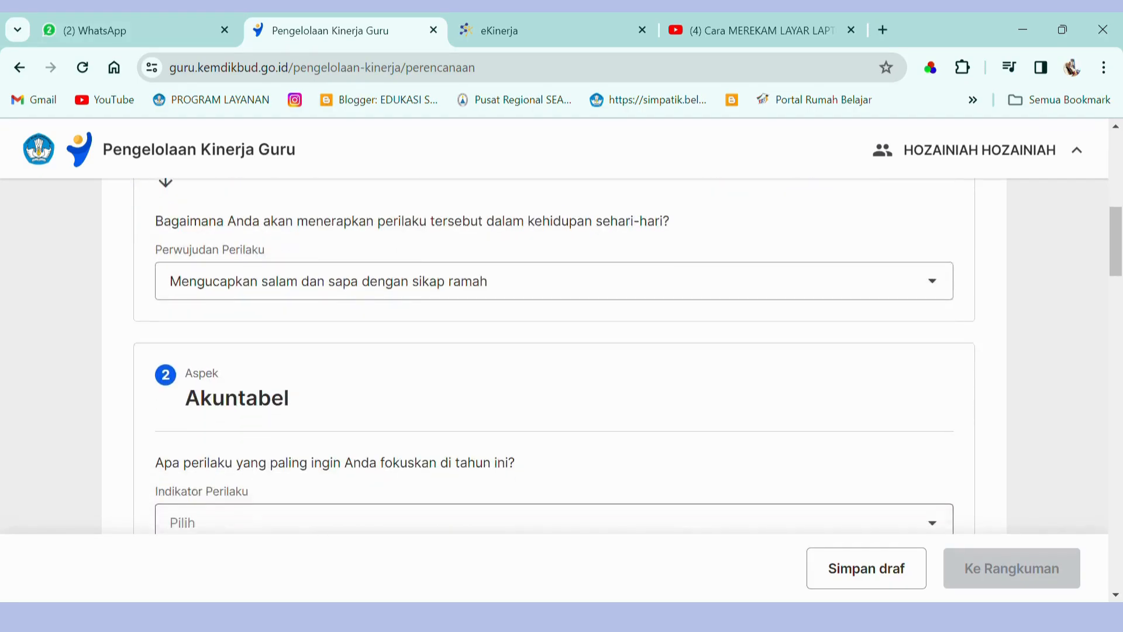
click(554, 506)
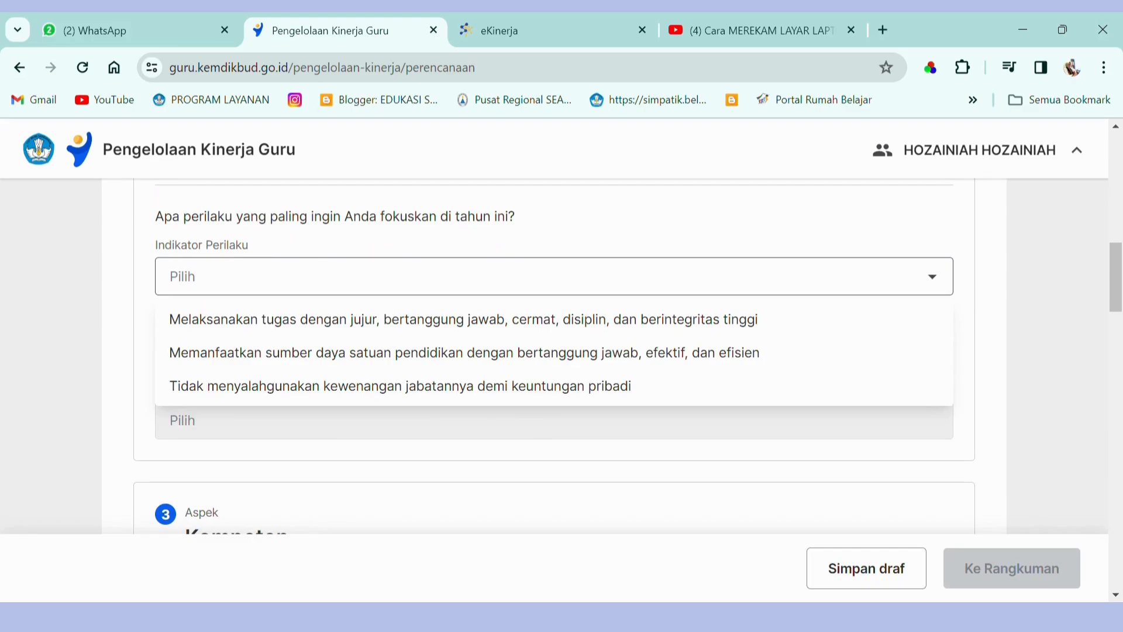
click(464, 353)
Step: Set the Perwujudan Perilaku for Akuntabel to "Memanfaatkan fasilitas pembelajaran sesuai dengan peruntukannya"
click(555, 420)
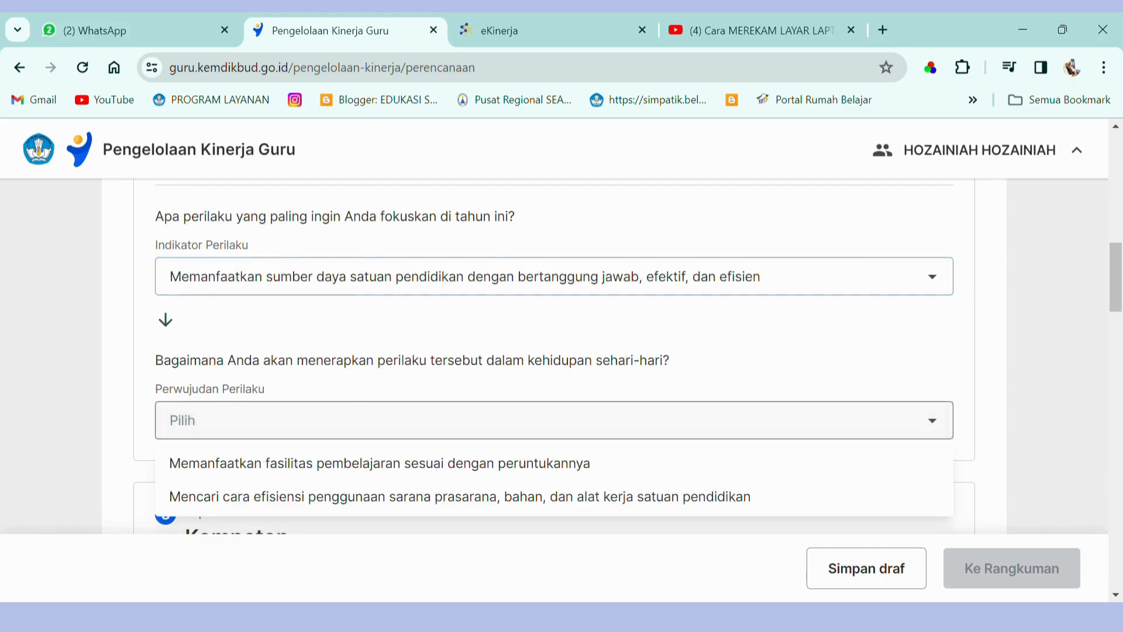
scroll(554, 421, down, 1)
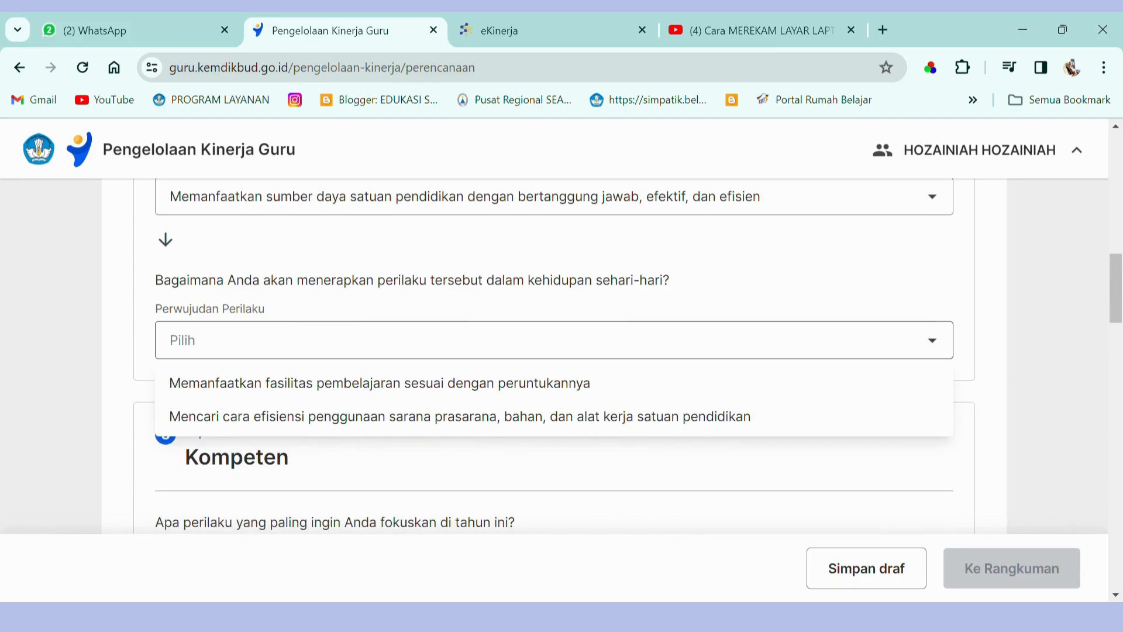
click(380, 383)
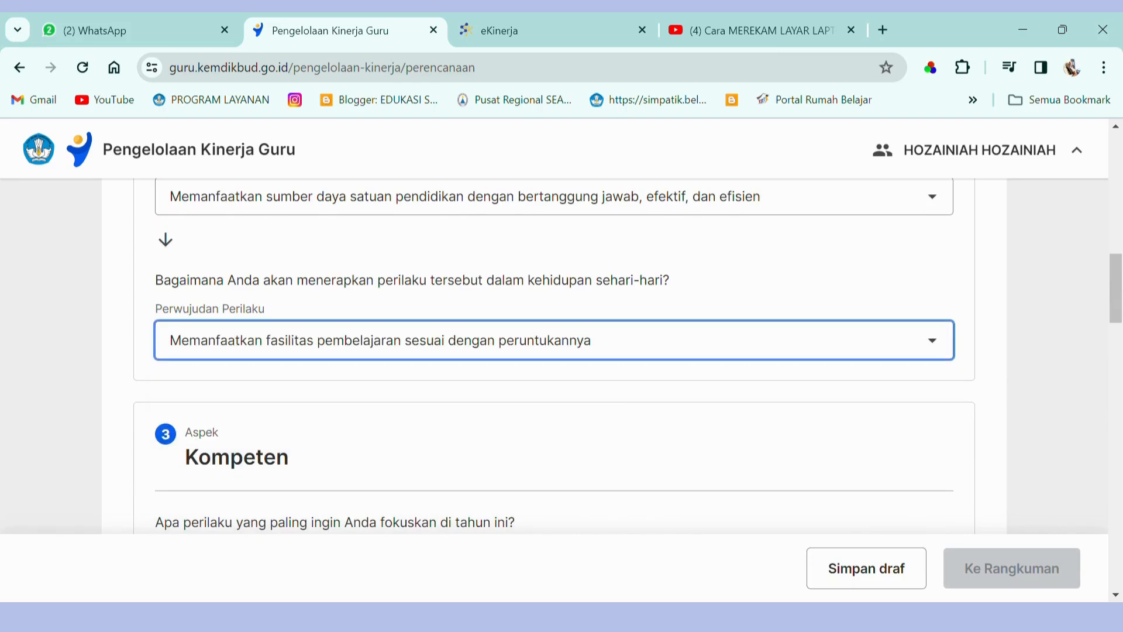
Step: Set the Kompeten Indikator Perilaku to "Menunjukkan penguasaan kompetensi yang memadai dalam melakukan kinerja"
scroll(554, 375, down, 3)
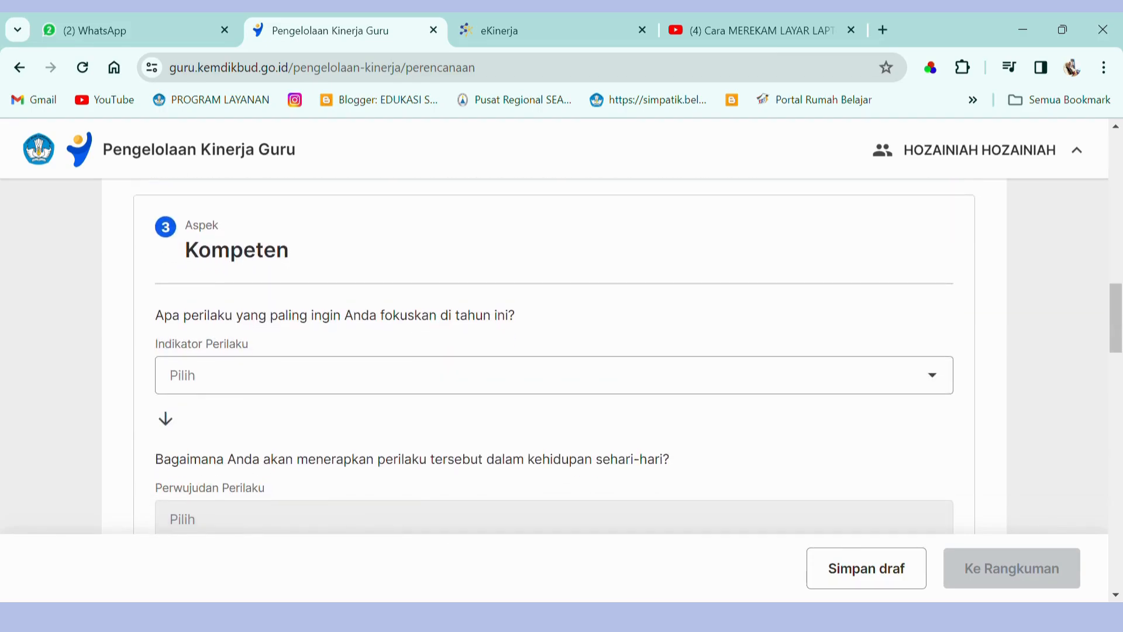
click(554, 375)
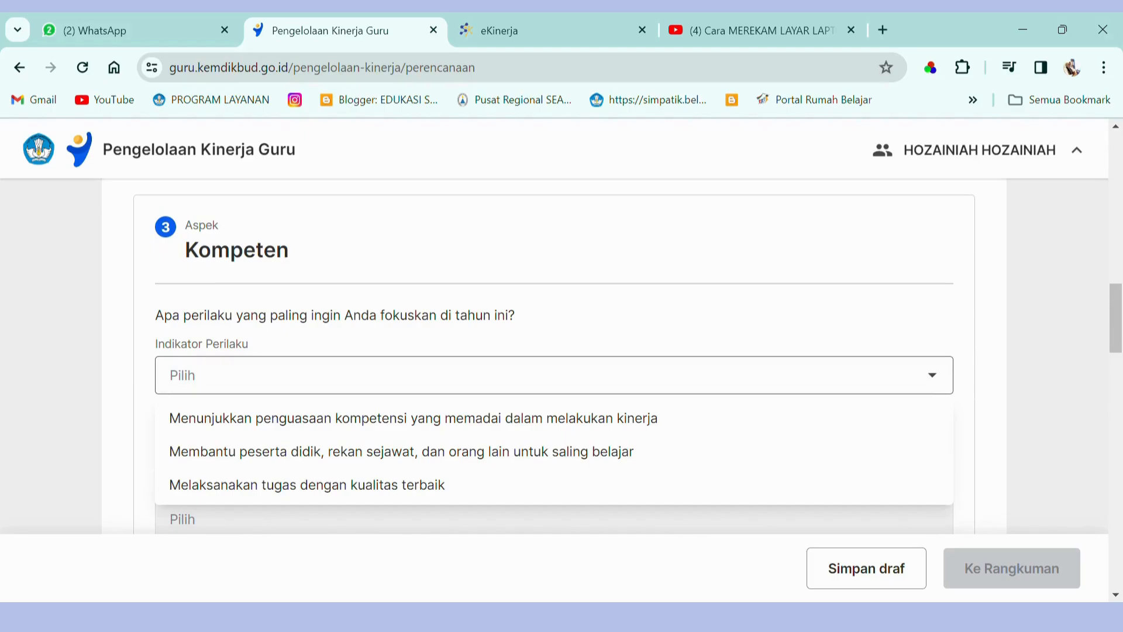
click(413, 419)
Step: Set the Perwujudan Perilaku for Kompeten to "Menunjukkan kompetensi dalam bekerja sehingga menjadi teladan bagi rekan sejawat"
scroll(554, 375, down, 3)
click(555, 284)
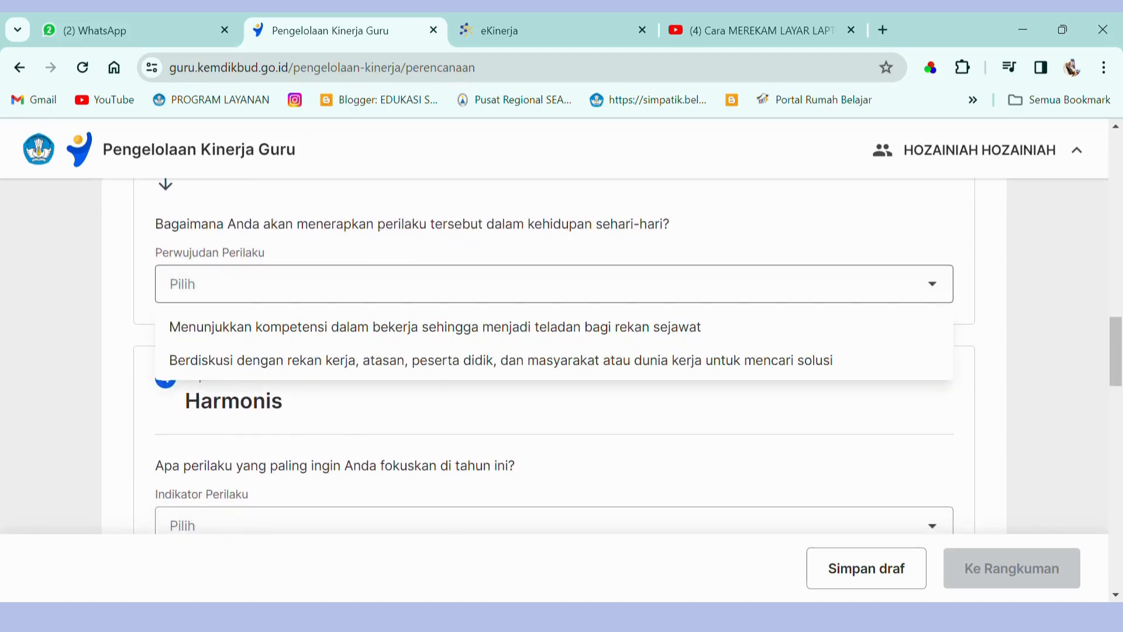
click(434, 326)
Step: Set the Harmonis Indikator Perilaku to "Menghargai setiap warga satuan pendidikan apapun latar belakangnya"
scroll(554, 351, down, 2)
click(554, 368)
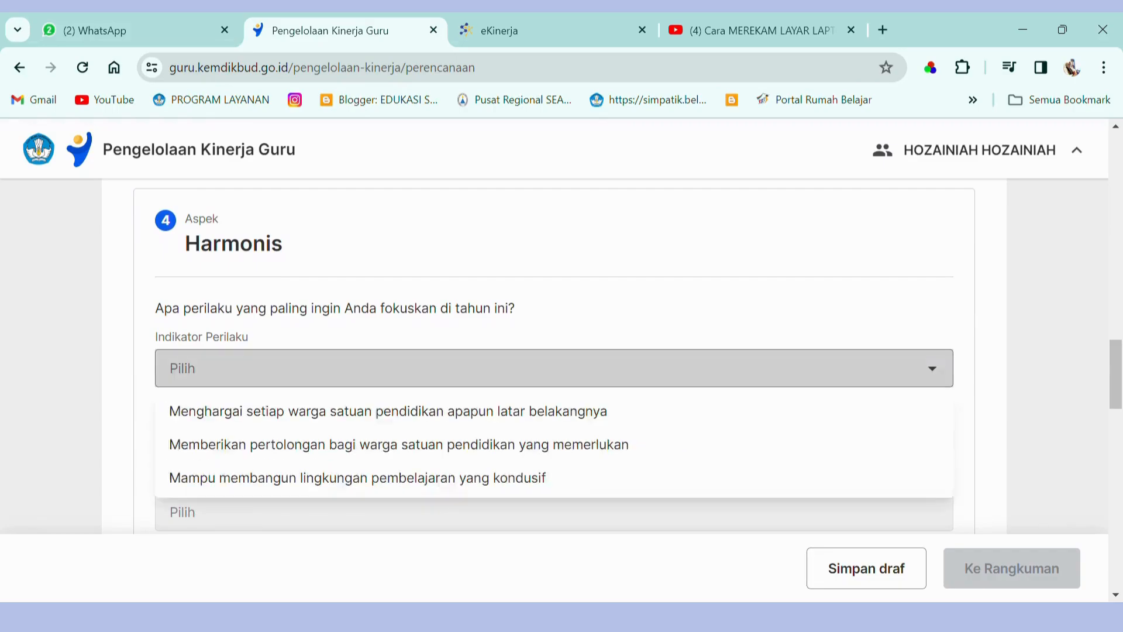
scroll(554, 368, down, 2)
click(388, 316)
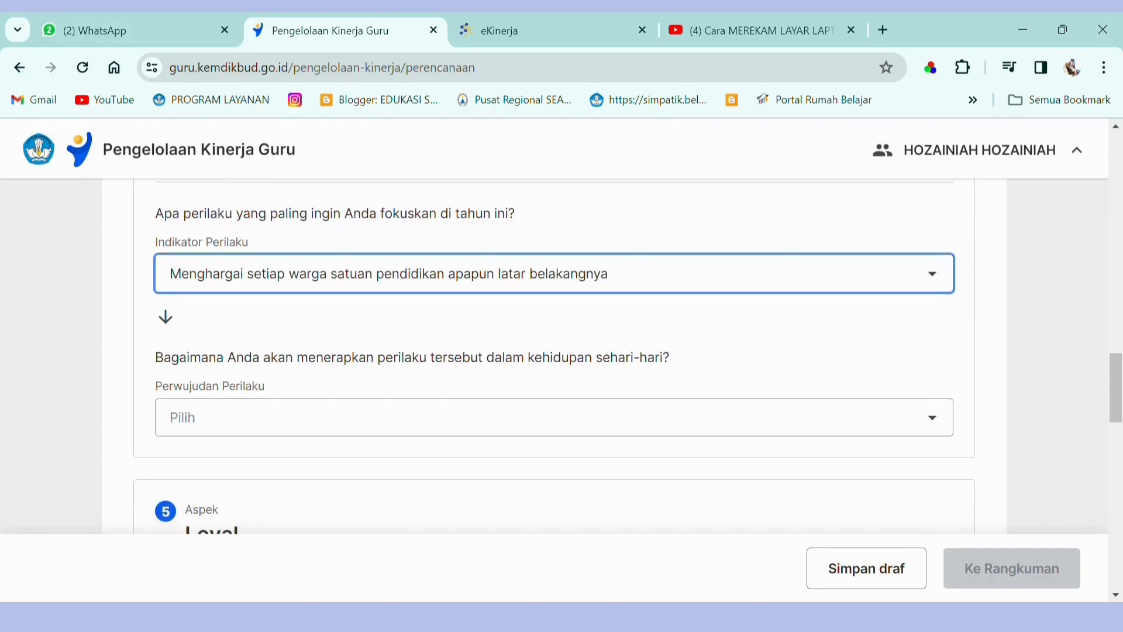
Step: Set the Perwujudan Perilaku for Harmonis to the option starting "Menjaga hubungan yang baik dengan rekan kerja, atasan, peserta didik"
scroll(554, 343, down, 1)
click(554, 343)
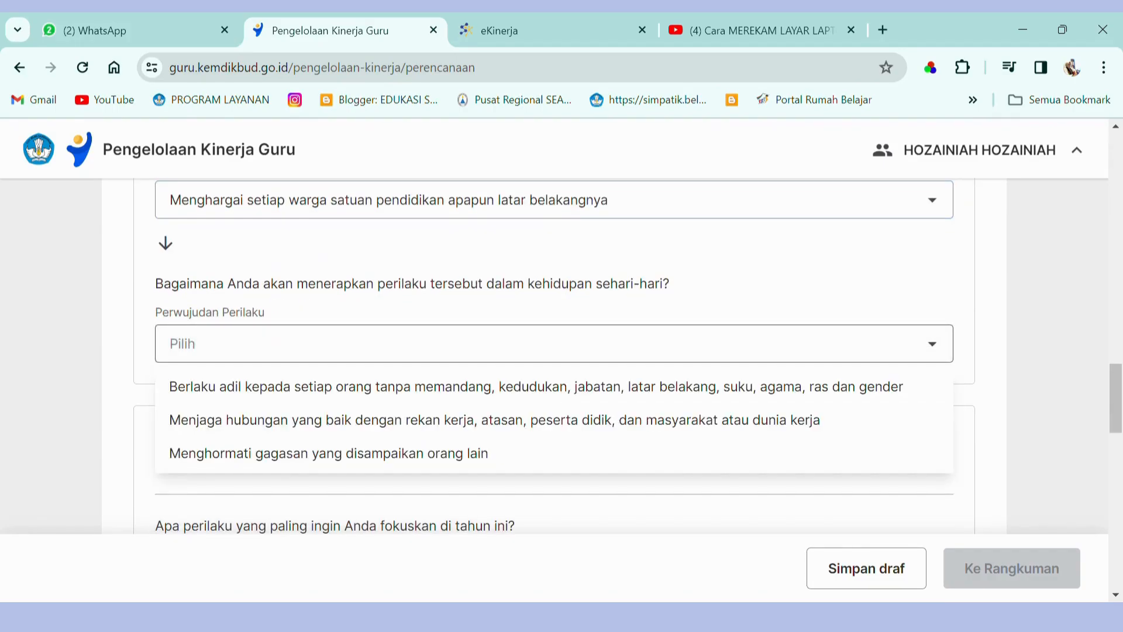
click(494, 420)
Step: Set the Loyal Indikator Perilaku to "Menjaga nama baik satuan pendidikan, sesama guru, dan peserta didik dimanapun berada"
scroll(494, 410, down, 2)
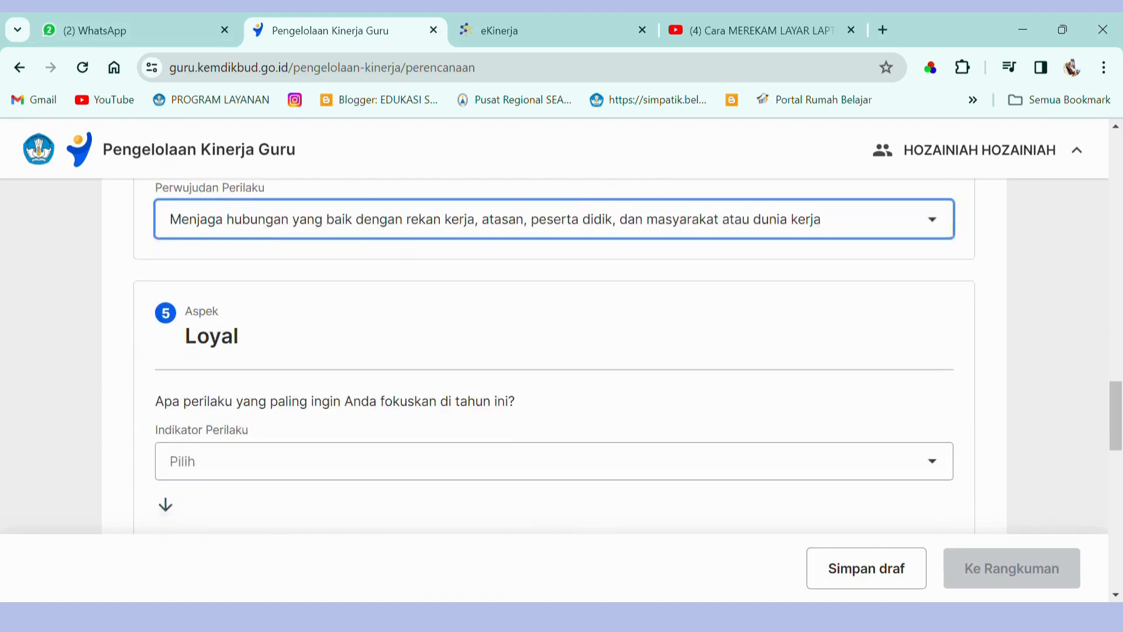
click(554, 428)
scroll(554, 427, down, 2)
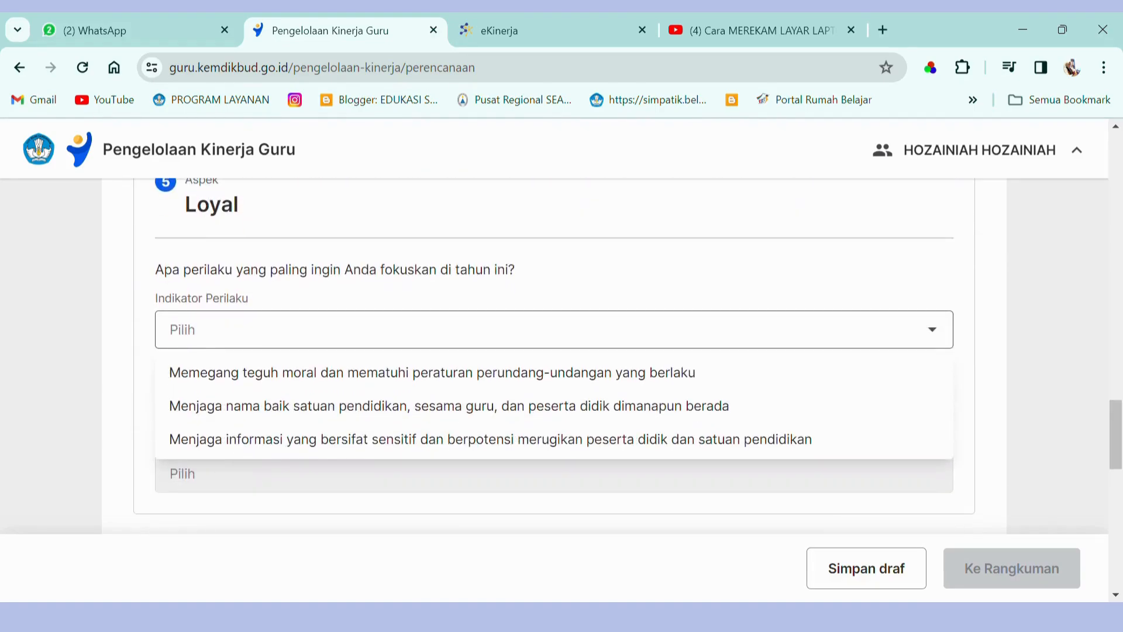
click(449, 406)
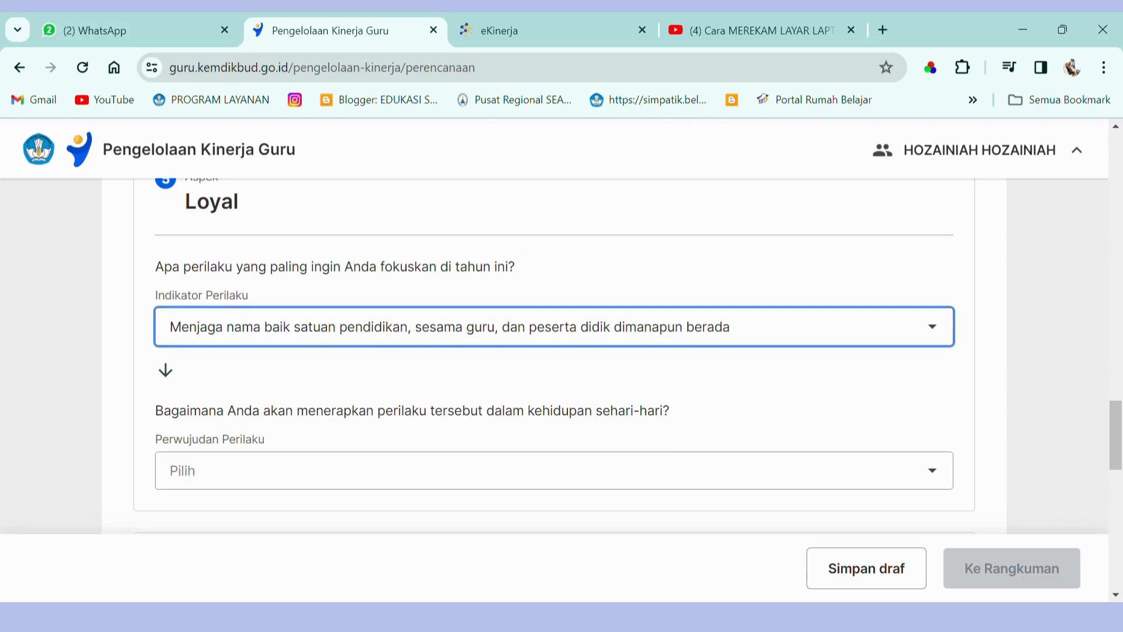
Step: Set the Perwujudan Perilaku for Loyal to "Bersikap dan berperilaku yang melindungi nama baik serta citra satuan pendidikan"
scroll(554, 380, down, 2)
click(554, 373)
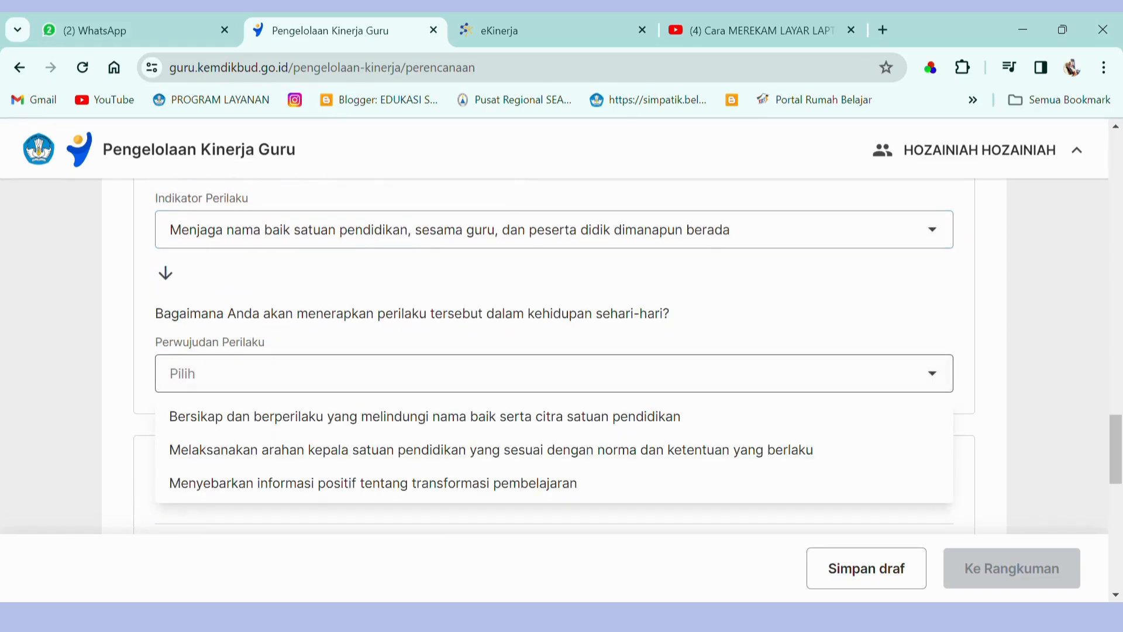
click(424, 417)
Step: Set the Adaptif Indikator Perilaku to "Menyesuaikan diri secara cepat dalam menghadapi dinamika pembelajaran di kelas"
scroll(554, 380, down, 2)
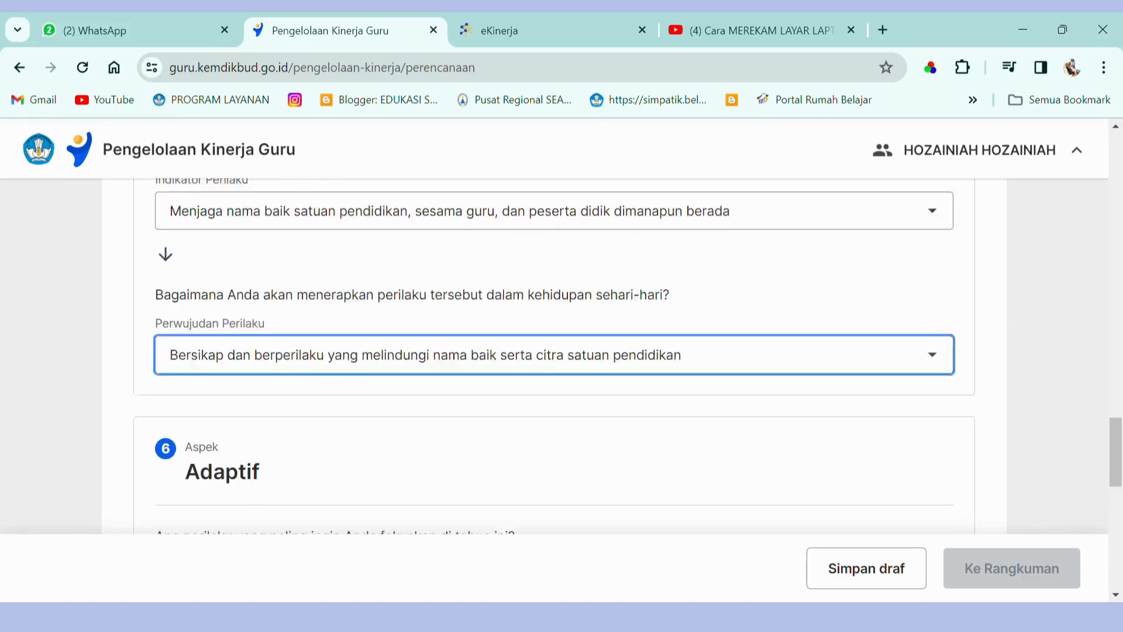
click(554, 420)
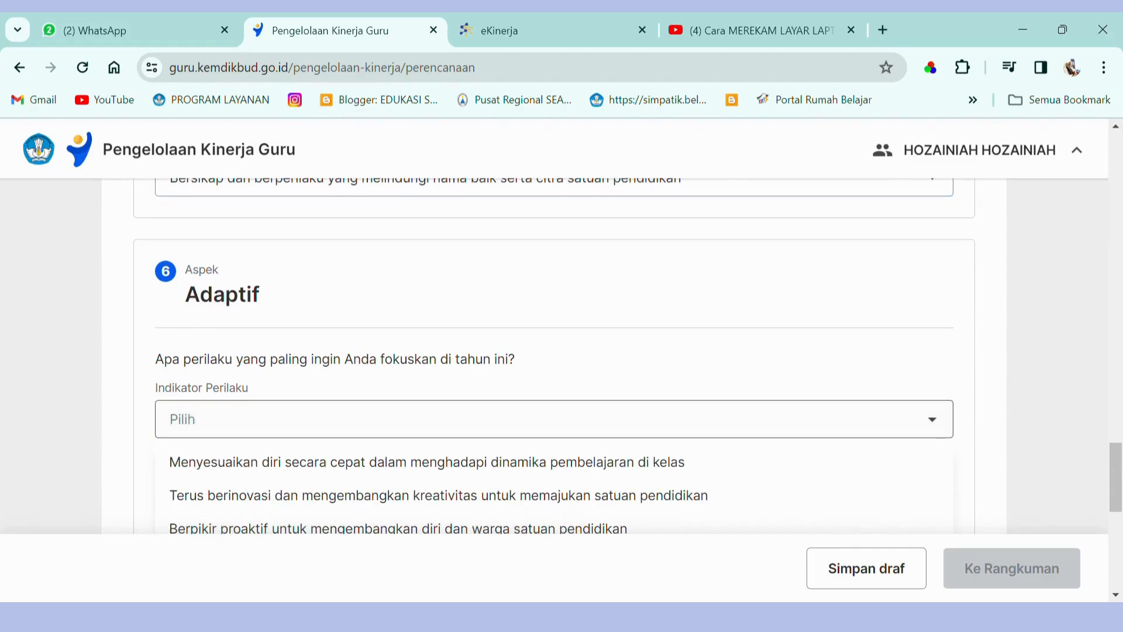
click(427, 462)
Step: Set the Perwujudan Perilaku for Adaptif to "Menguasai dinamika perkembangan teknologi"
scroll(554, 380, down, 3)
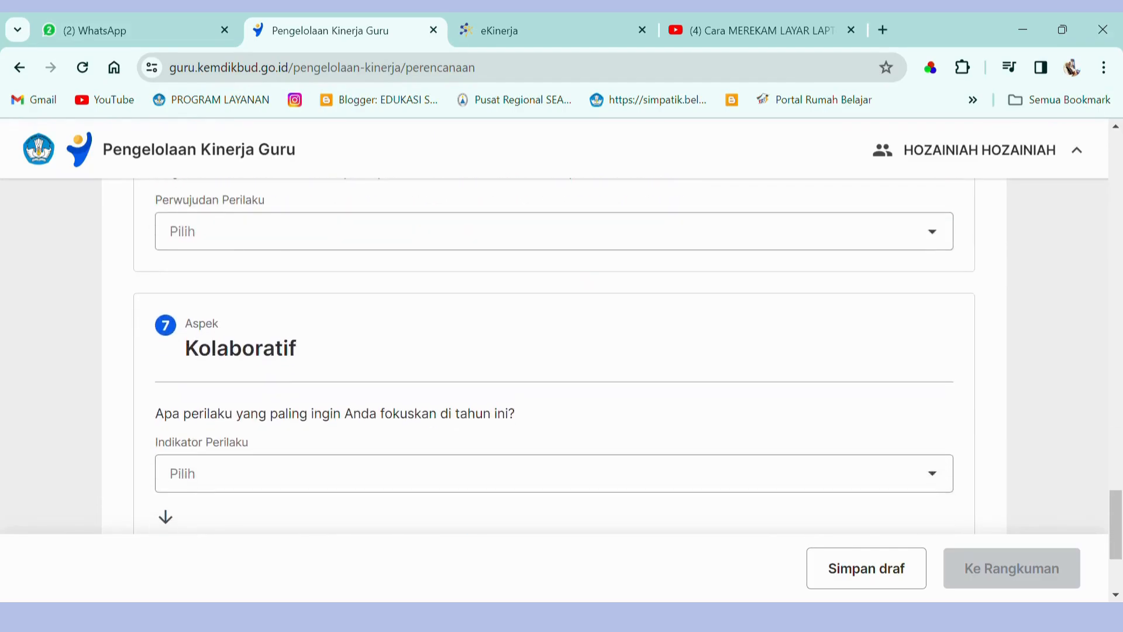
click(554, 230)
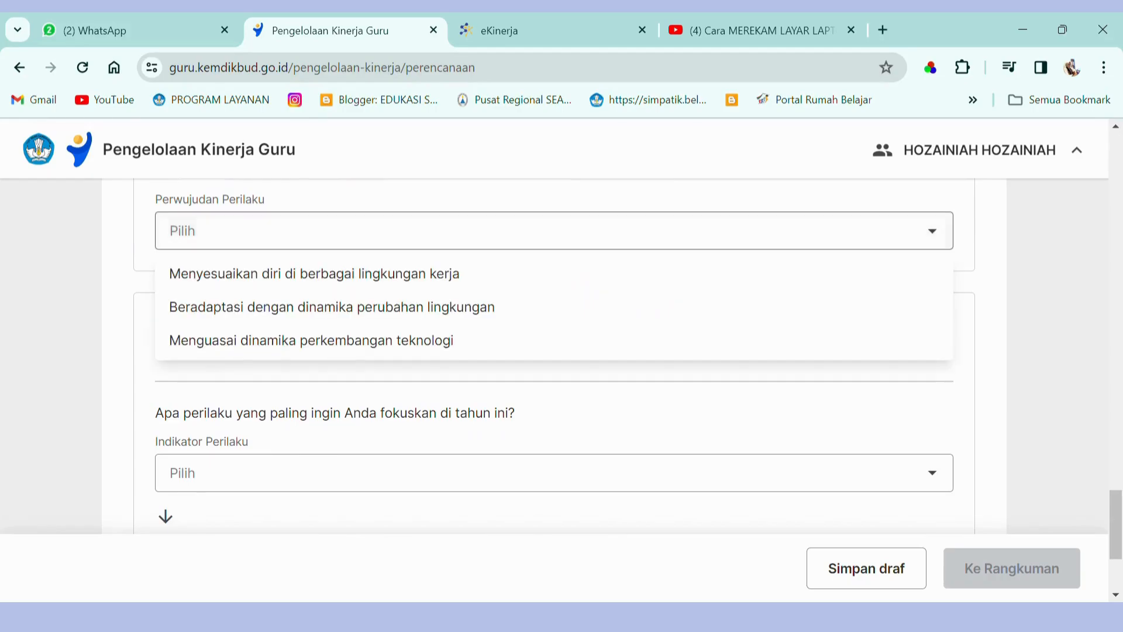
click(311, 341)
Step: Set the Kolaboratif Indikator Perilaku to the option starting "Memberi kesempatan kepada warga satuan pendidikan dan masyarakat"
click(554, 473)
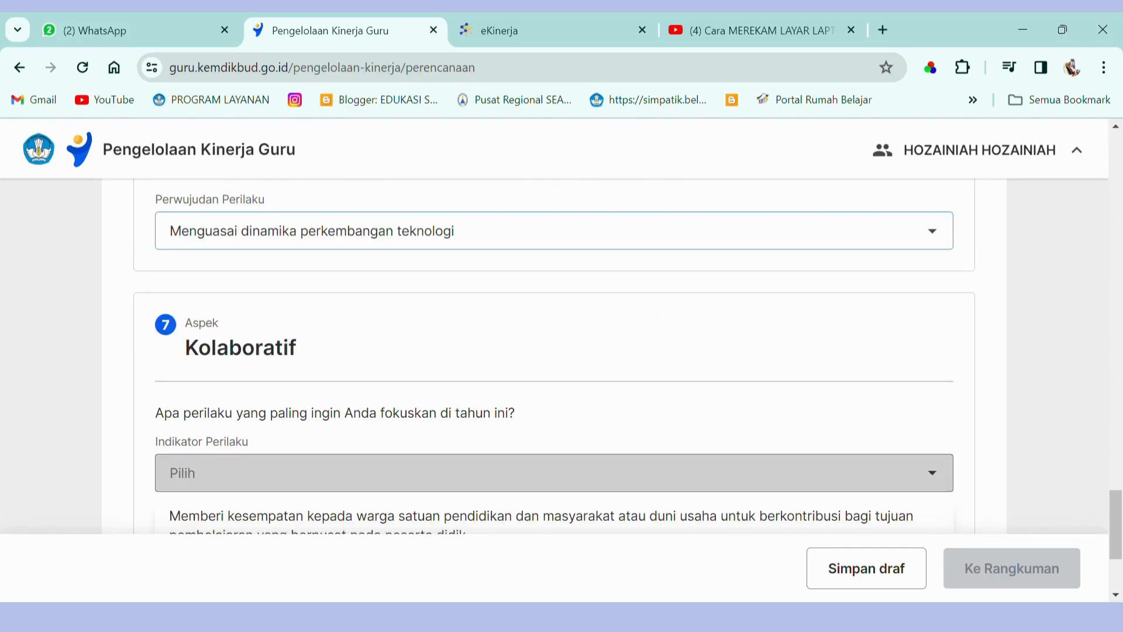
scroll(554, 472, down, 2)
click(554, 388)
Step: Set the Perwujudan Perilaku for Kolaboratif to "Menerima pendapat dan saran dalam menyelesaikan tugas"
scroll(554, 388, down, 2)
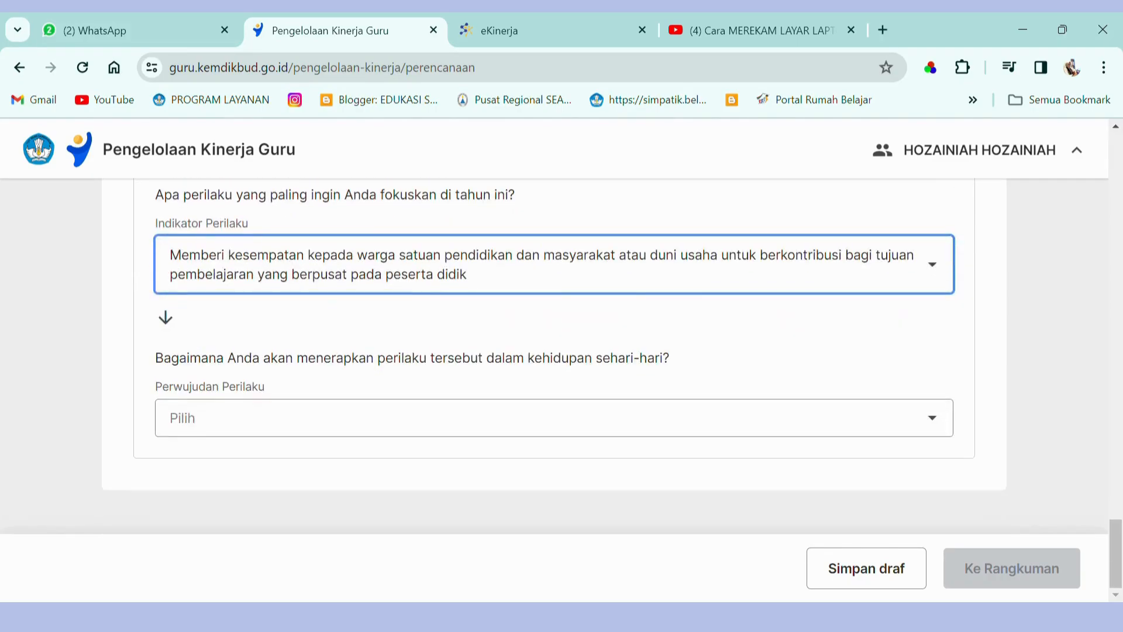
click(554, 418)
click(352, 461)
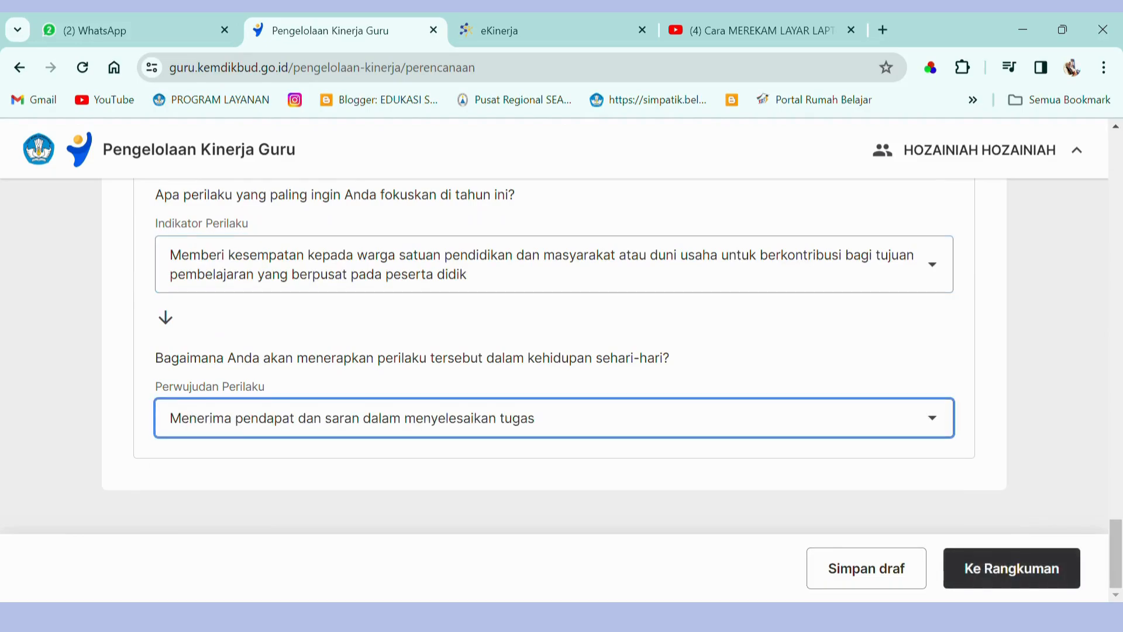
Step: Proceed to the Rangkuman and review the first Rencana Hasil Kerja with its Target Kualitas, Bukti Dukung, Target Kuantitas and Target Waktu
scroll(351, 461, up, 3)
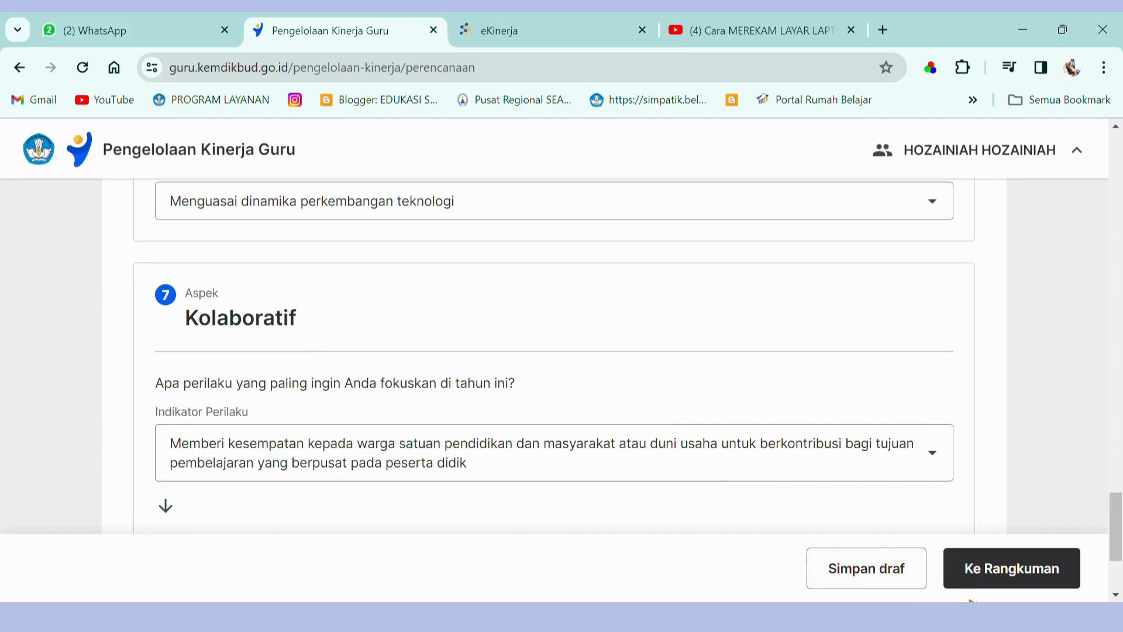
click(1006, 579)
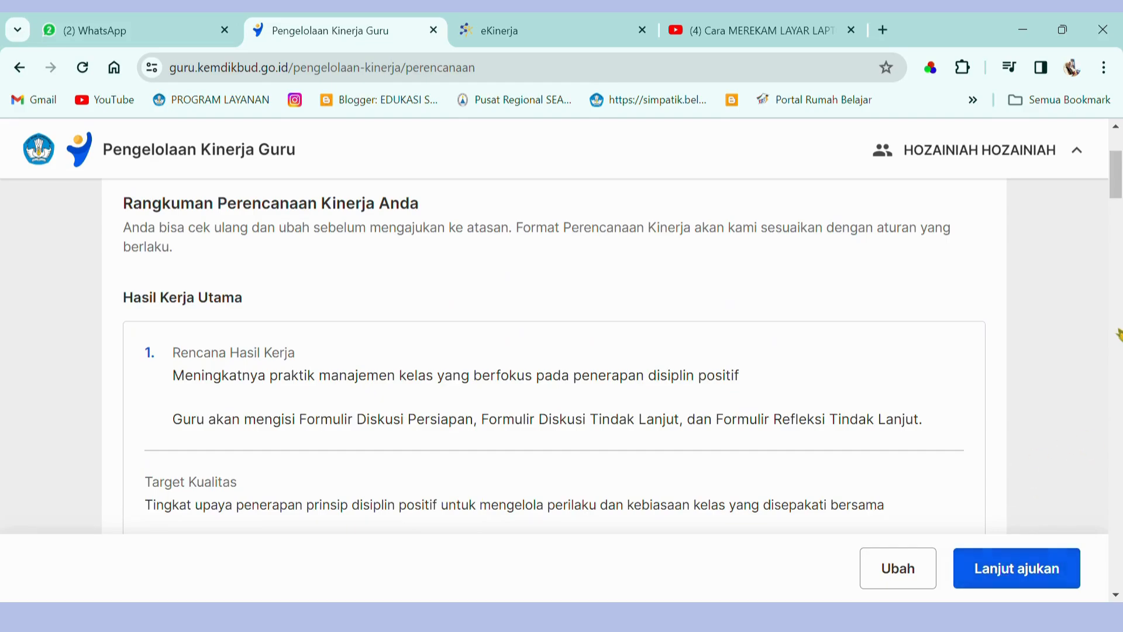
scroll(1119, 175, up, 2)
drag(1119, 174, 1119, 165)
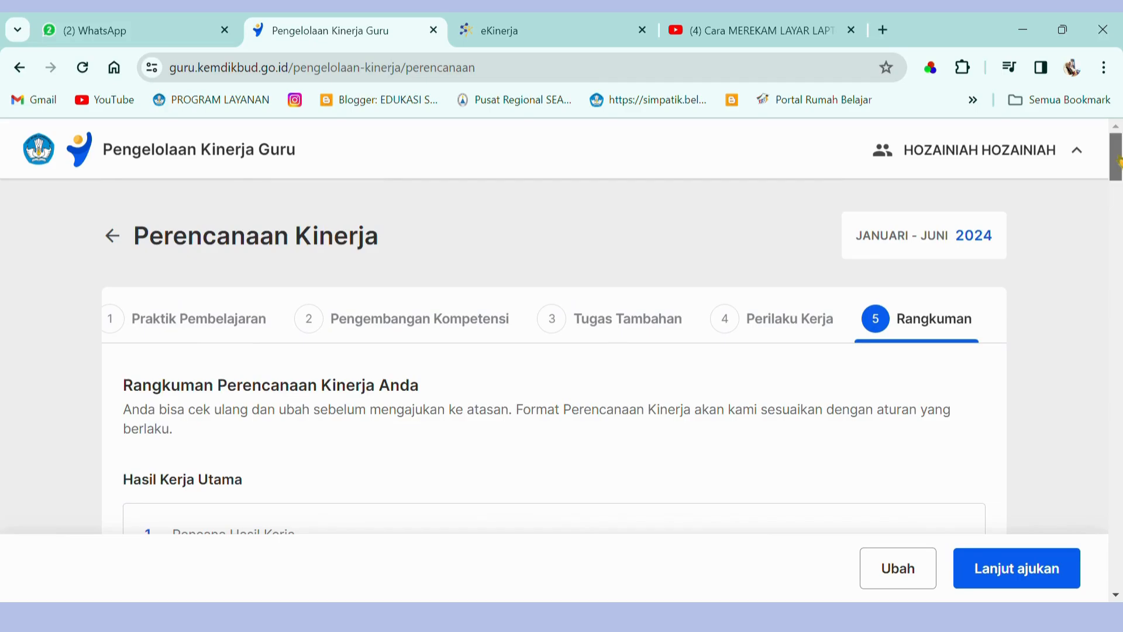
drag(1119, 161, 1118, 224)
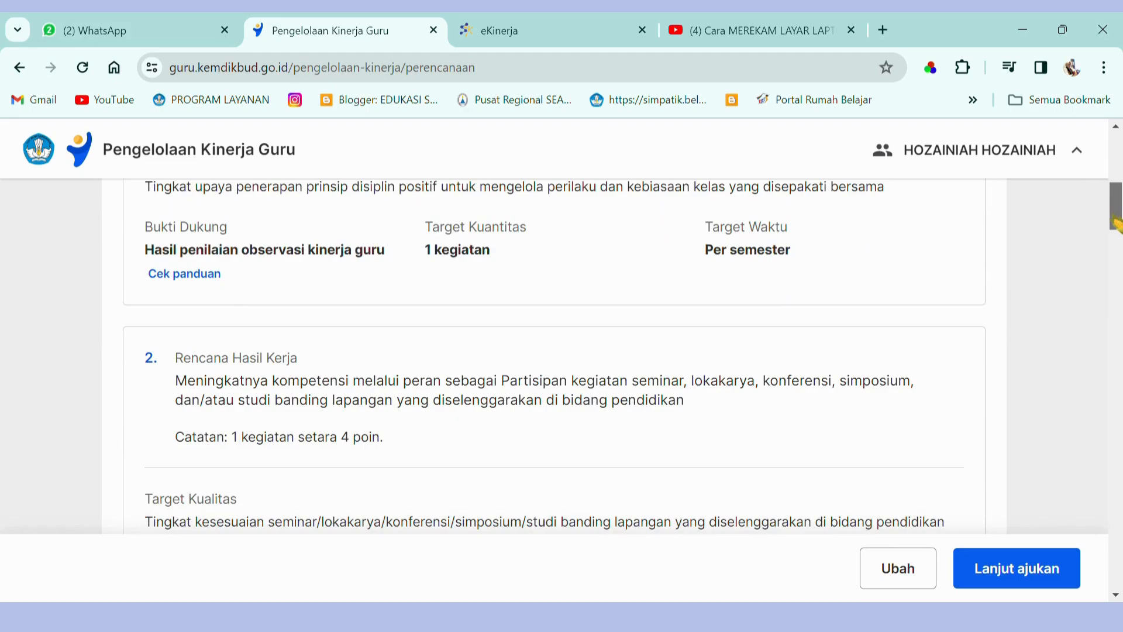
drag(1118, 224, 1118, 196)
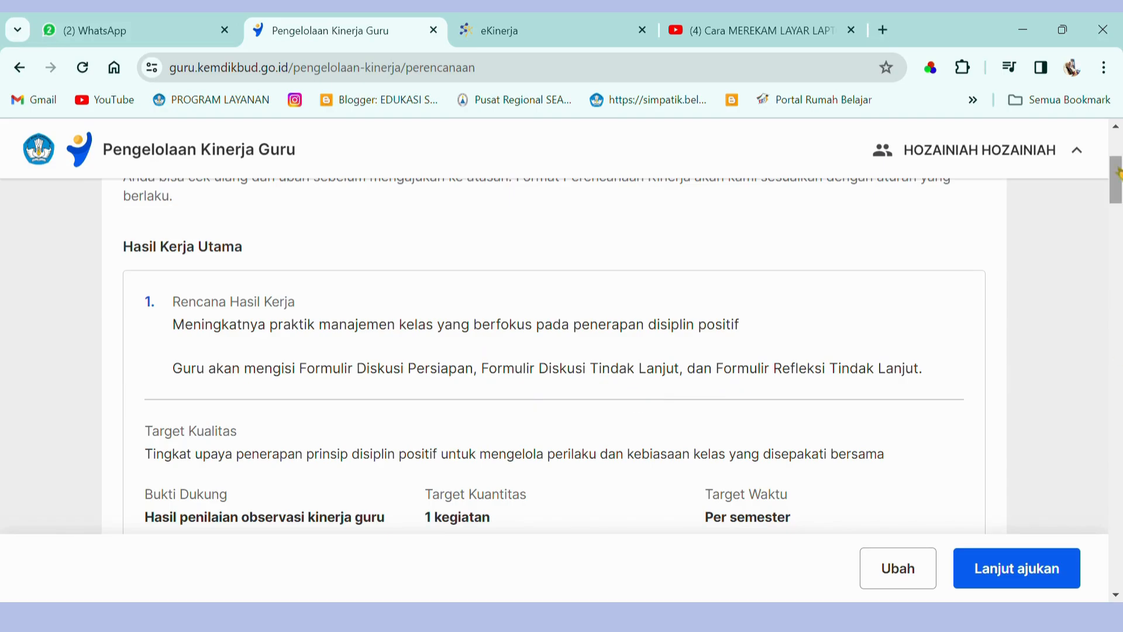
drag(1119, 178, 1119, 195)
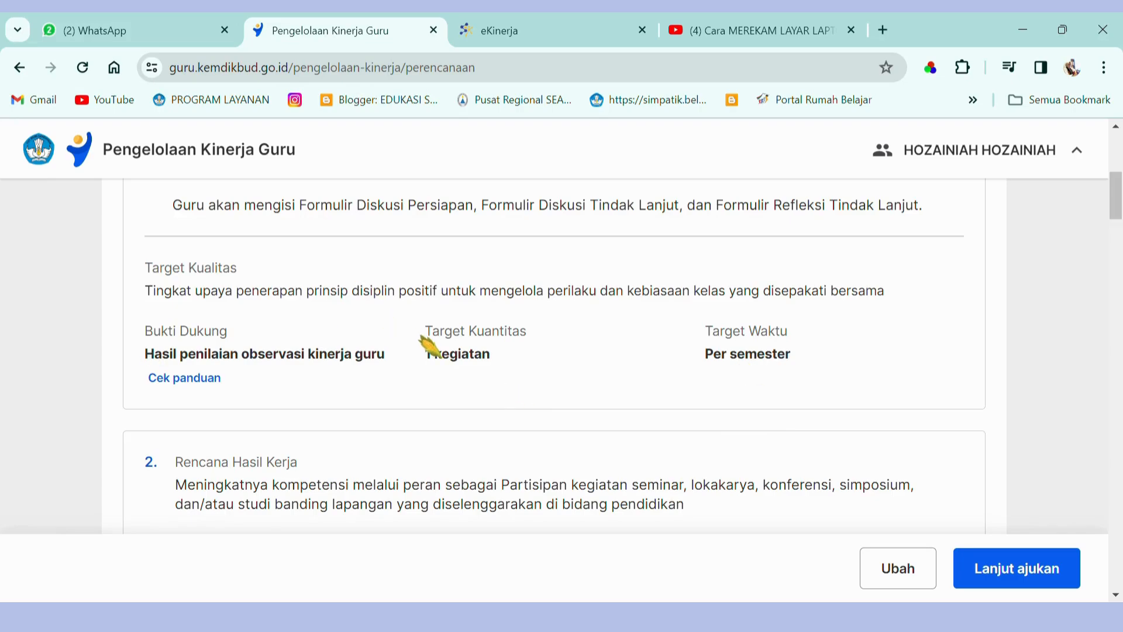
Step: Open the guide for the first work result's Bukti Dukung, look through the help centre page, and return to the Rangkuman
click(177, 381)
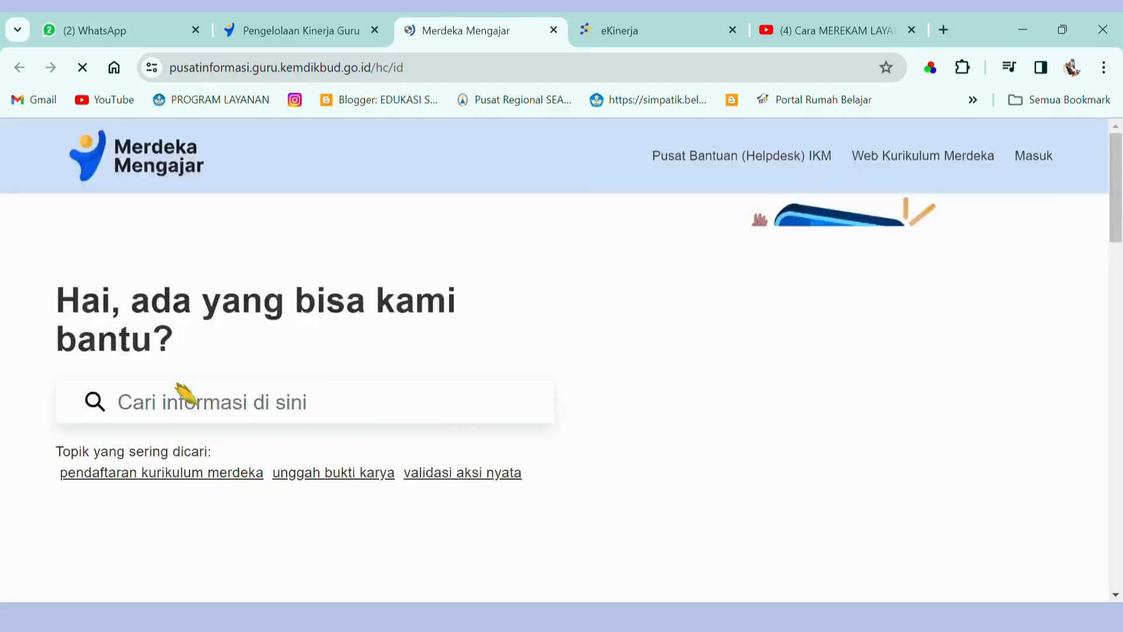
scroll(179, 389, down, 10)
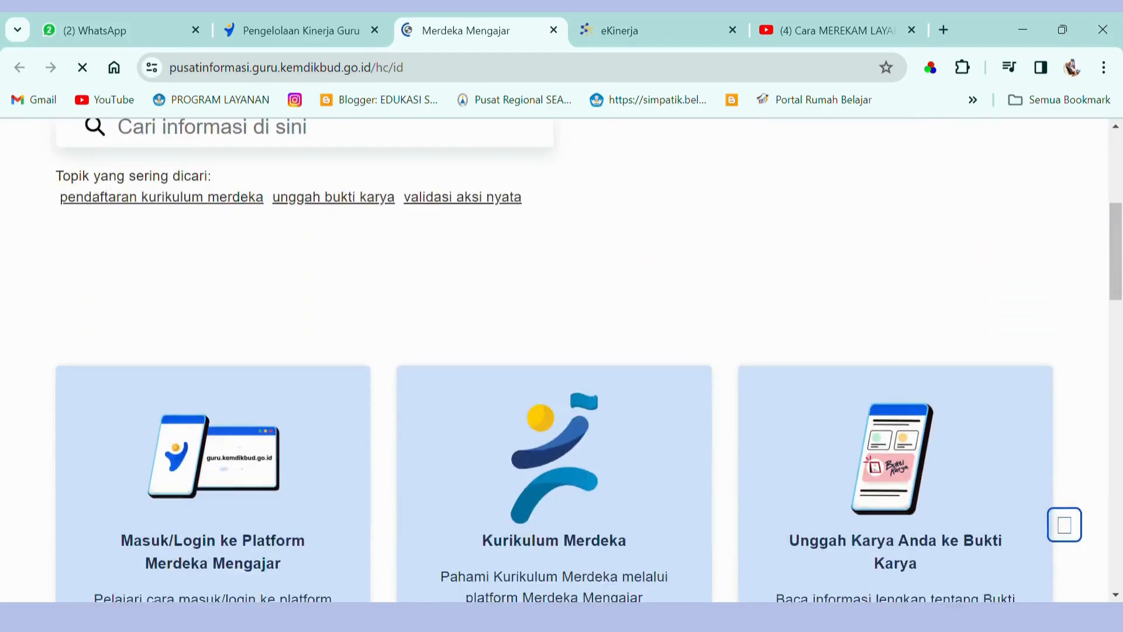
scroll(562, 360, down, 10)
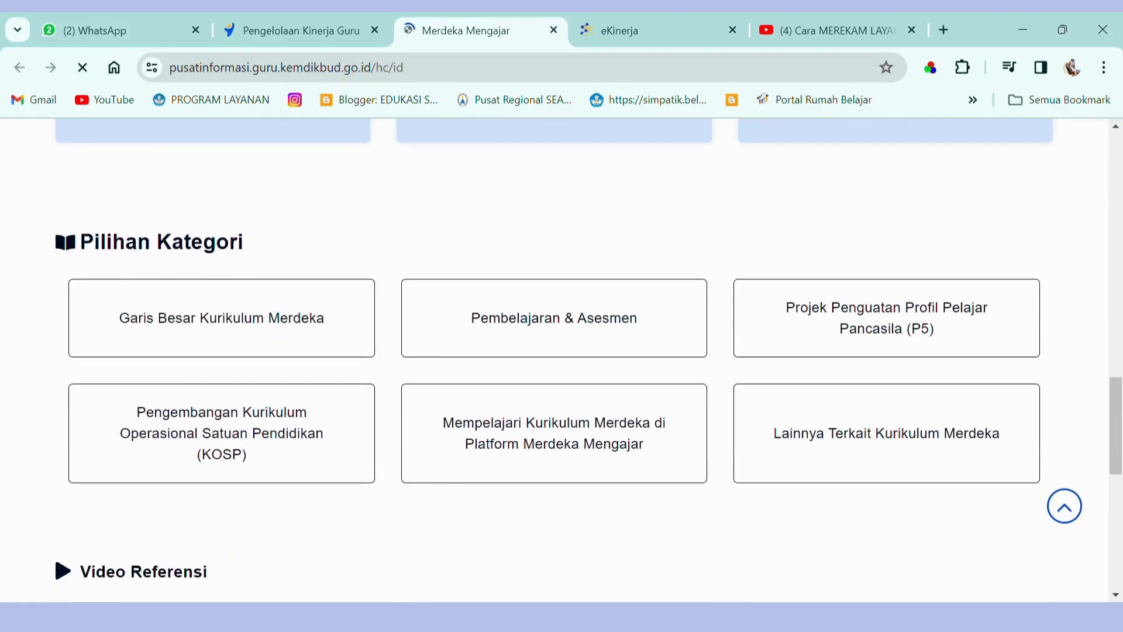
scroll(554, 360, down, 3)
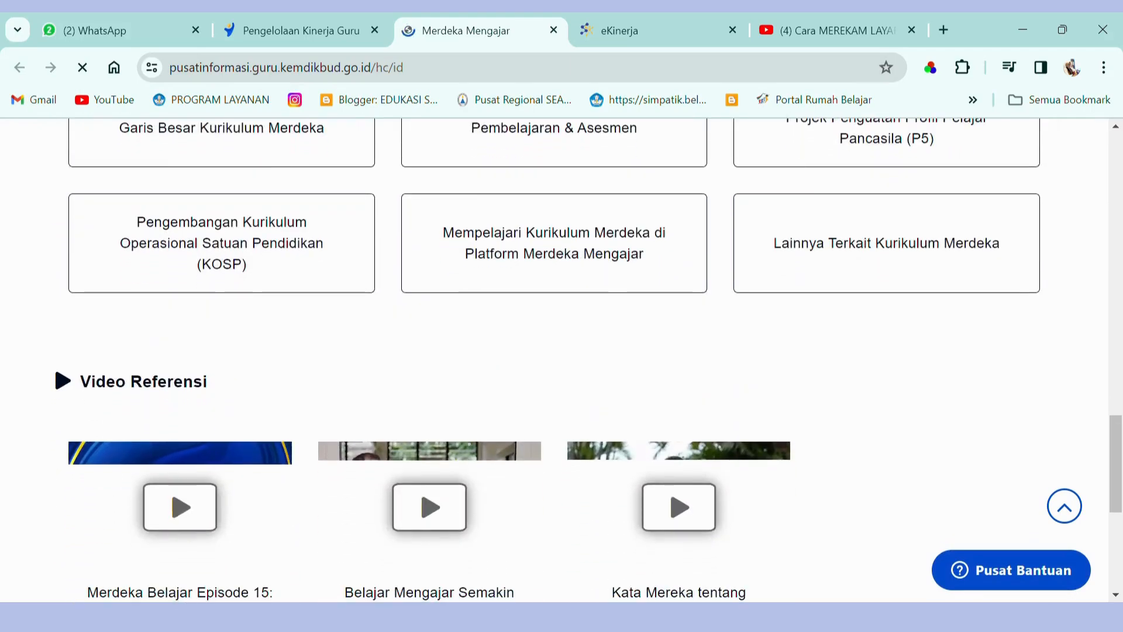
scroll(554, 360, down, 1)
scroll(554, 360, up, 2)
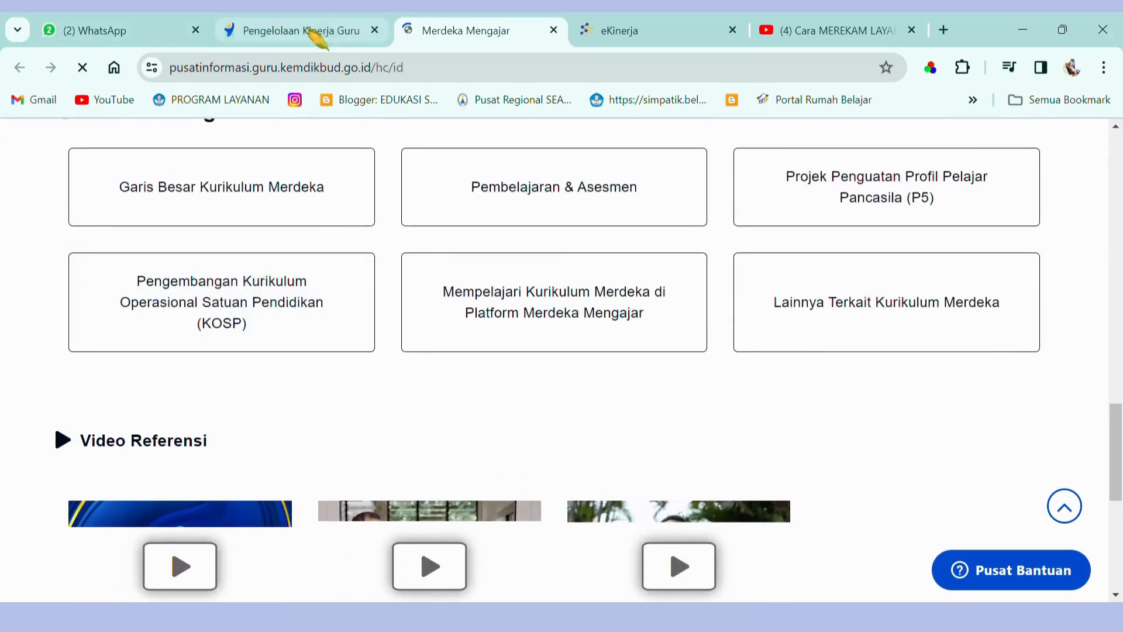
click(328, 30)
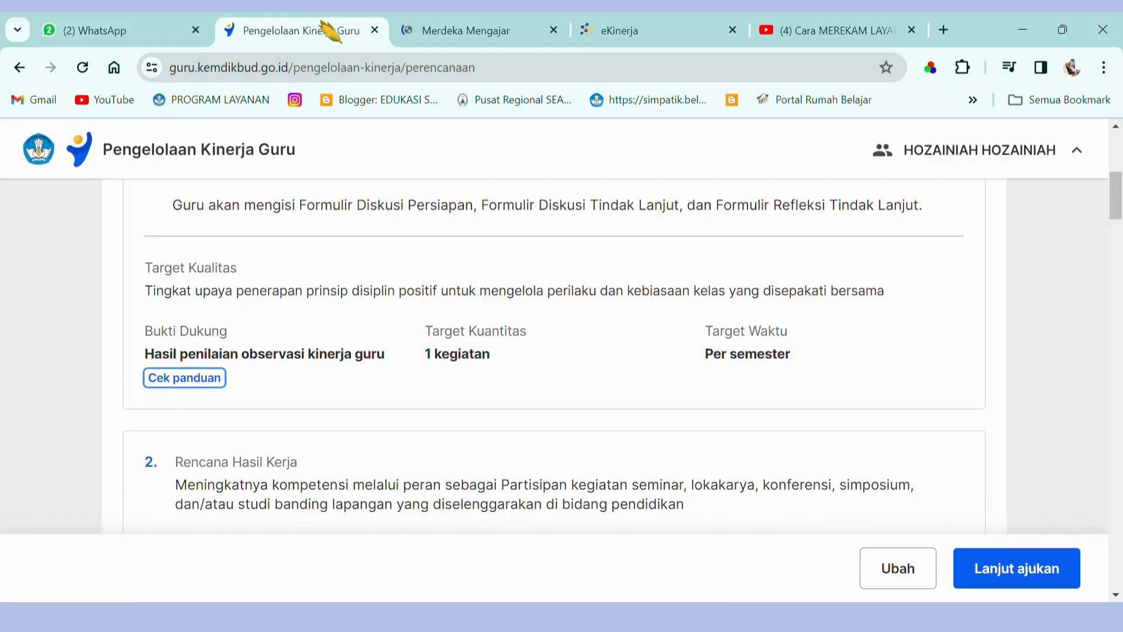
Step: Review the second and third Rencana Hasil Kerja in the Rangkuman, including their Bukti Dukung, targets and Poin
scroll(554, 351, down, 3)
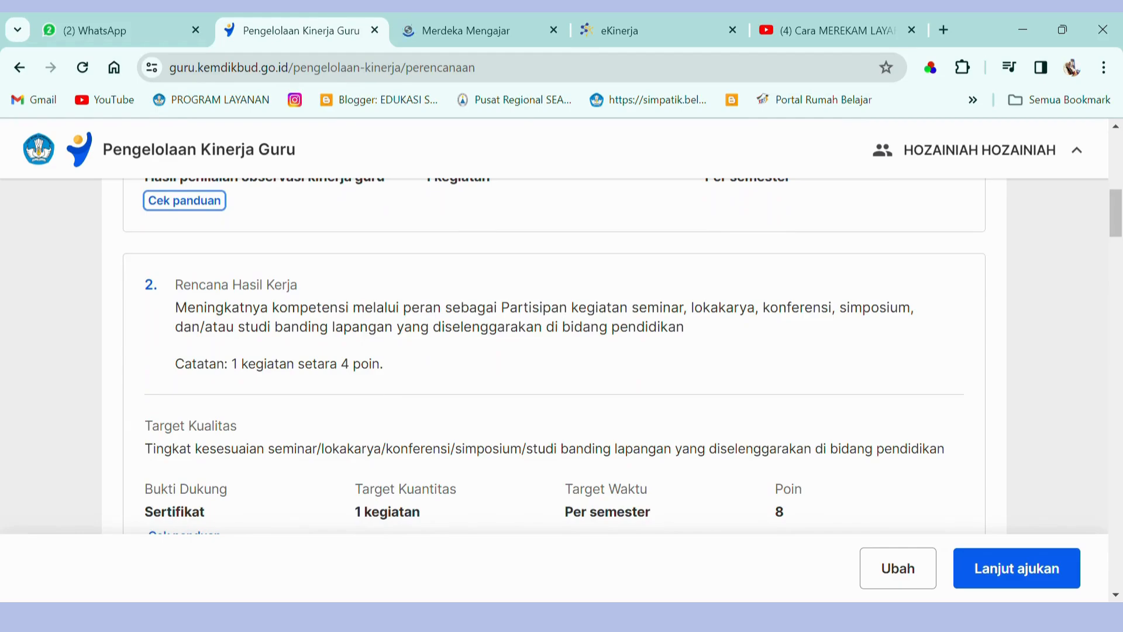
scroll(555, 357, down, 5)
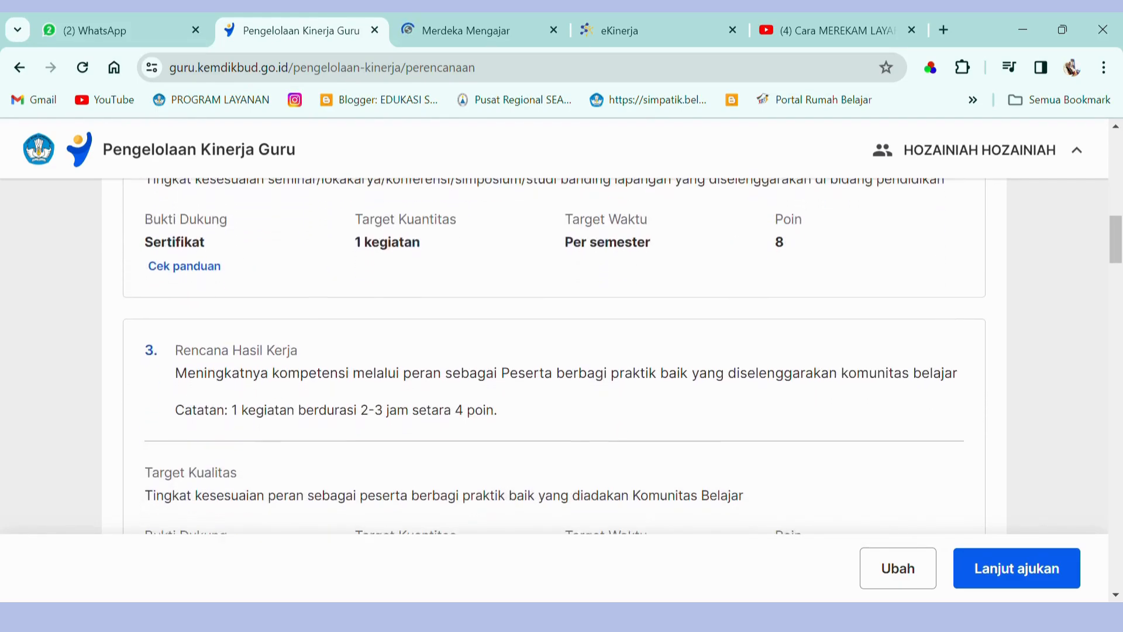
scroll(555, 357, up, 2)
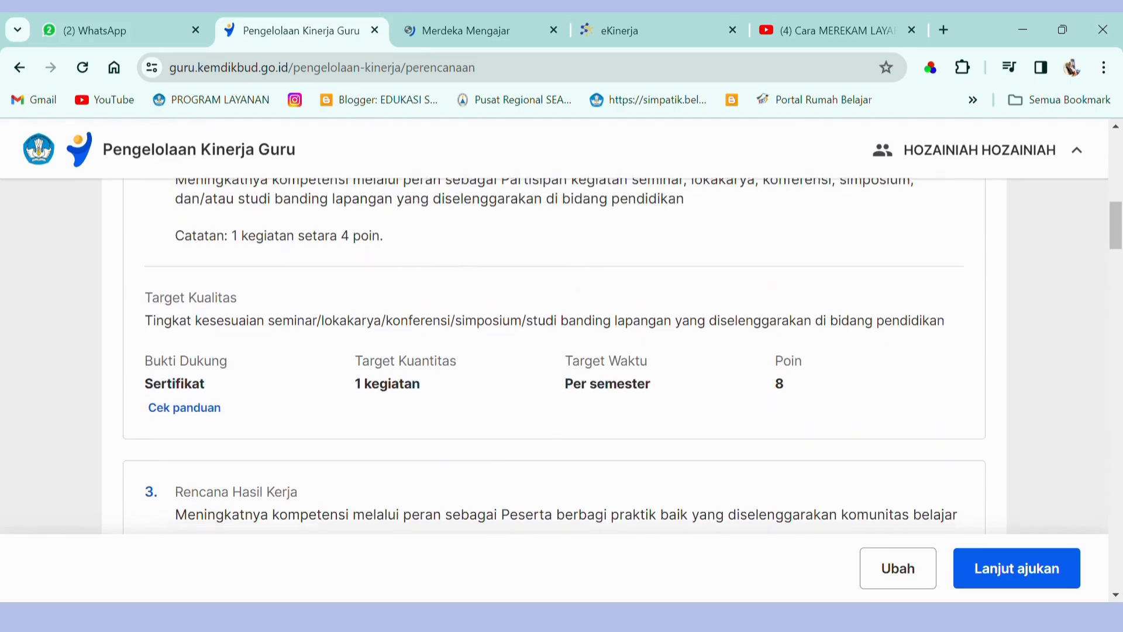
scroll(554, 350, down, 3)
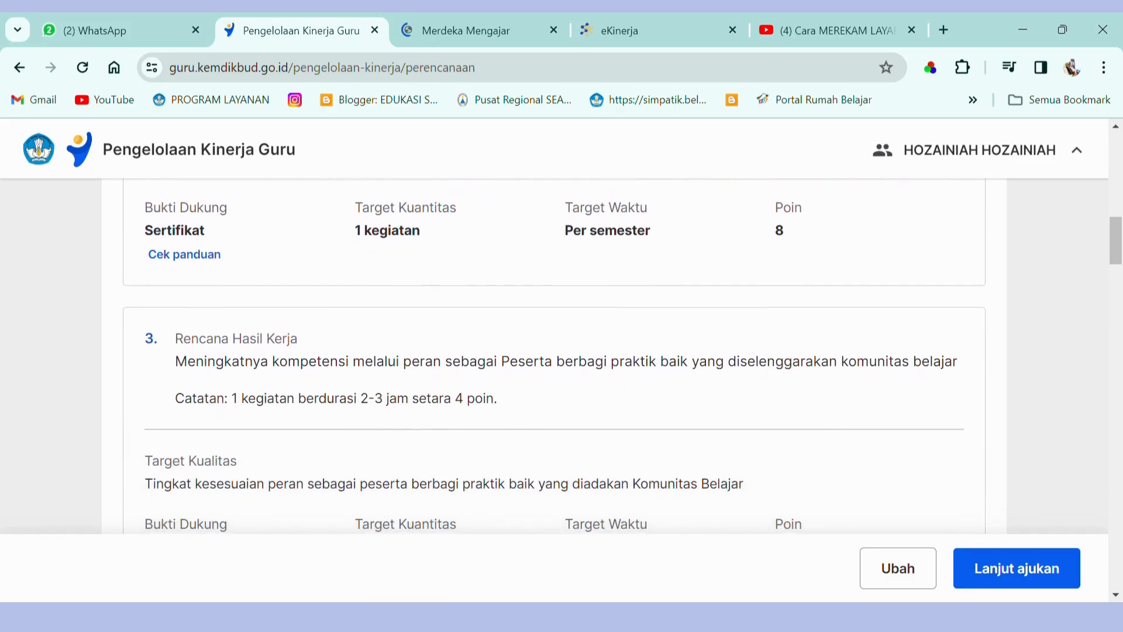
scroll(554, 350, up, 1)
scroll(554, 350, down, 1)
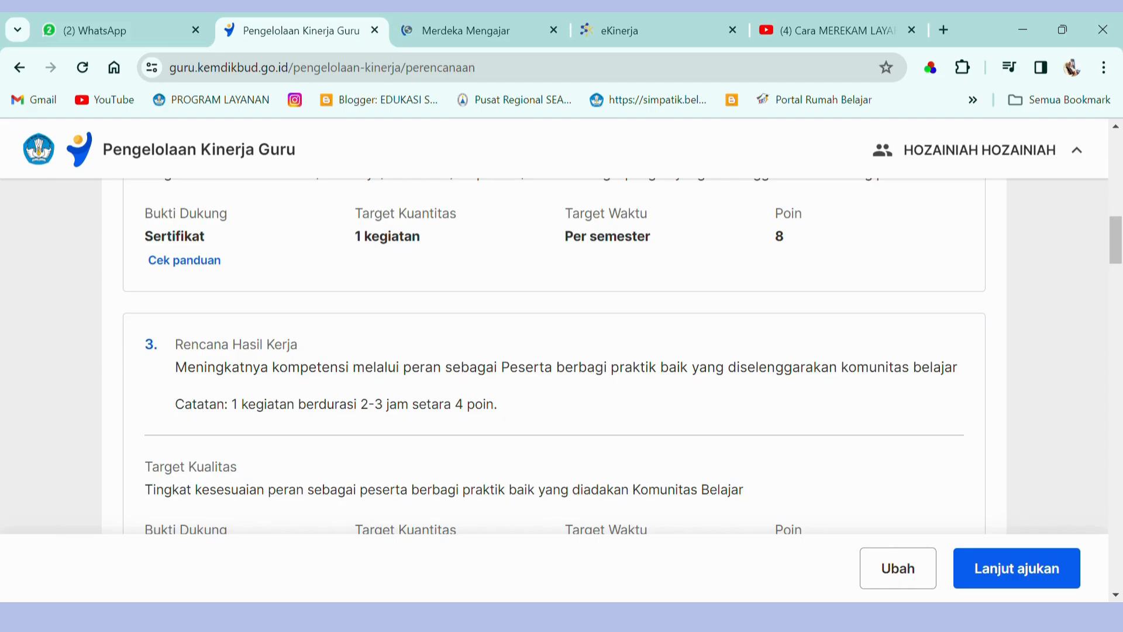
scroll(554, 350, down, 1)
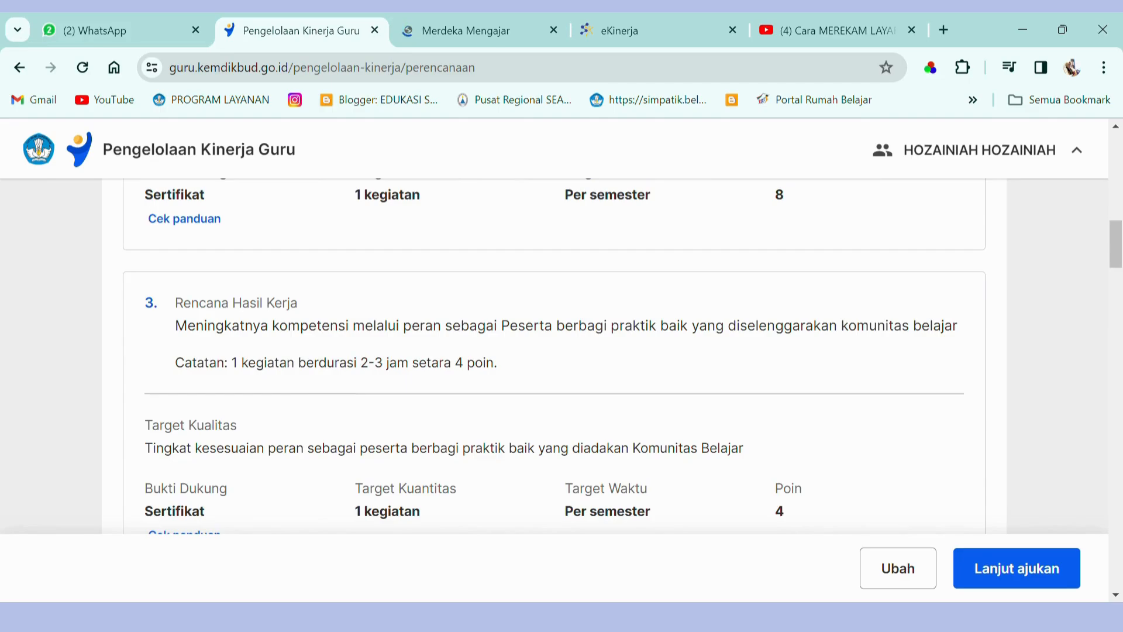
Step: Review the fourth, fifth and sixth Rencana Hasil Kerja in the Rangkuman, including their Target Kualitas, Bukti Dukung and Poin
scroll(555, 356, down, 2)
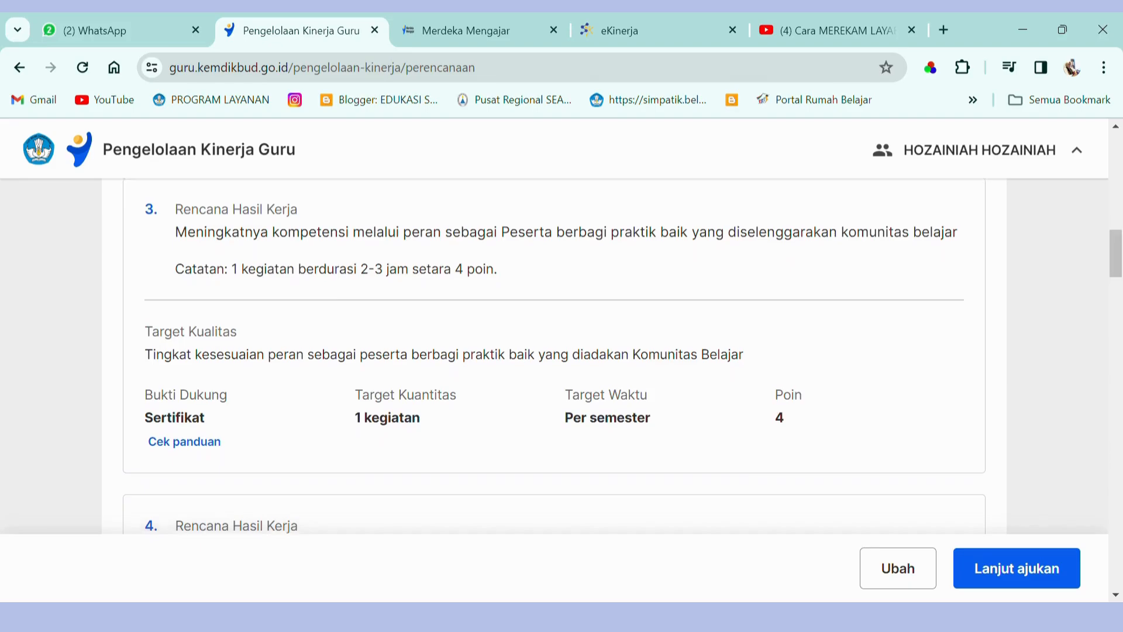
scroll(555, 351, down, 3)
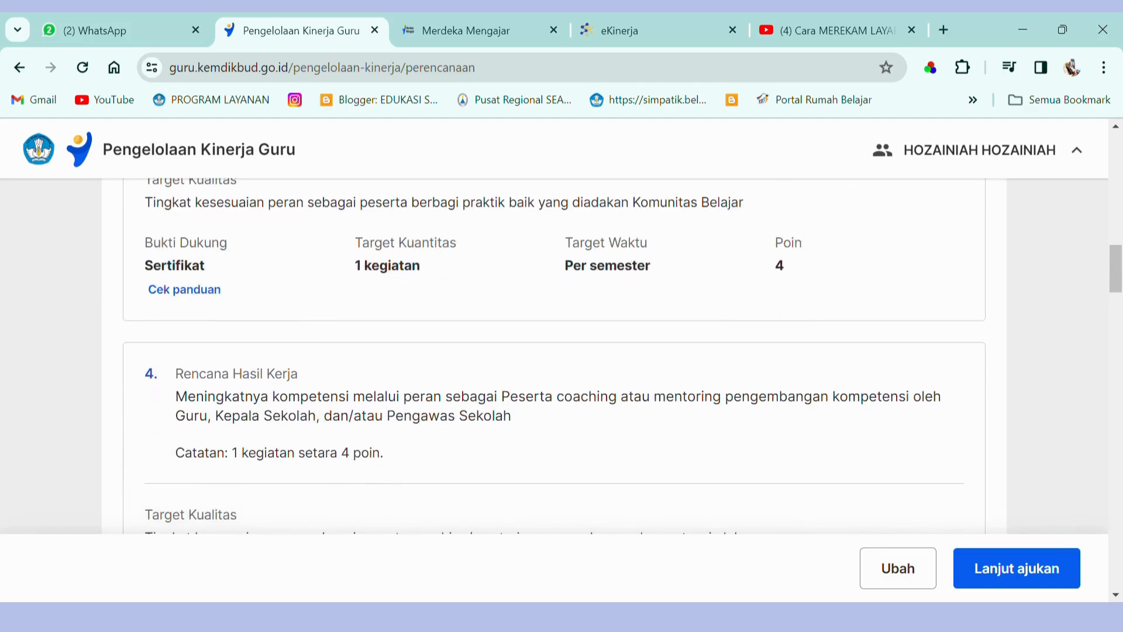
scroll(555, 351, down, 7)
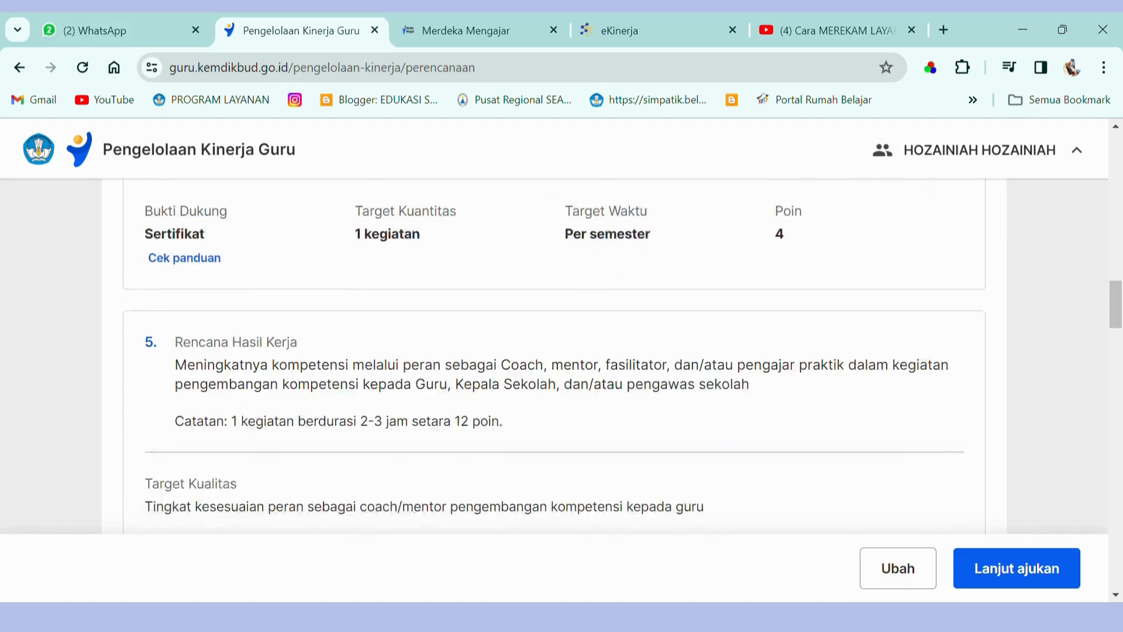
scroll(555, 351, down, 4)
scroll(562, 357, down, 1)
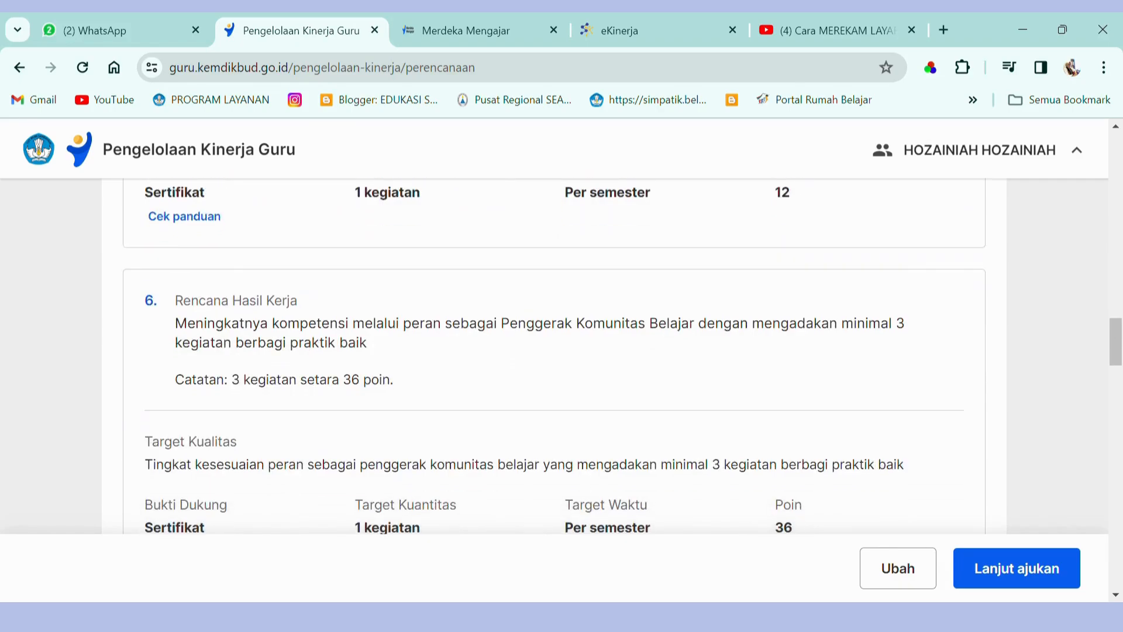
scroll(555, 357, down, 3)
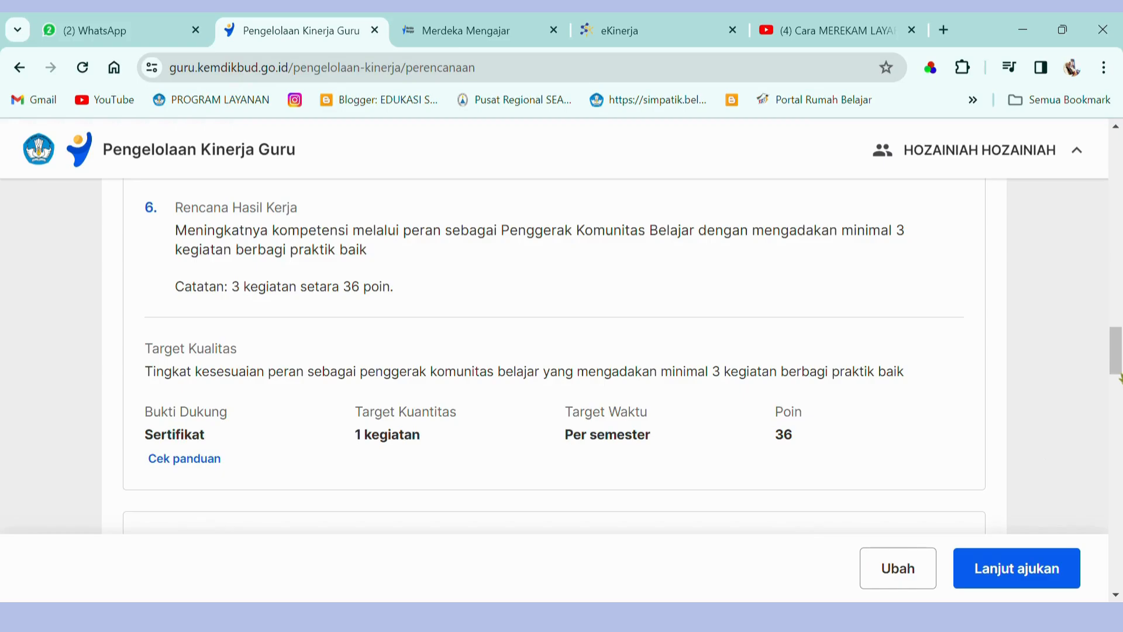
Step: Review the rest of the Rangkuman, covering the seventh and eighth work results, Hasil Kerja Tambahan and the Perilaku Kerja table
drag(1119, 360, 1119, 496)
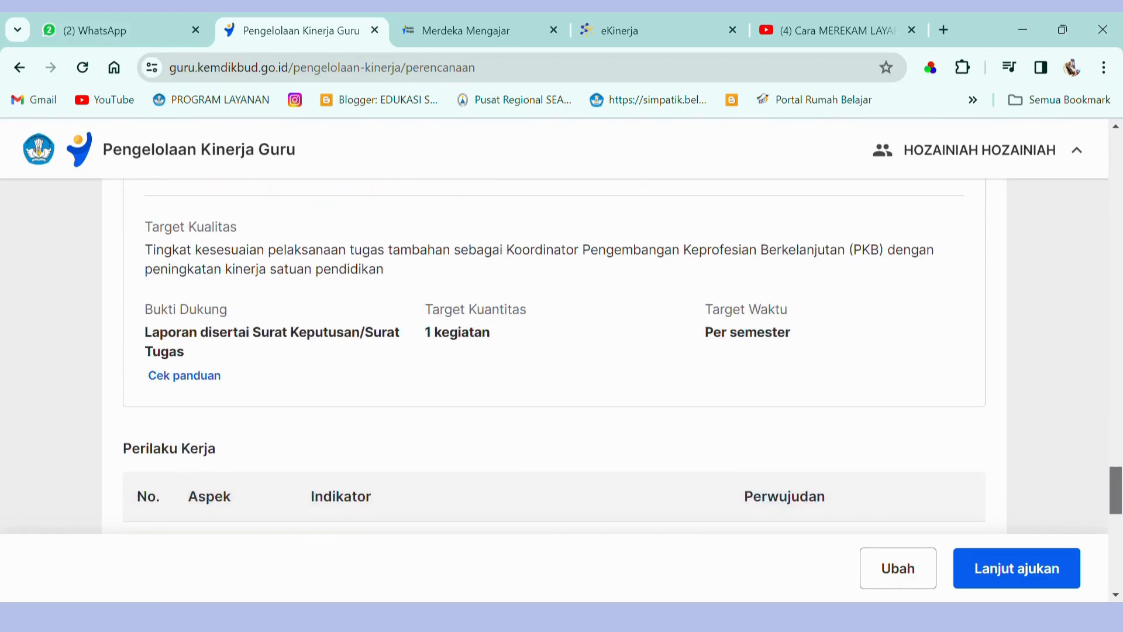
scroll(127, 234, up, 20)
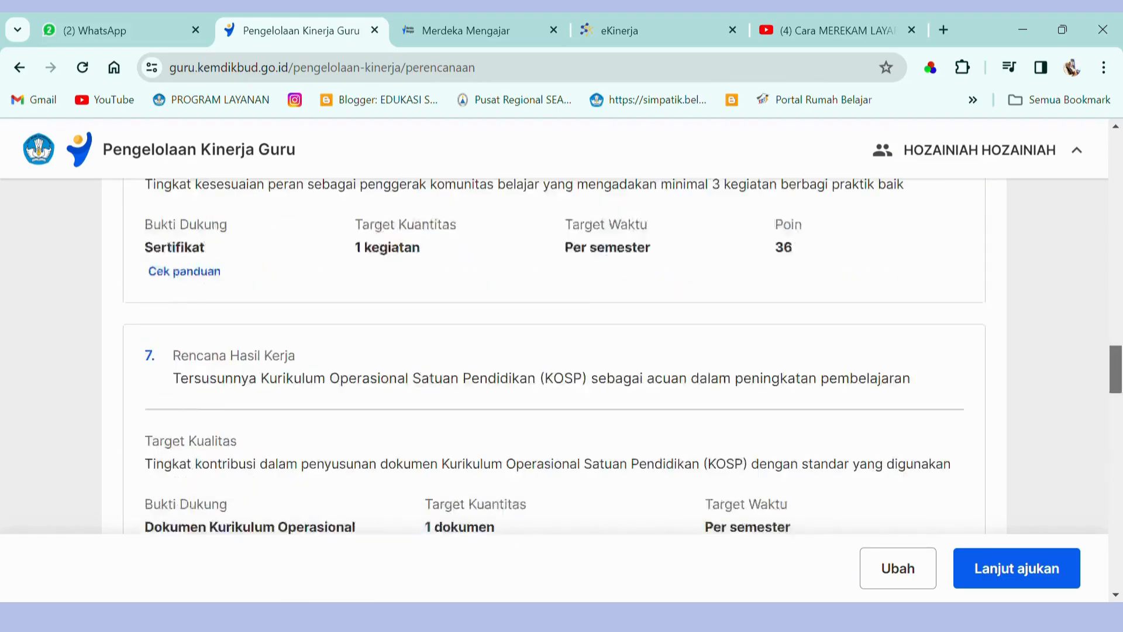
scroll(127, 236, up, 3)
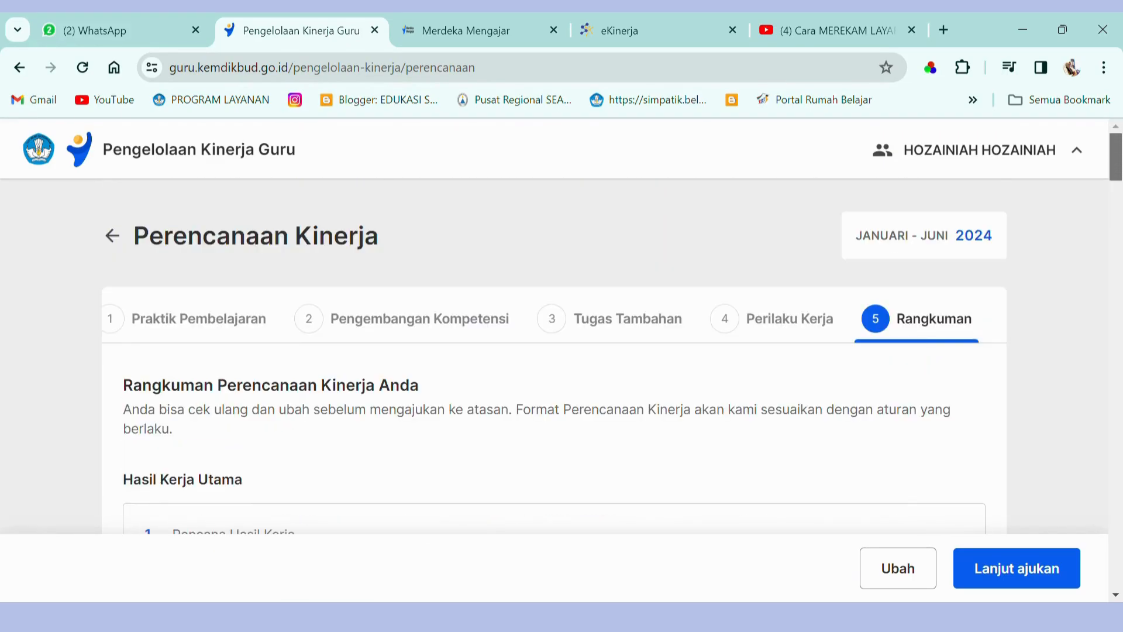
scroll(612, 334, down, 20)
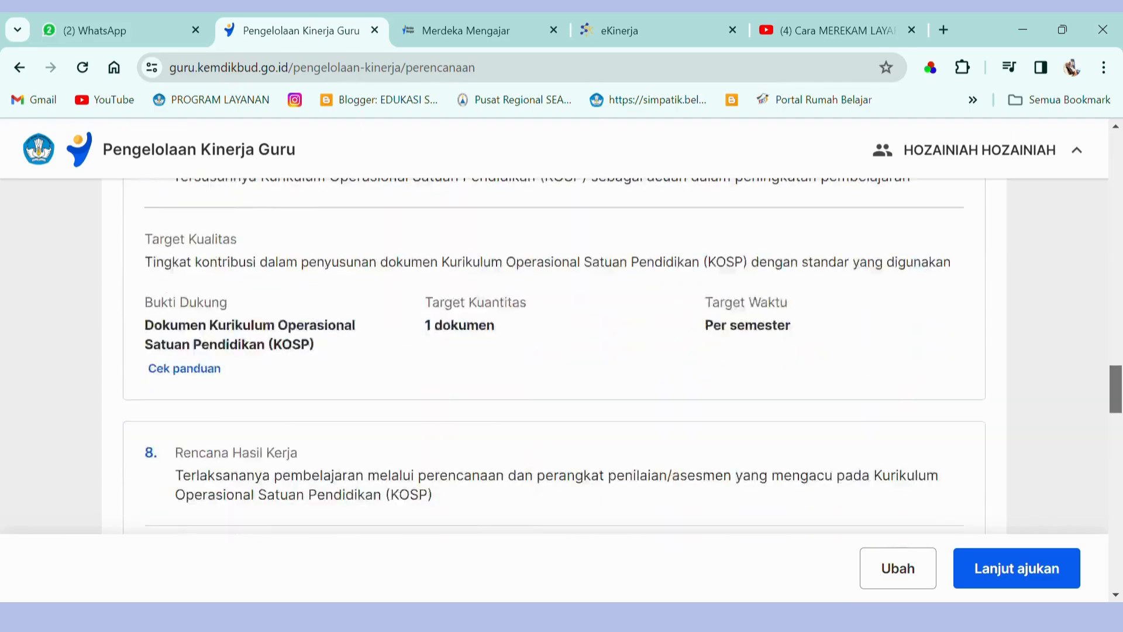
scroll(611, 334, down, 2)
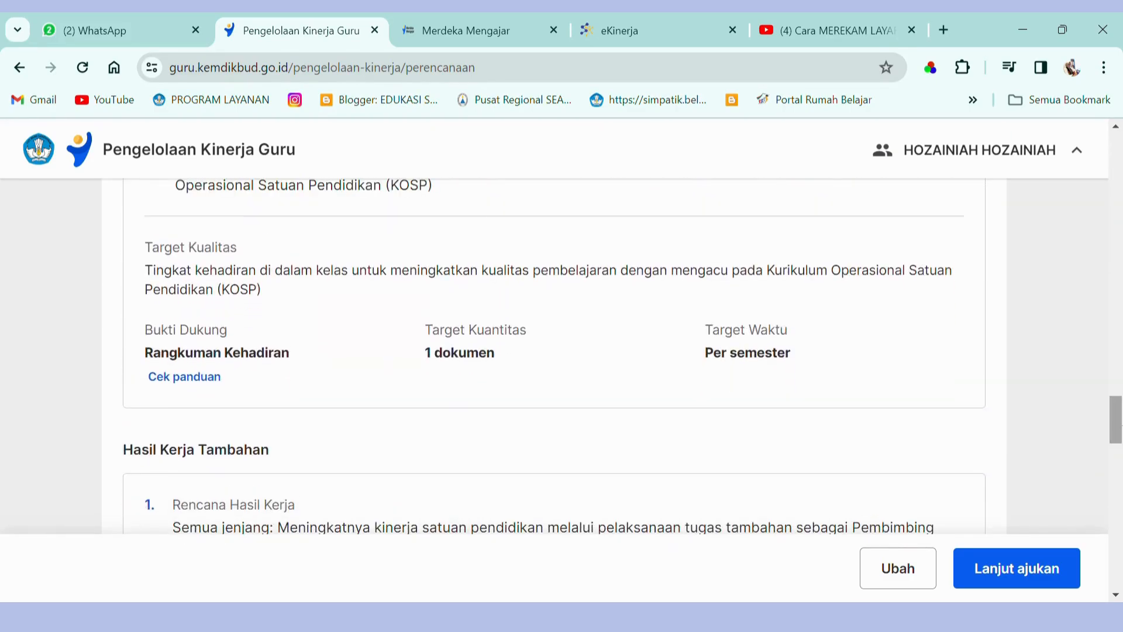
scroll(554, 355, down, 8)
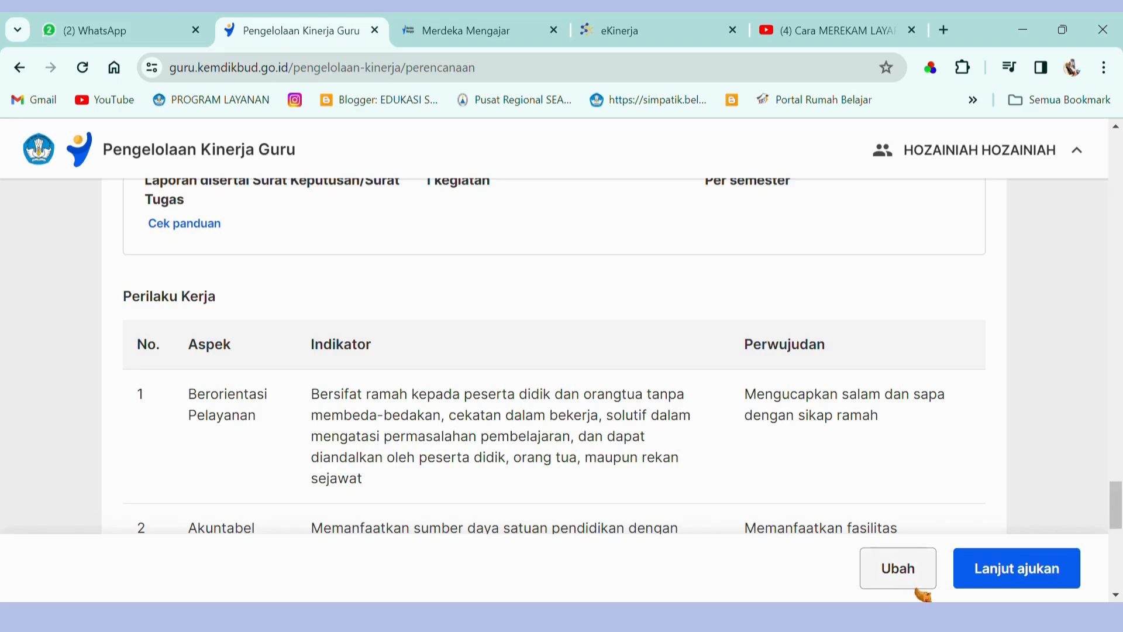
Step: Reopen the performance plan for editing at Praktik Pembelajaran, save it as a draft and look over the indicator choices
click(906, 577)
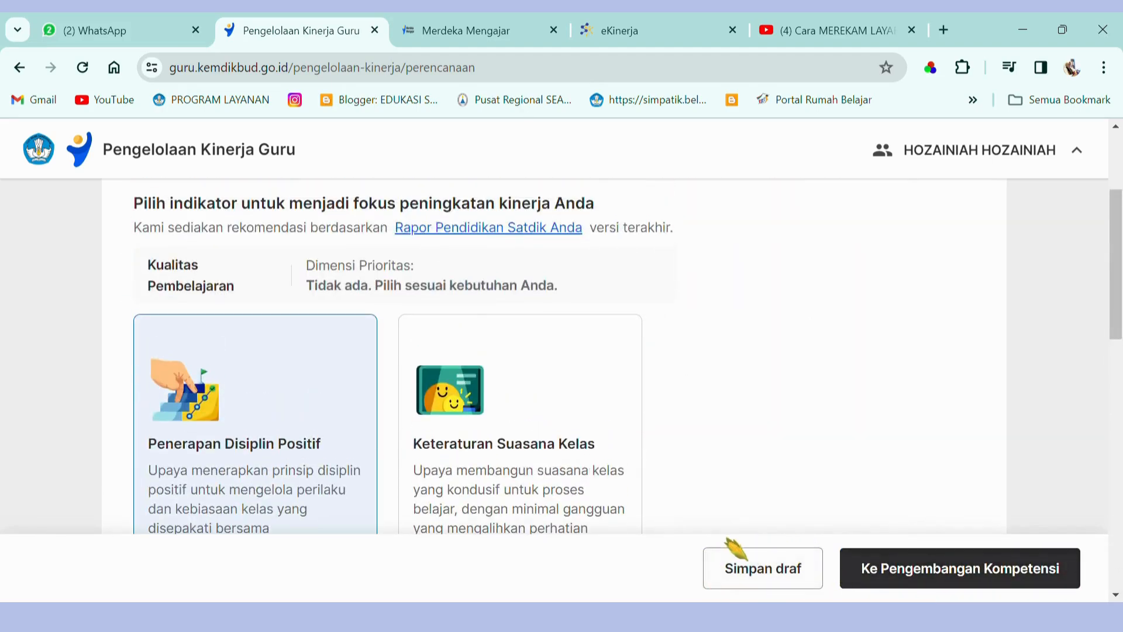
click(762, 569)
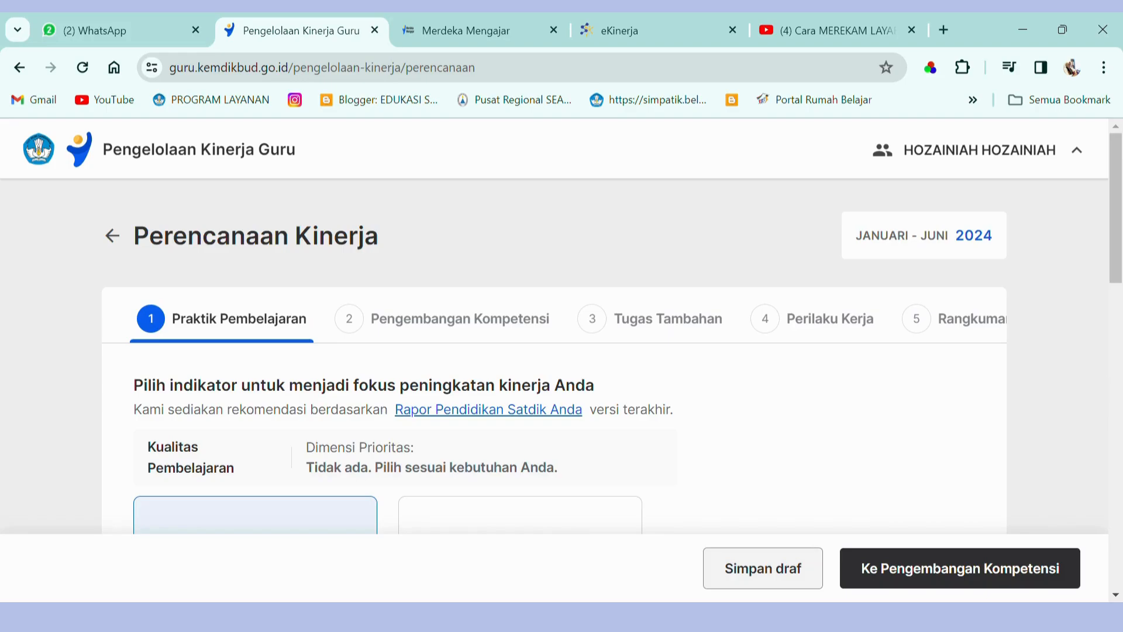
scroll(554, 351, down, 6)
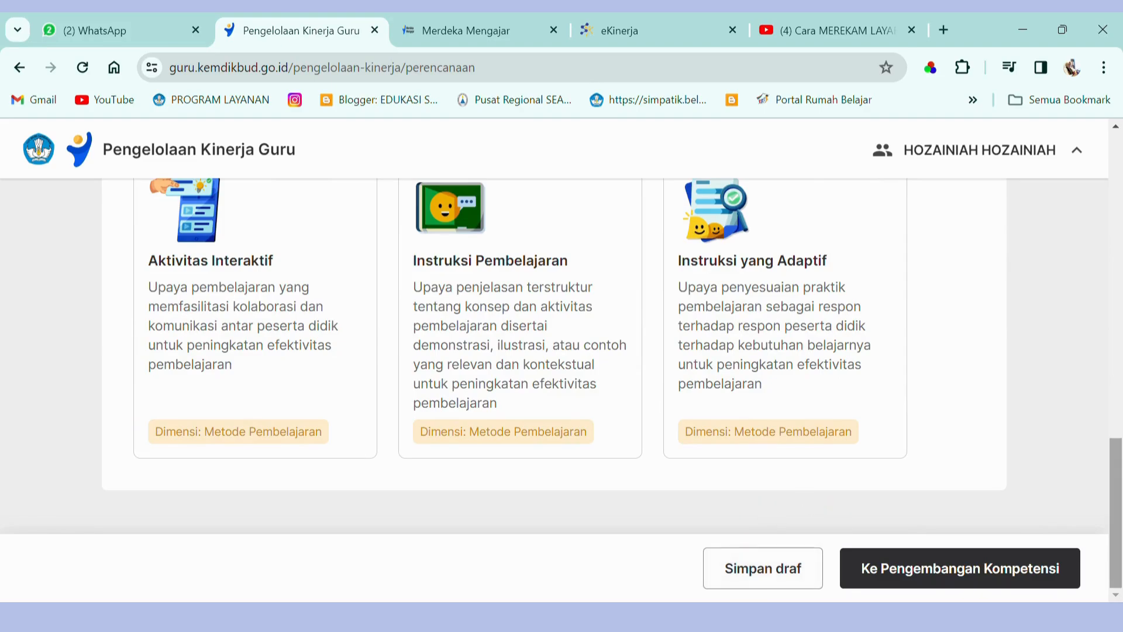
drag(1117, 490, 1118, 186)
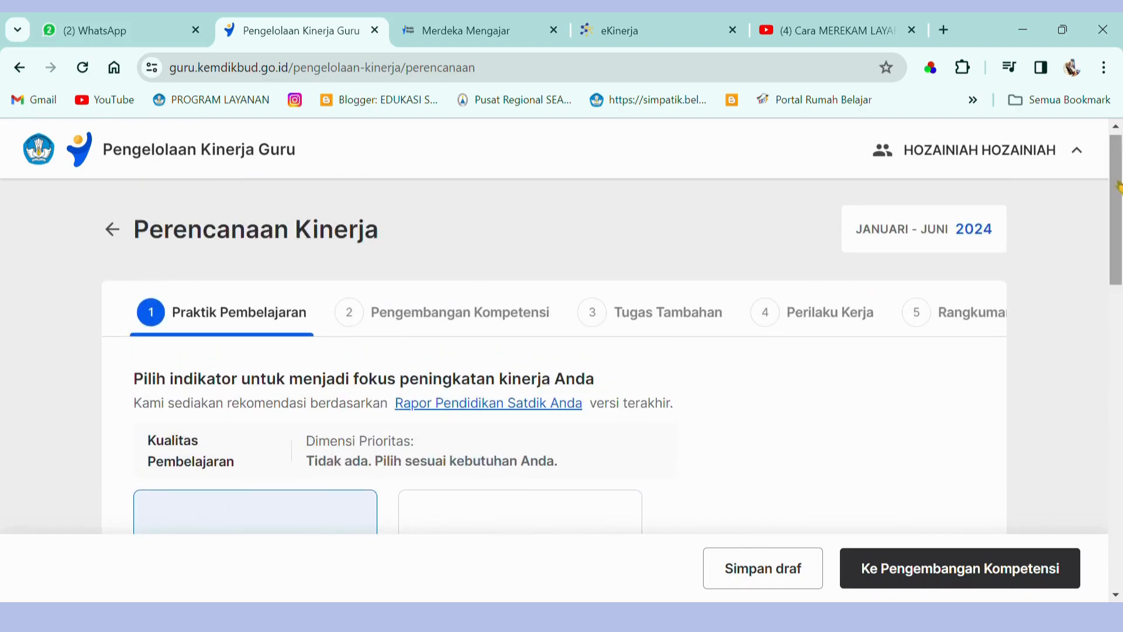